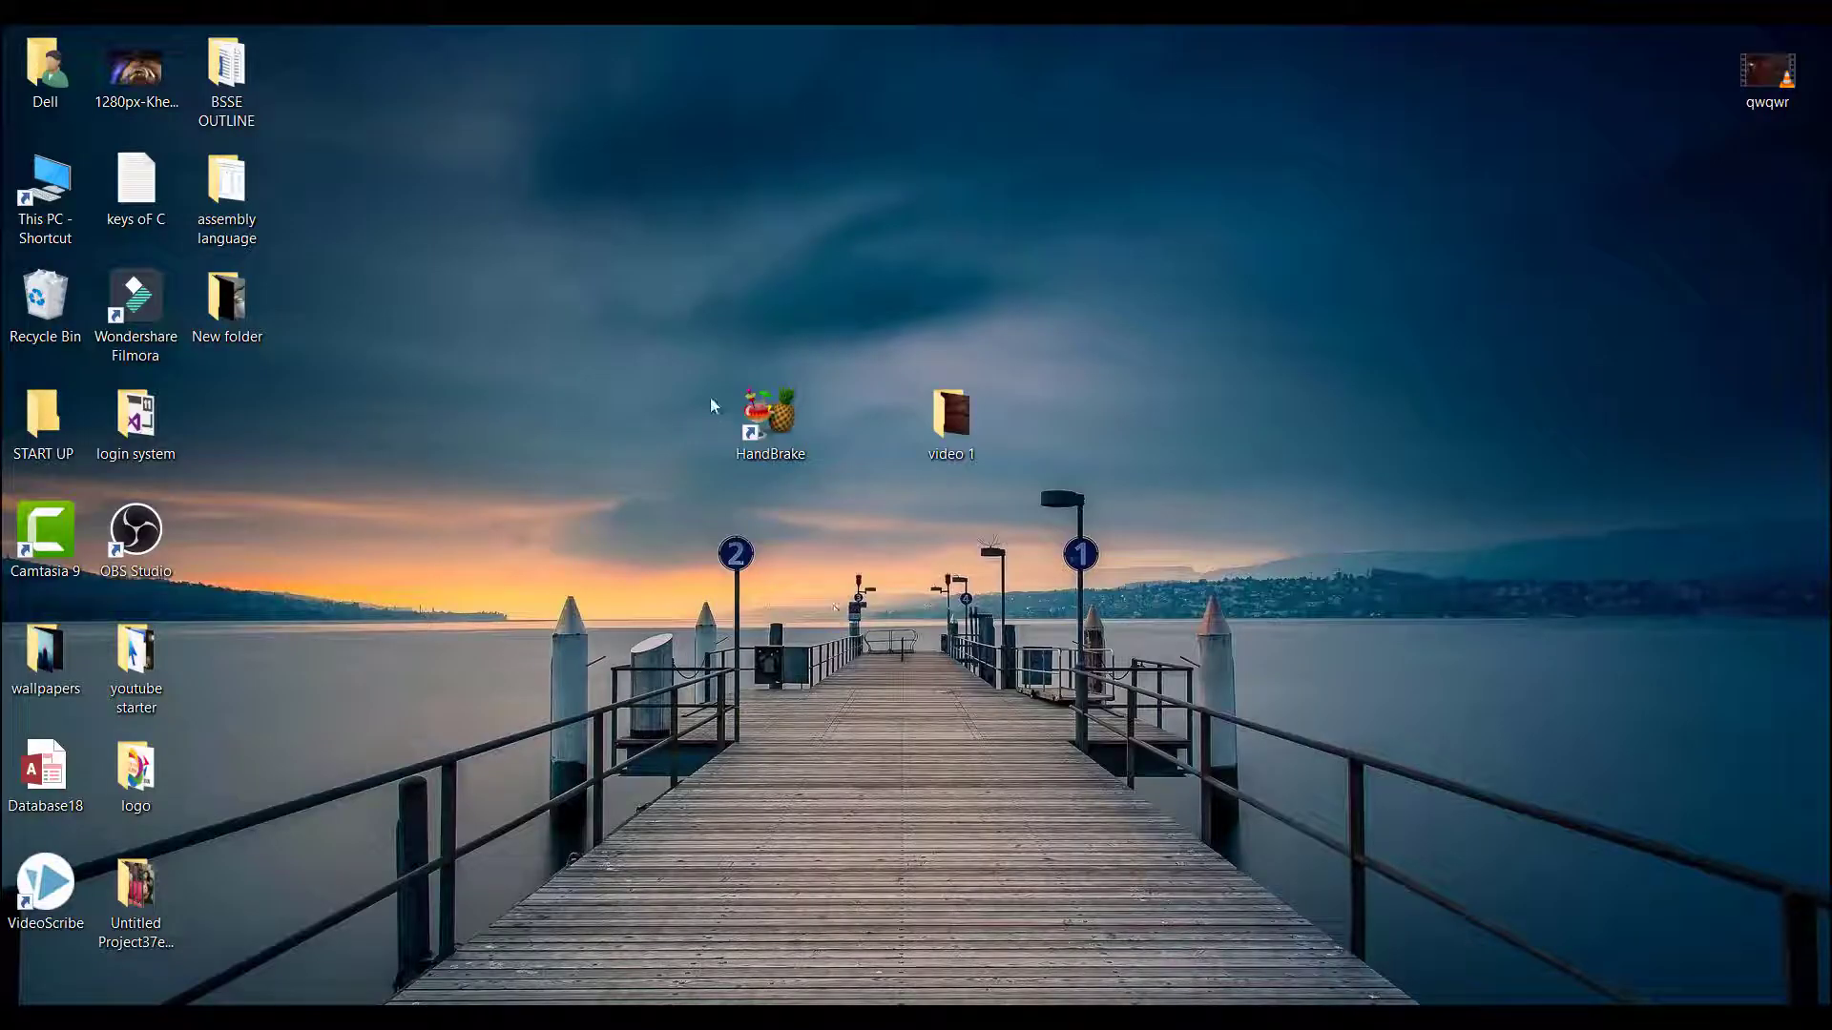
# Launch HandBrake and open the video 1 file from the desktop's video 1 folder as the source
pyautogui.moveTo(723, 377)
pyautogui.mouseDown()
pyautogui.moveTo(840, 506)
pyautogui.moveTo(764, 473)
pyautogui.moveTo(679, 376)
pyautogui.moveTo(683, 351)
pyautogui.moveTo(858, 483)
pyautogui.moveTo(854, 514)
pyautogui.moveTo(692, 346)
pyautogui.moveTo(712, 349)
pyautogui.mouseUp()
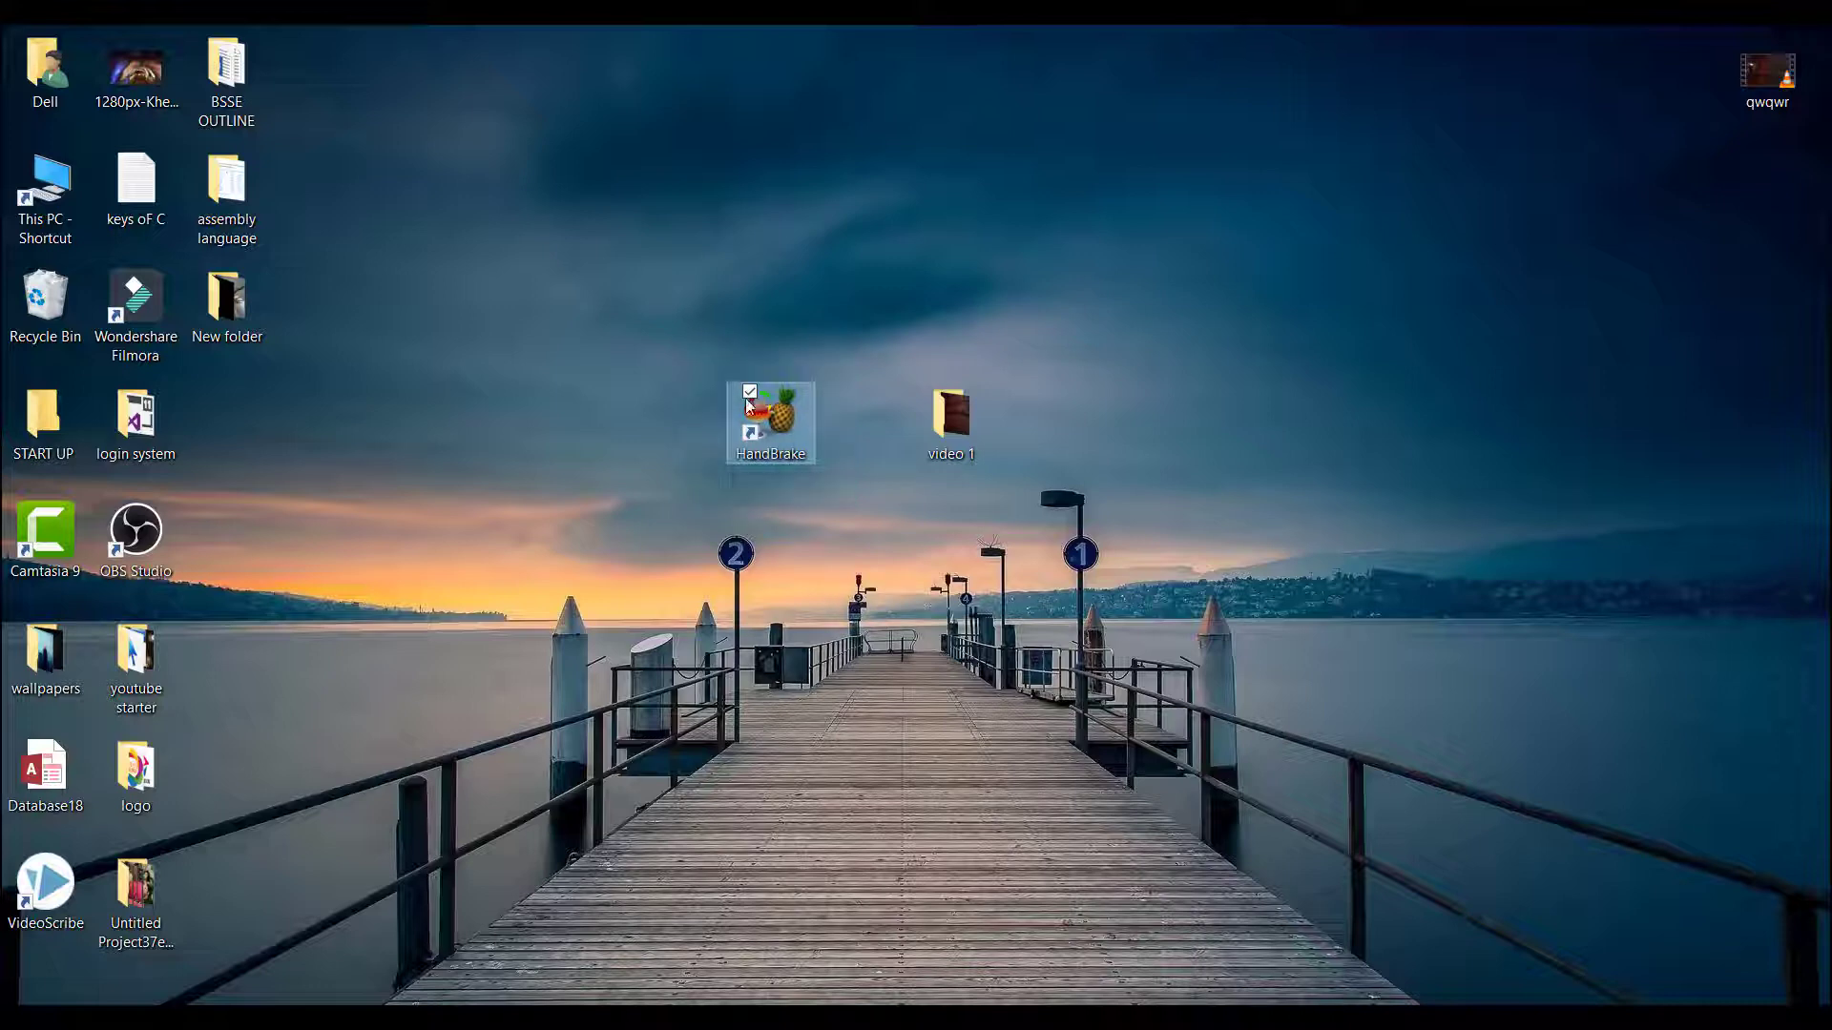
pyautogui.doubleClick(799, 456)
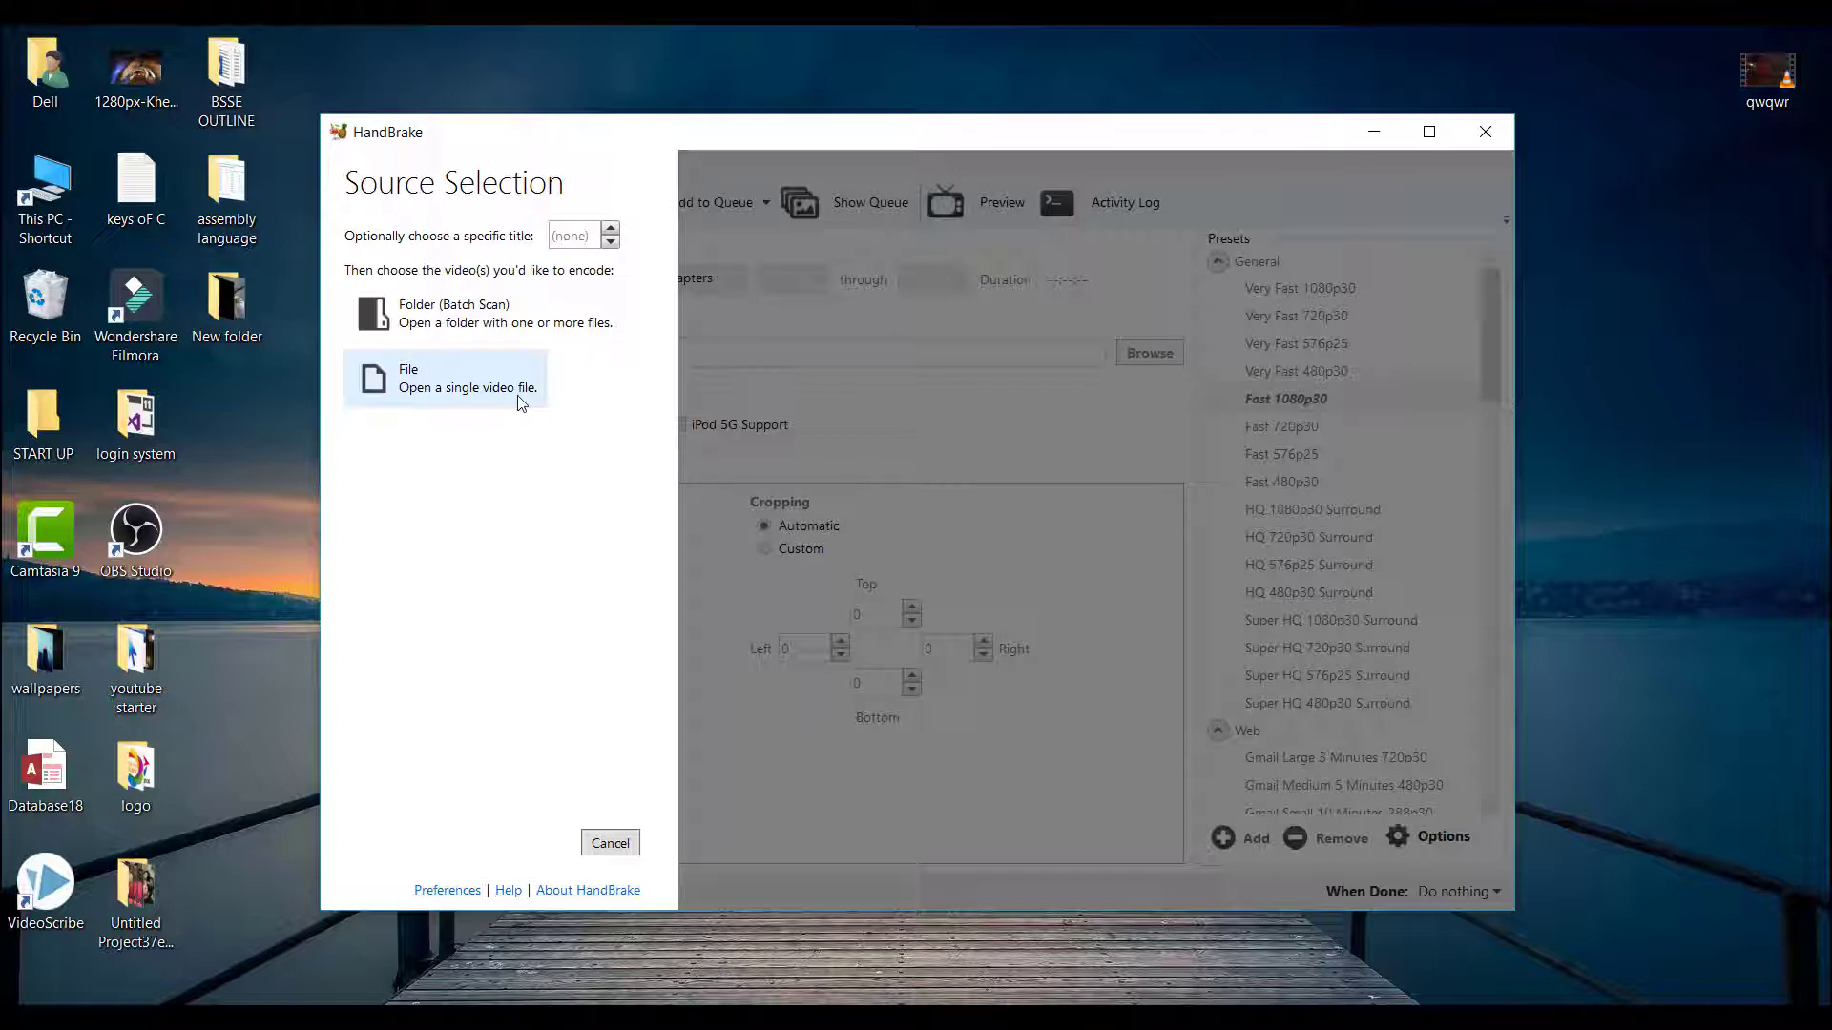
pyautogui.click(491, 389)
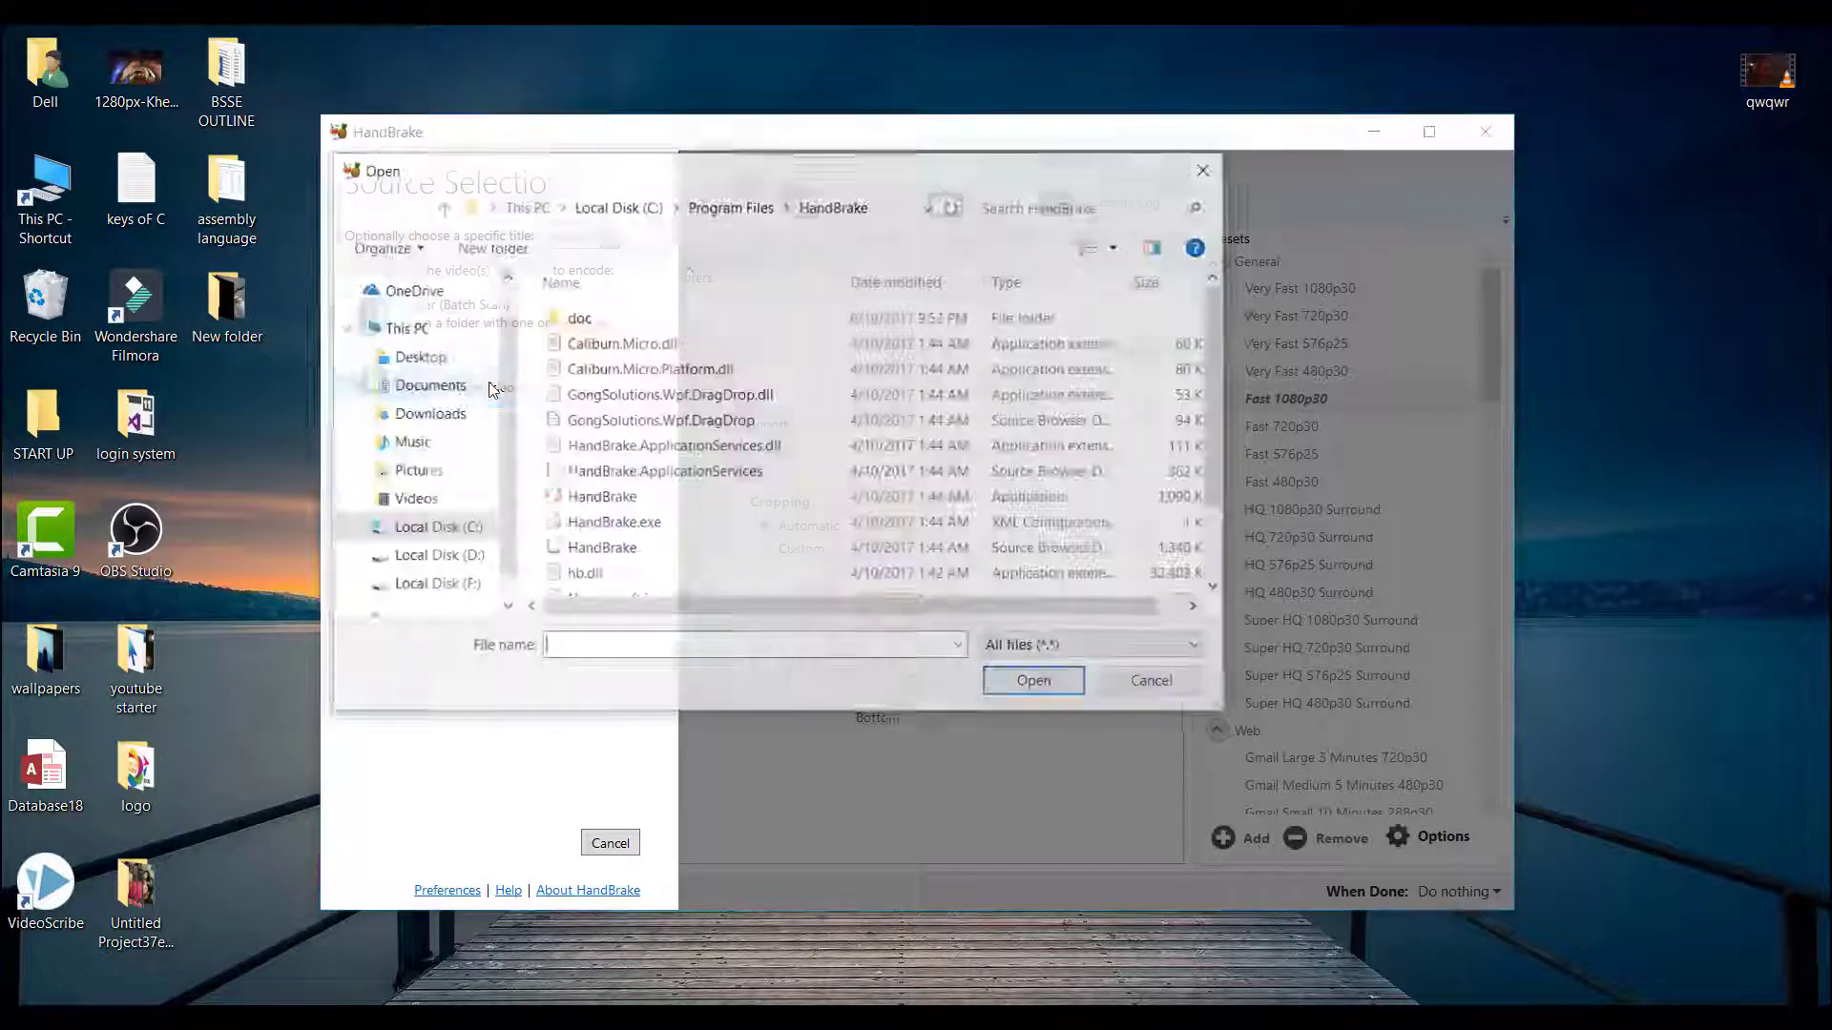
pyautogui.click(417, 359)
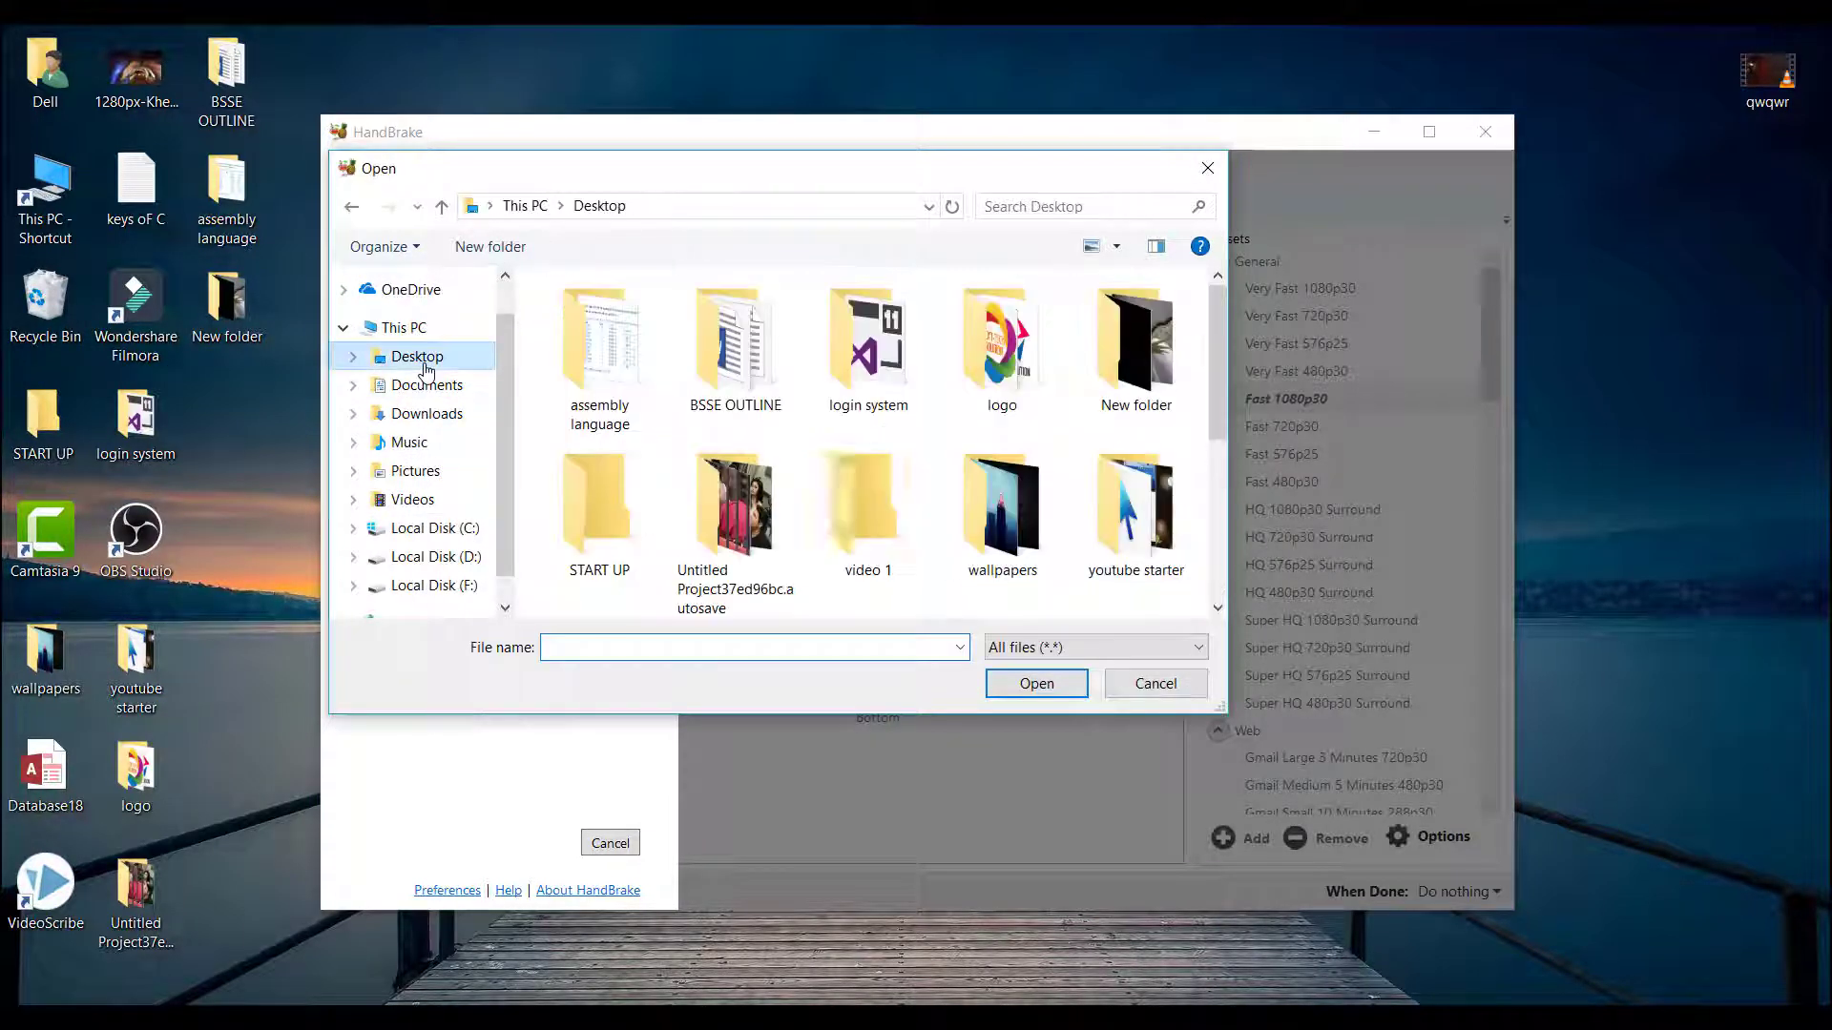
pyautogui.doubleClick(875, 491)
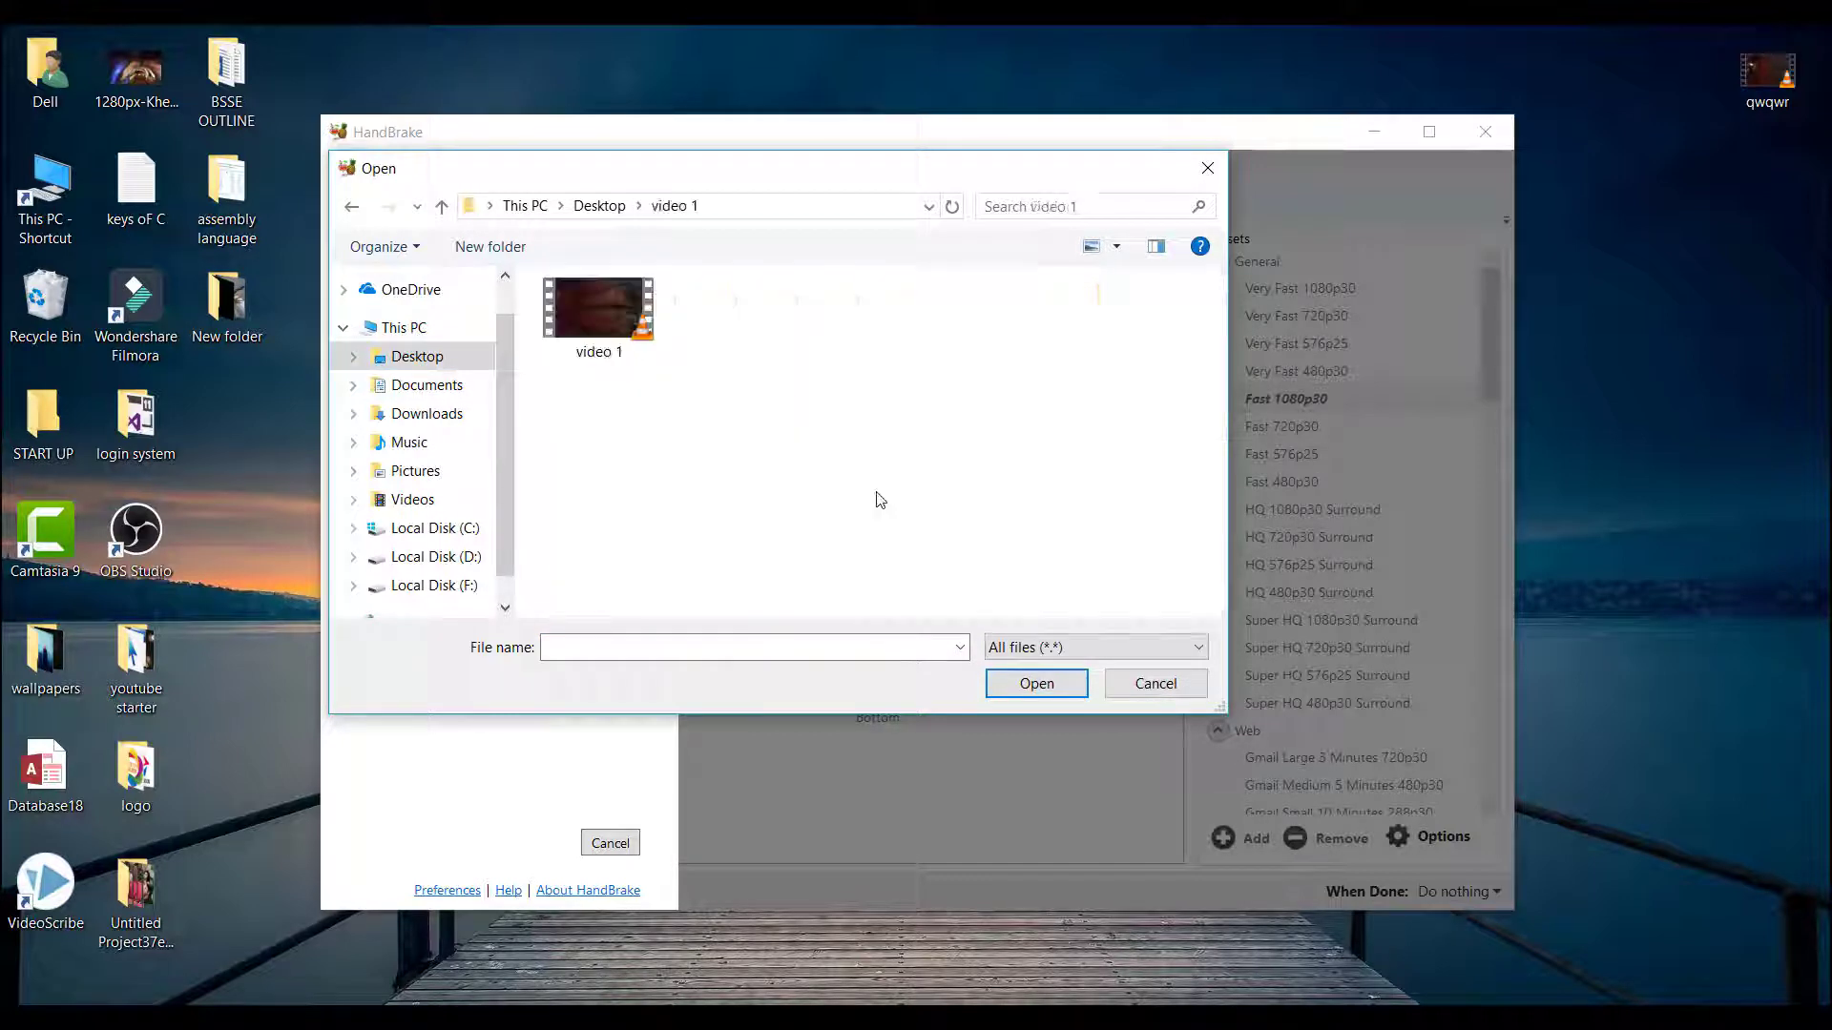
pyautogui.click(615, 348)
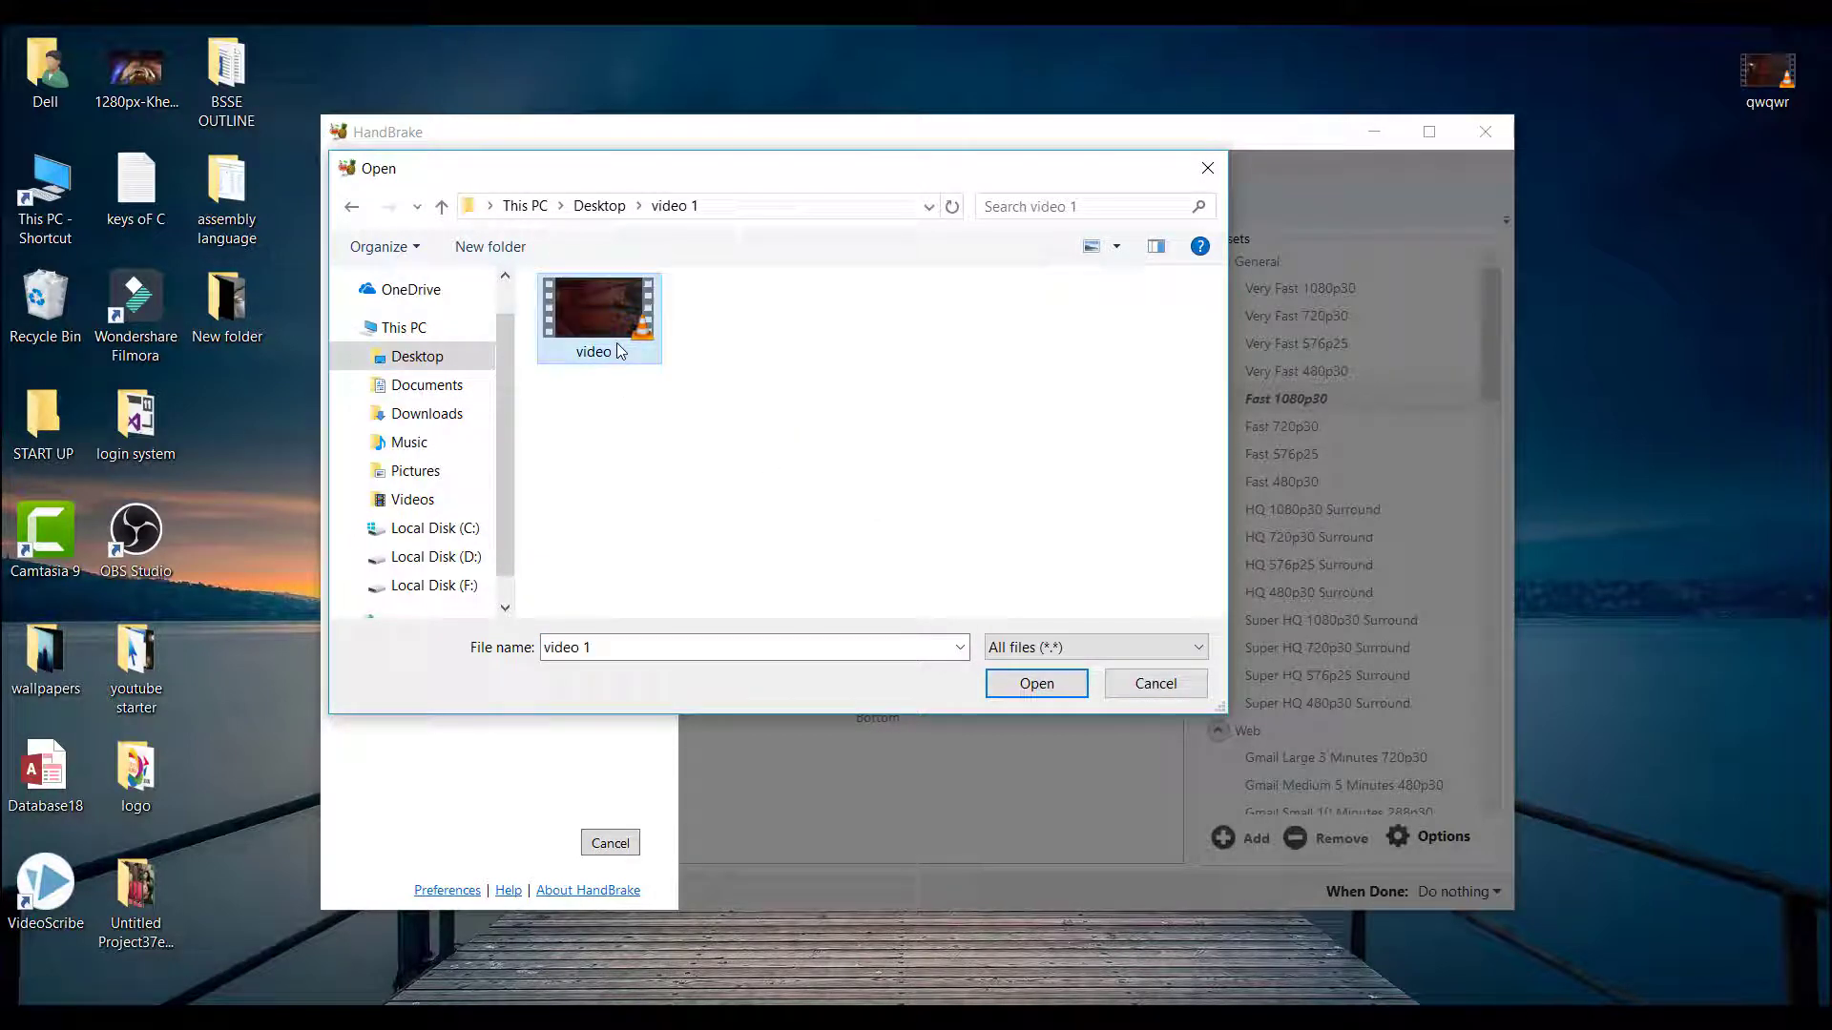
pyautogui.click(1065, 687)
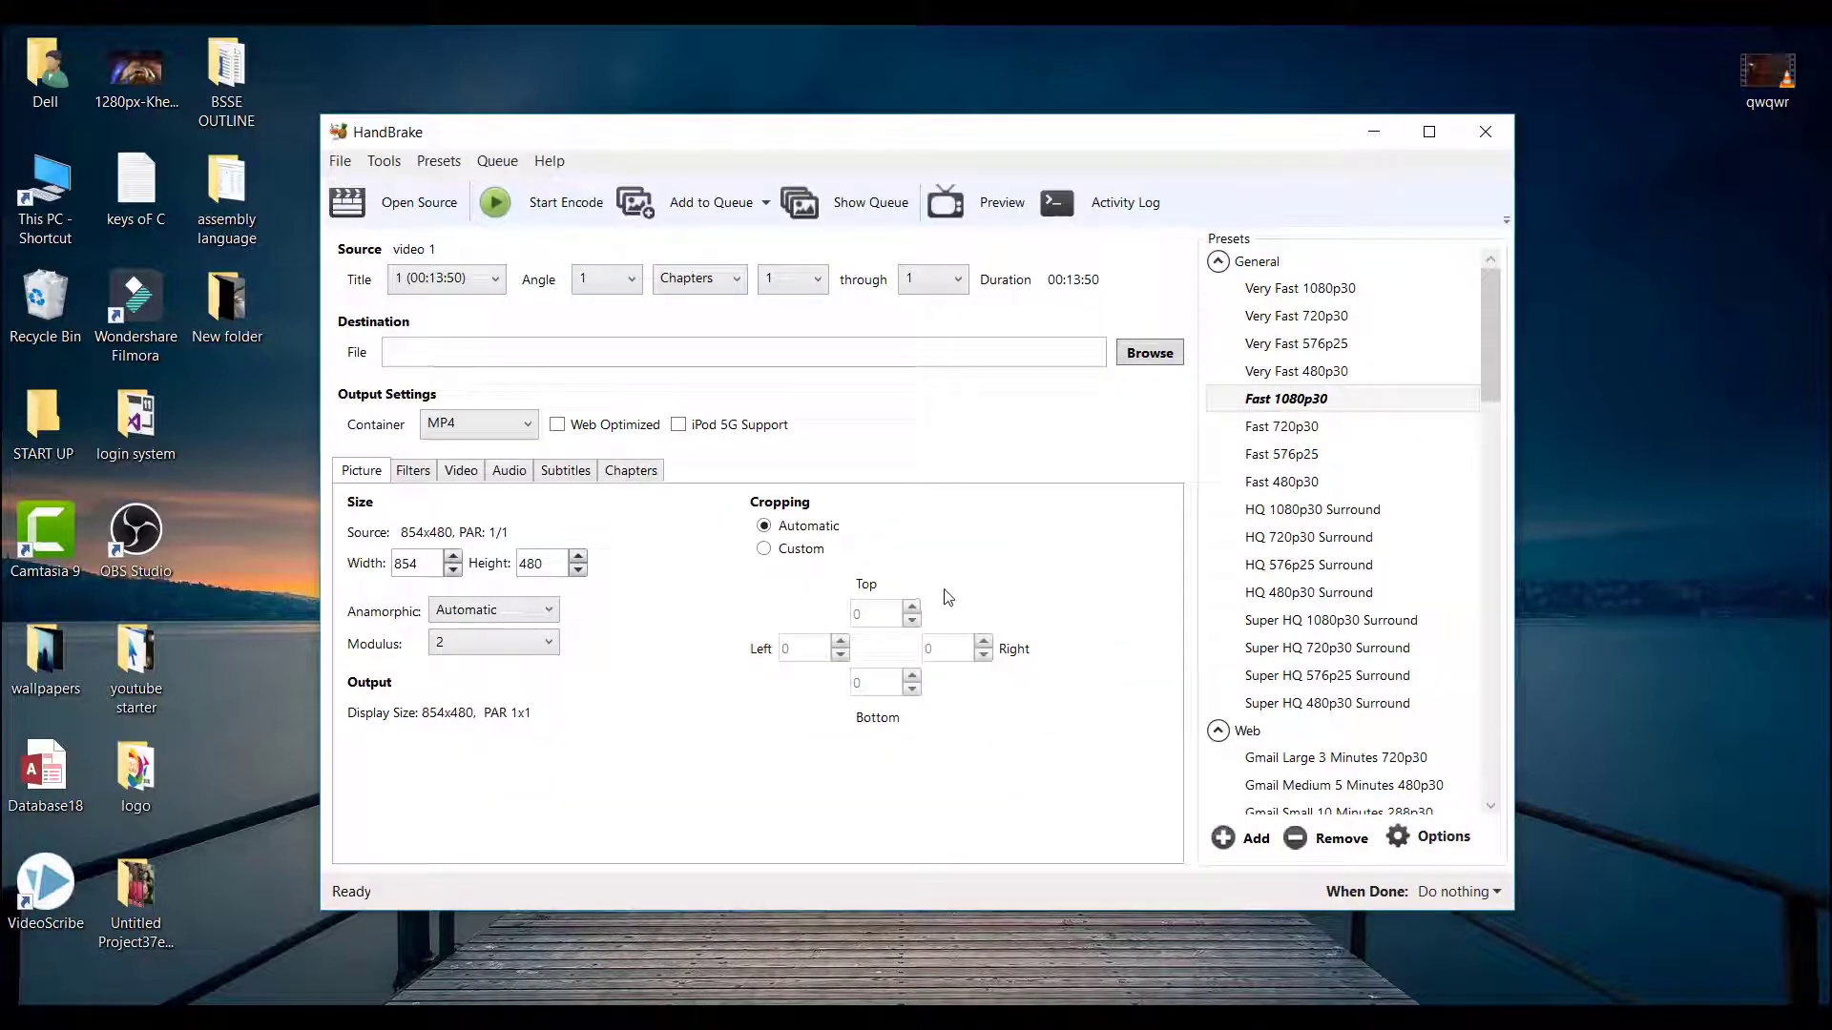
# Set the output destination to a file named NEW VIDEO in the video 1 folder
pyautogui.click(1149, 353)
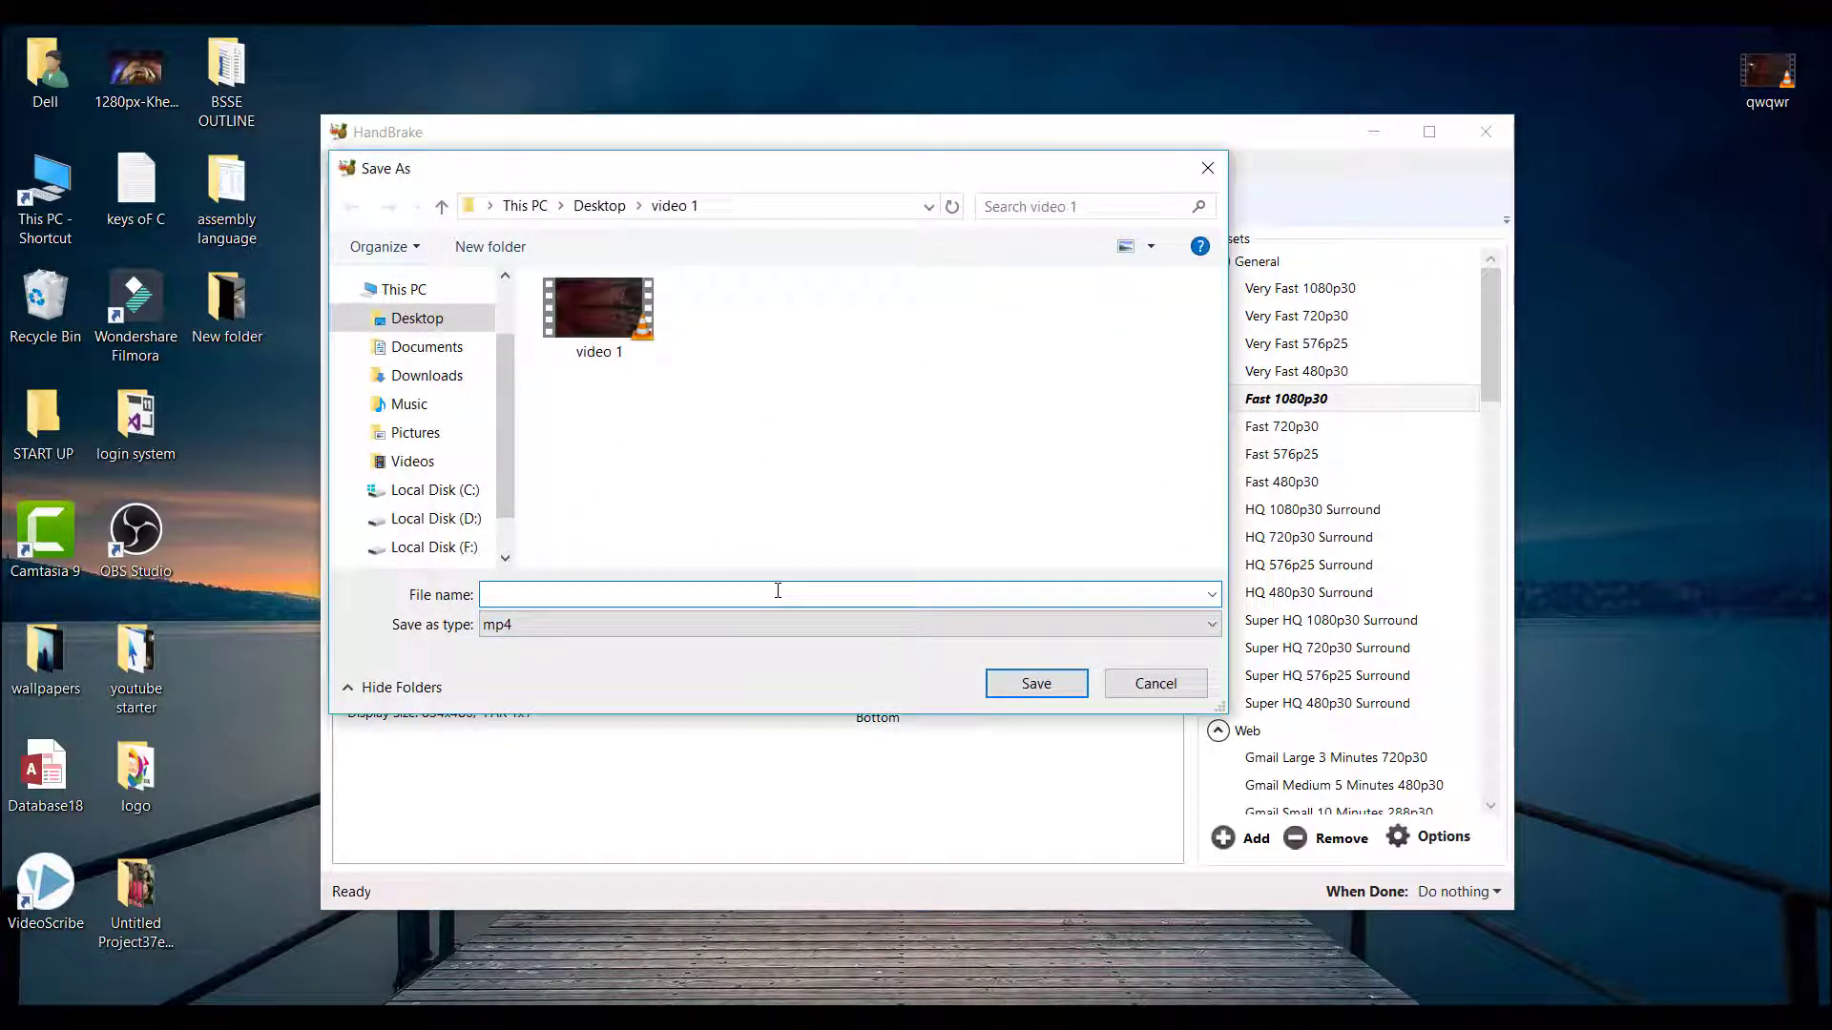
pyautogui.write('NEW VIDEO')
pyautogui.click(1077, 687)
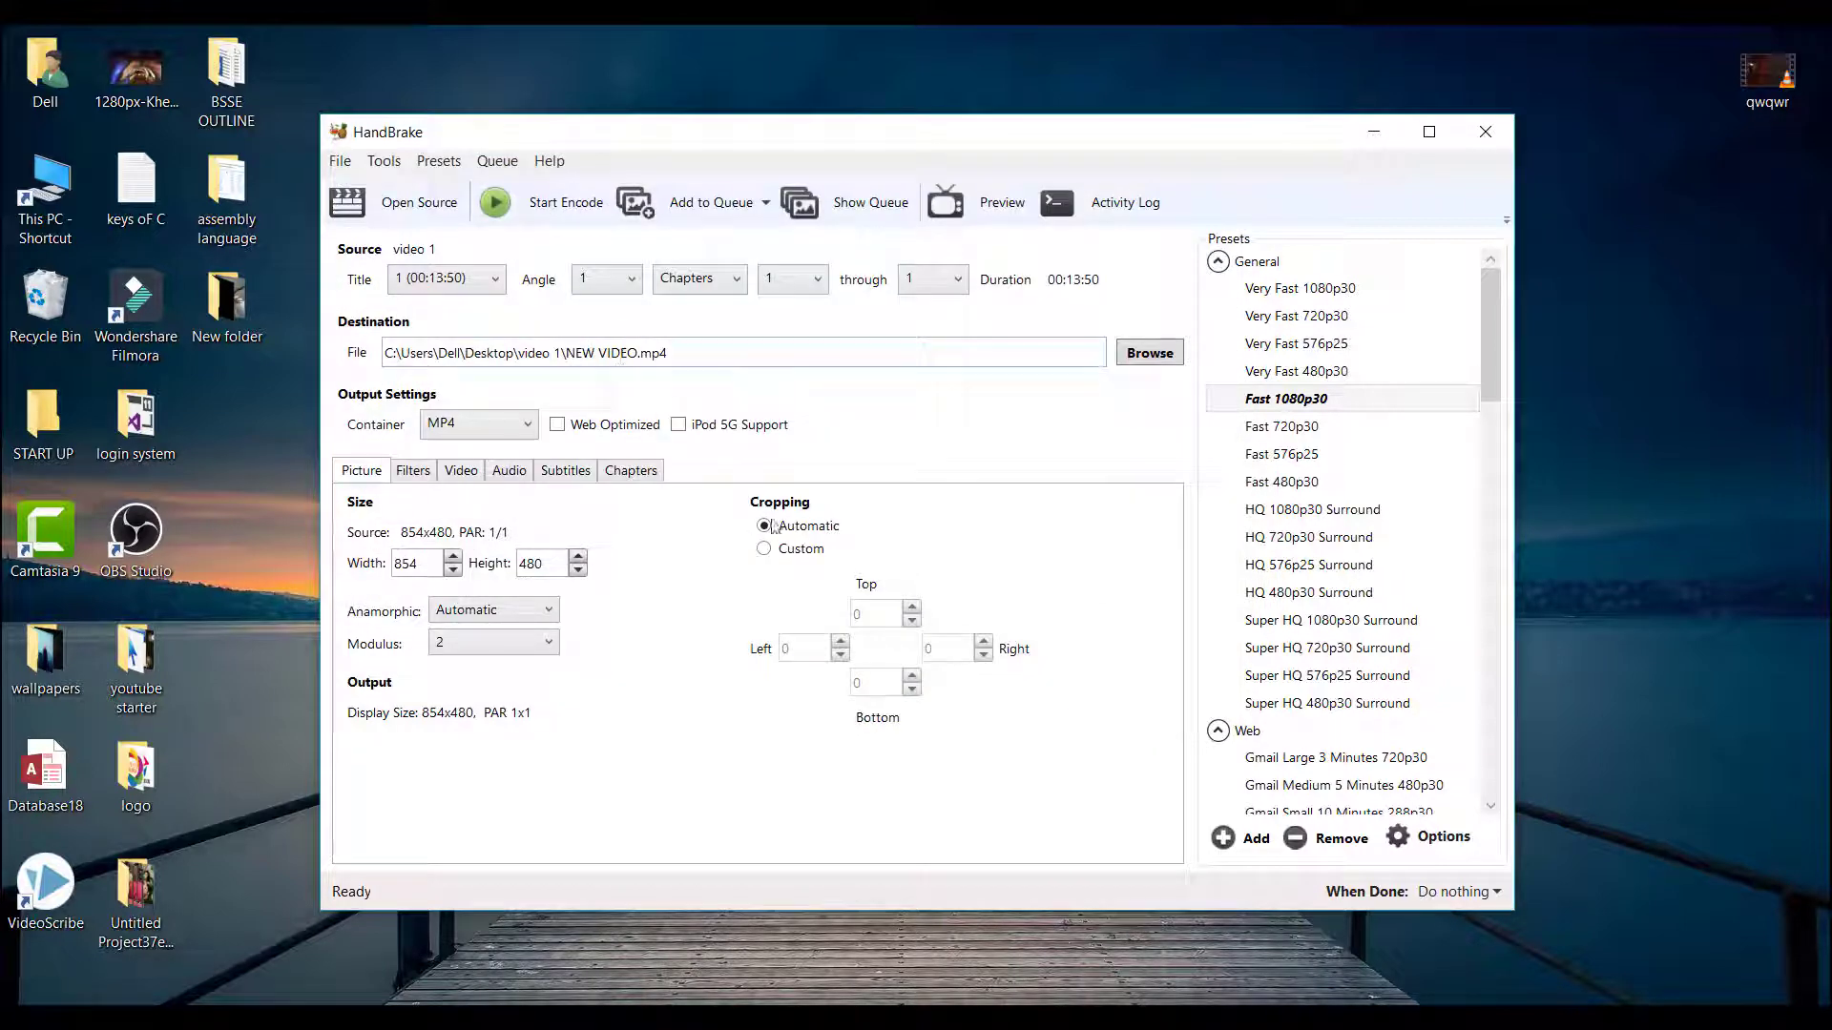
# Apply the Matroska preset H.264 MKV 480p30 to the encode
pyautogui.click(1324, 351)
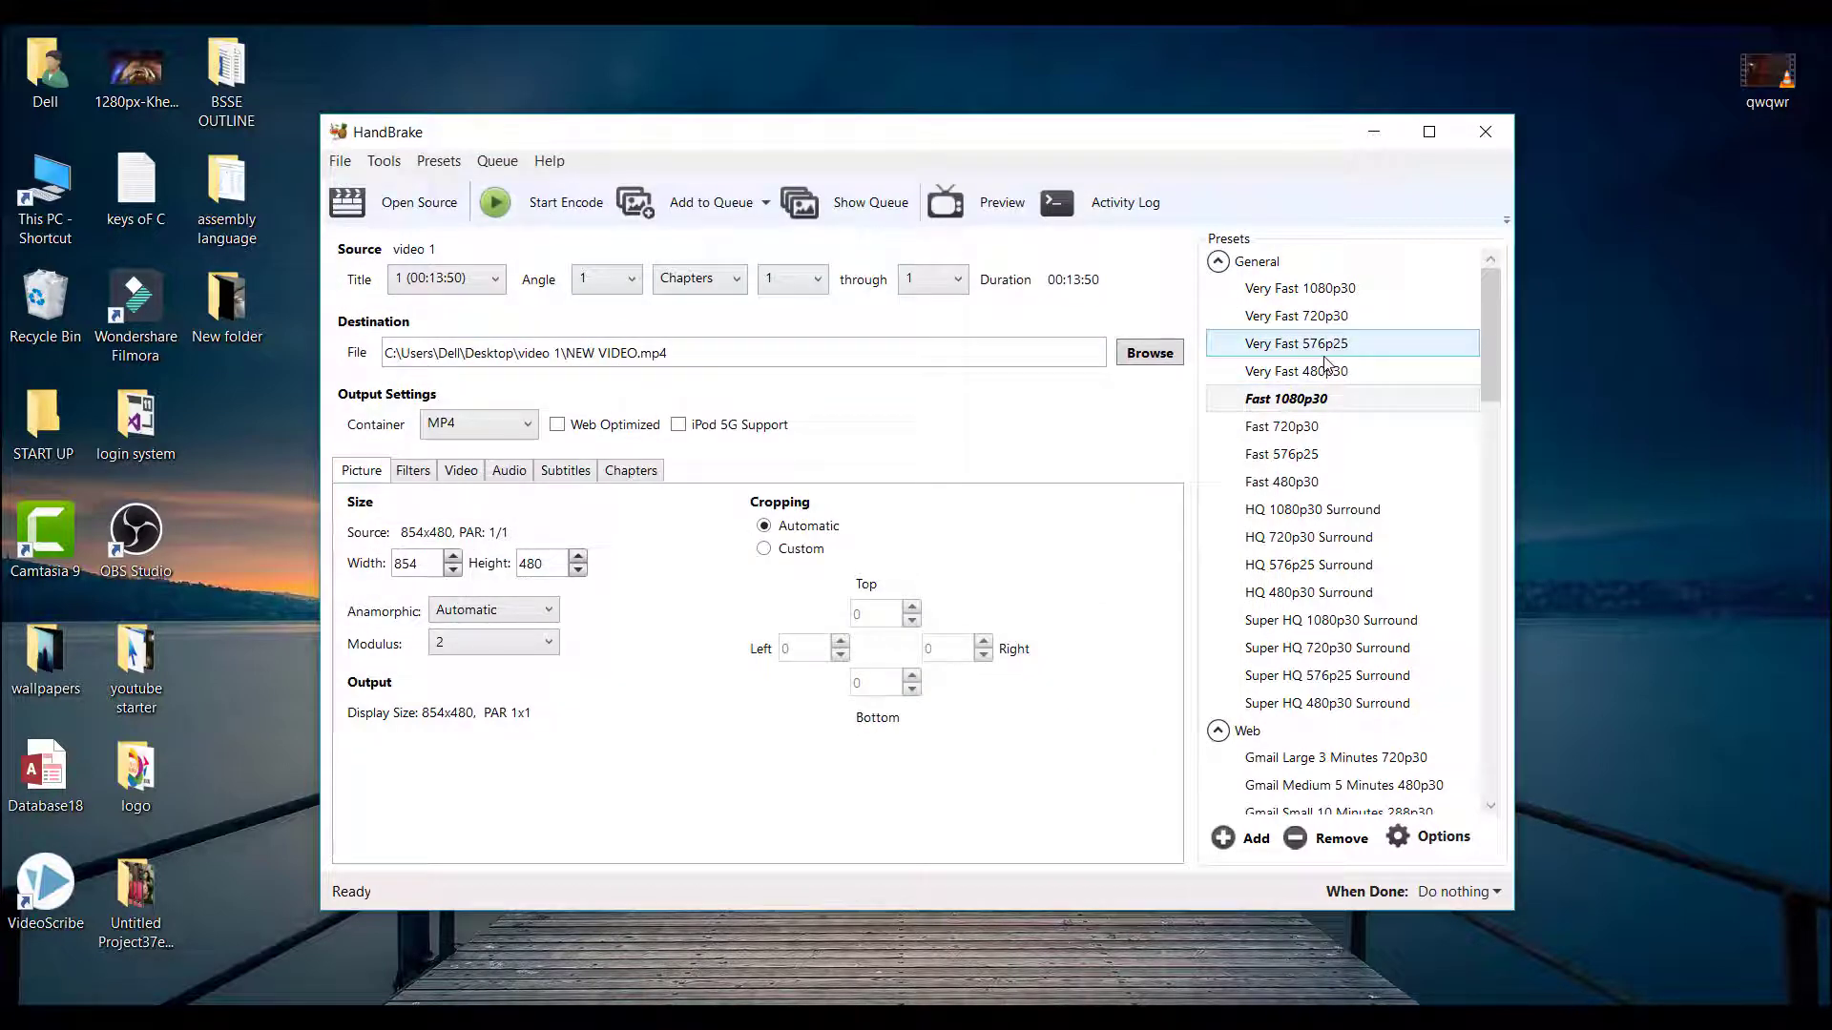
pyautogui.scroll(-1, 1336, 372)
pyautogui.moveTo(1497, 391); pyautogui.dragTo(1485, 677)
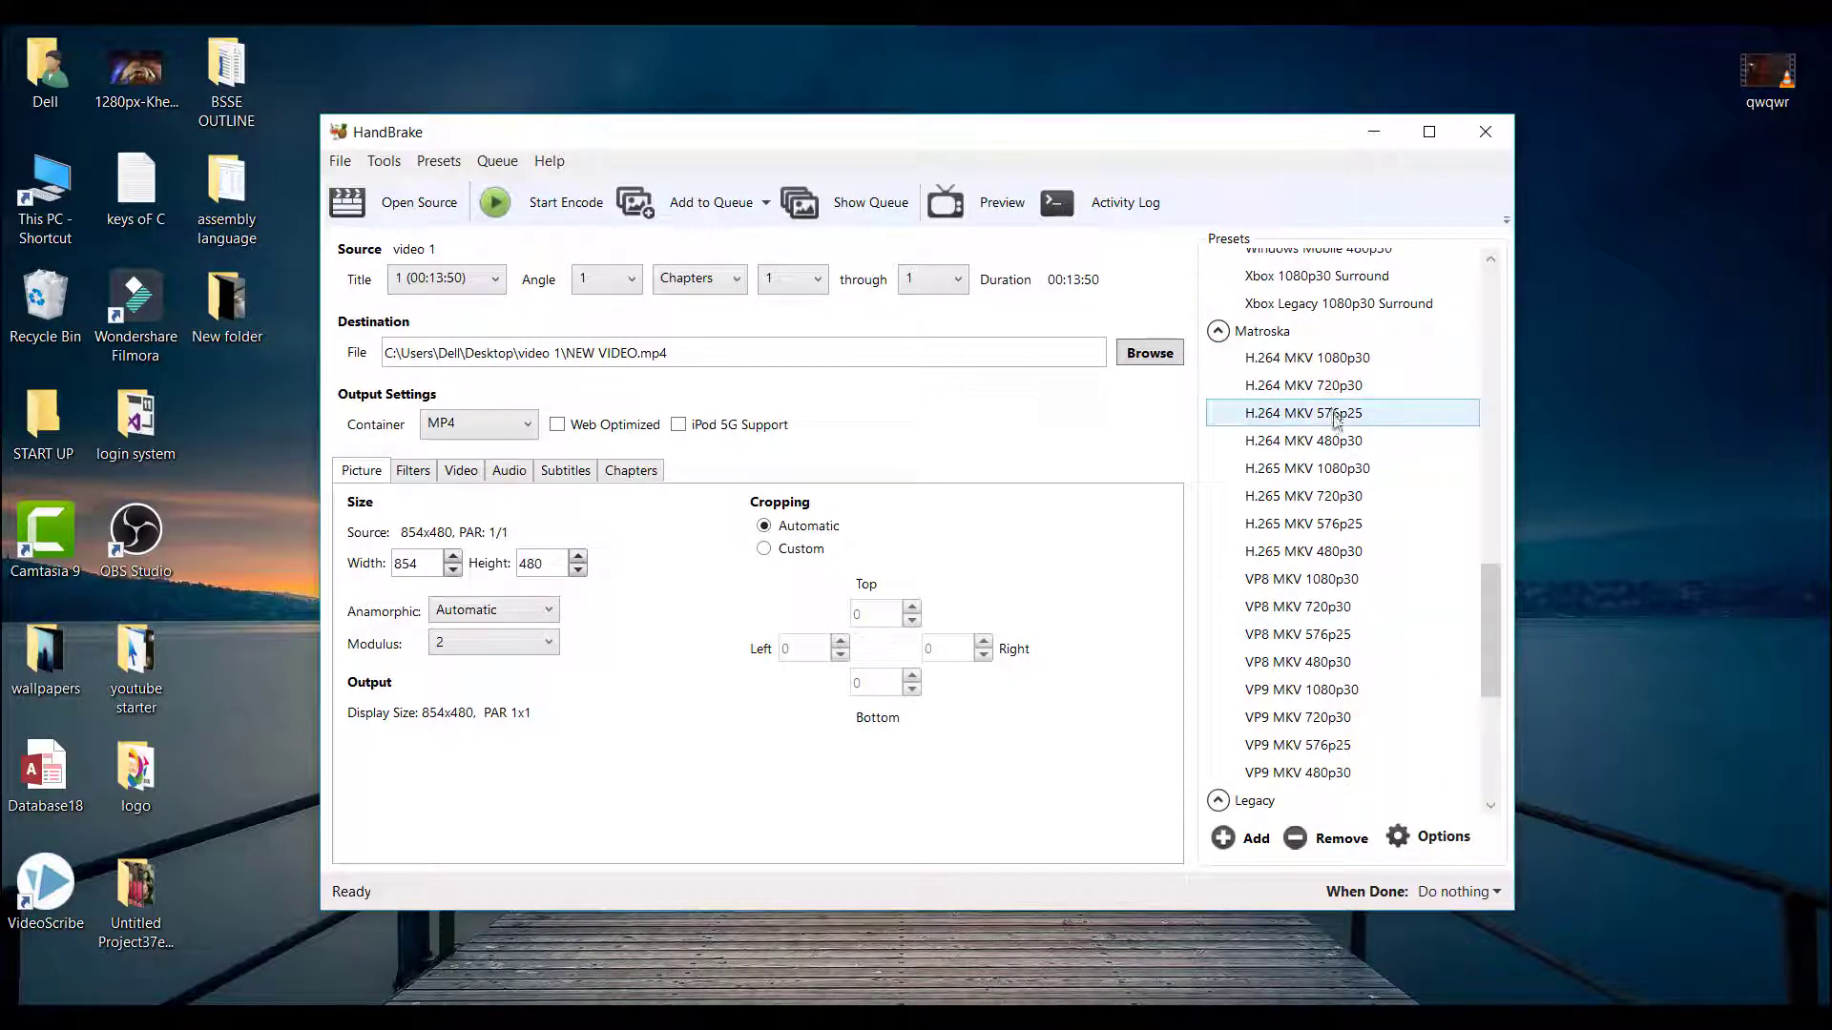
pyautogui.click(1340, 442)
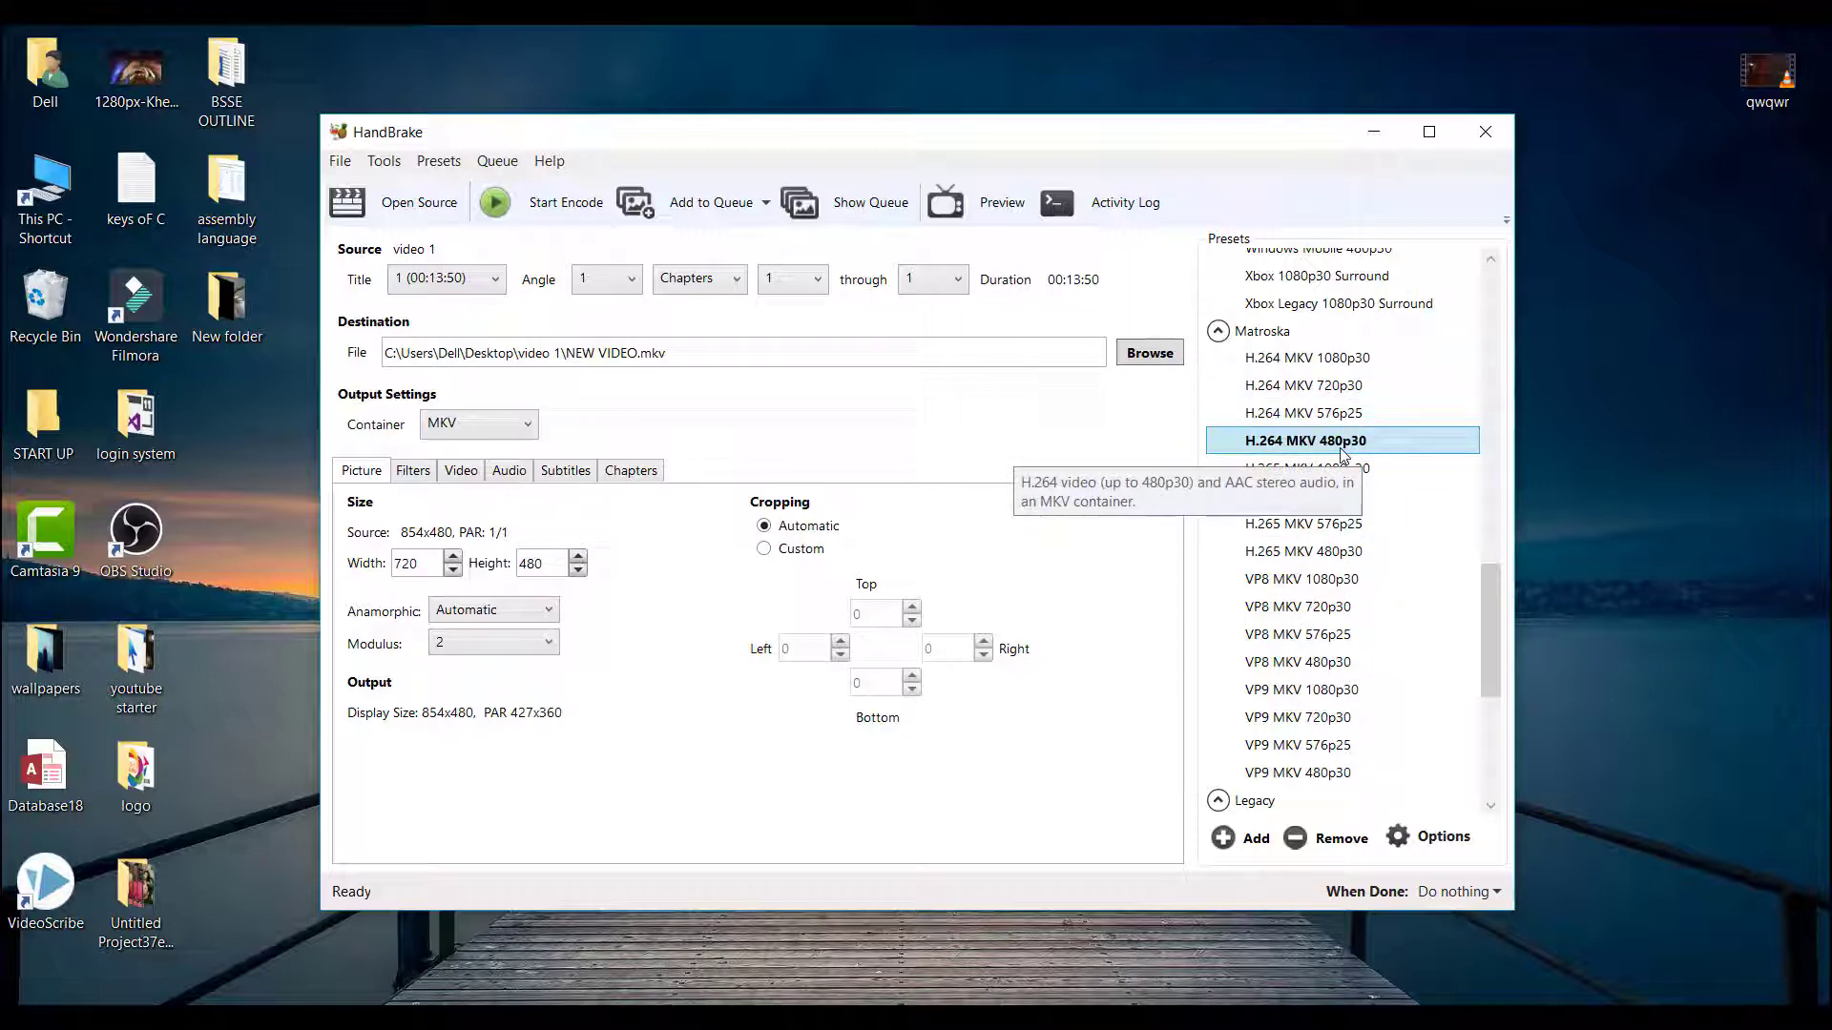
# Check the source video's file size in the desktop's video 1 folder, and return to the encoding settings
pyautogui.click(1374, 132)
pyautogui.doubleClick(956, 421)
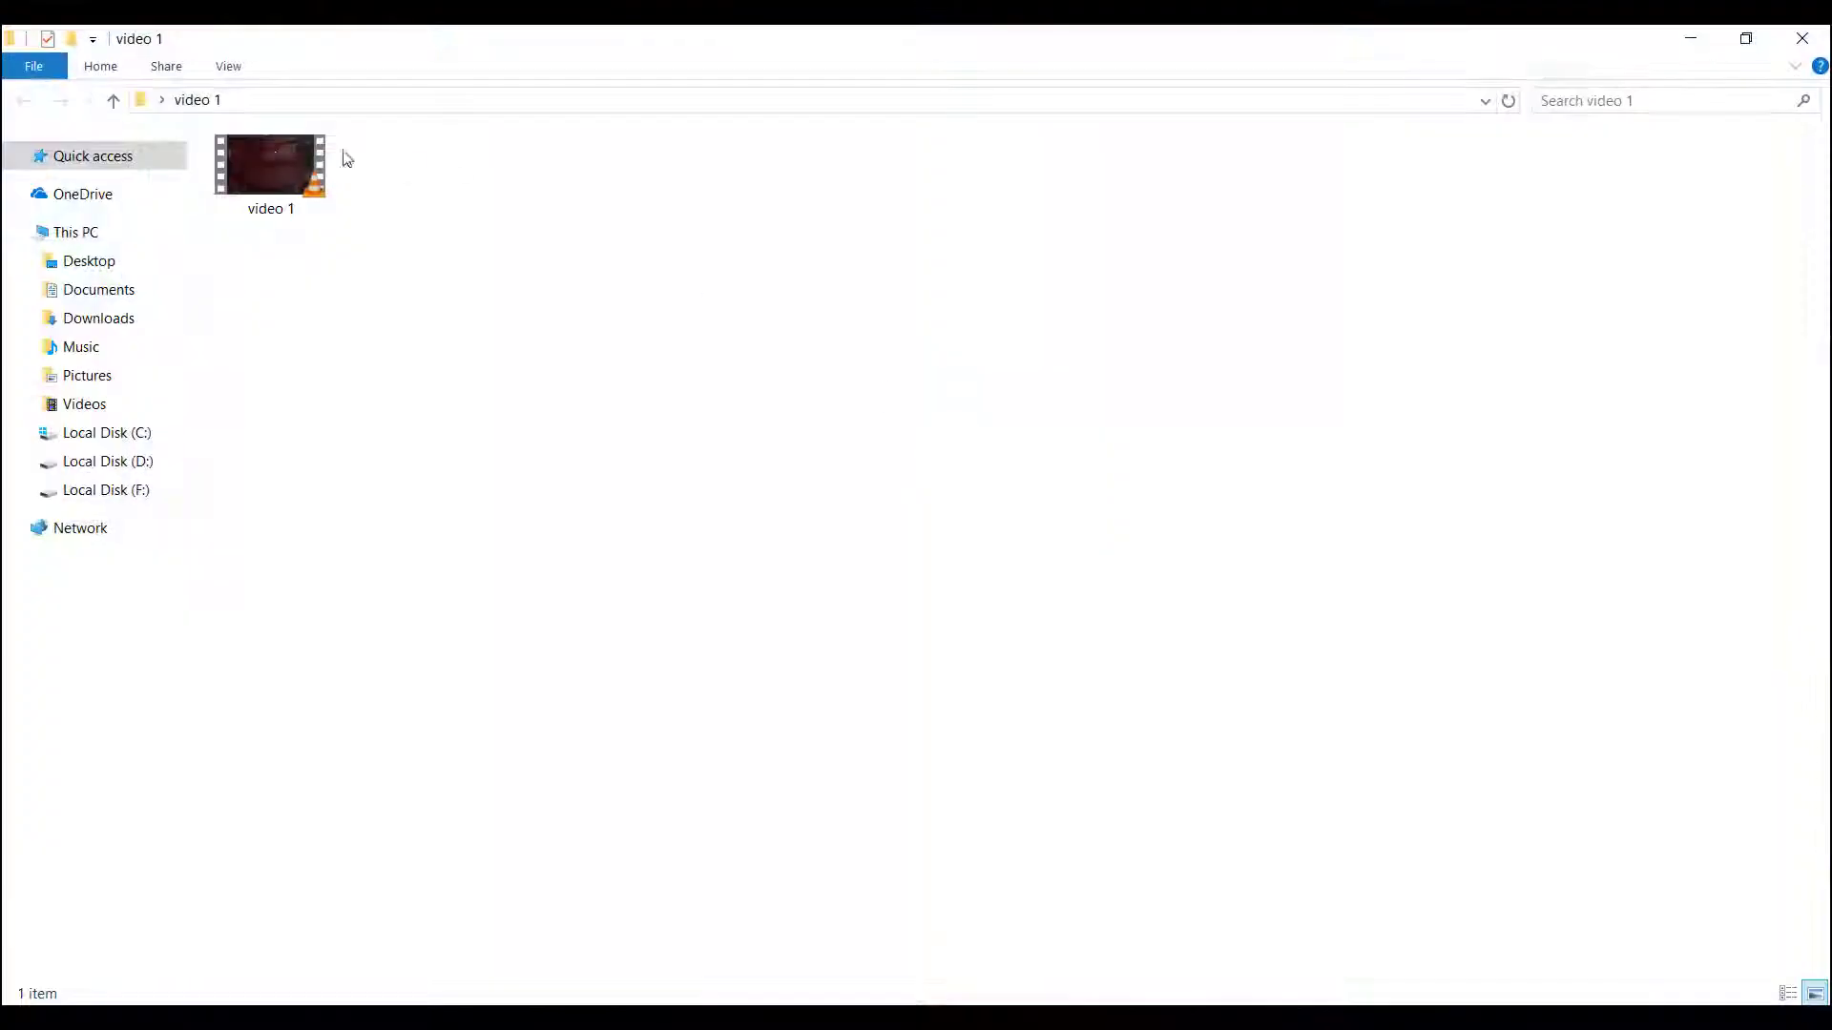
pyautogui.click(272, 205)
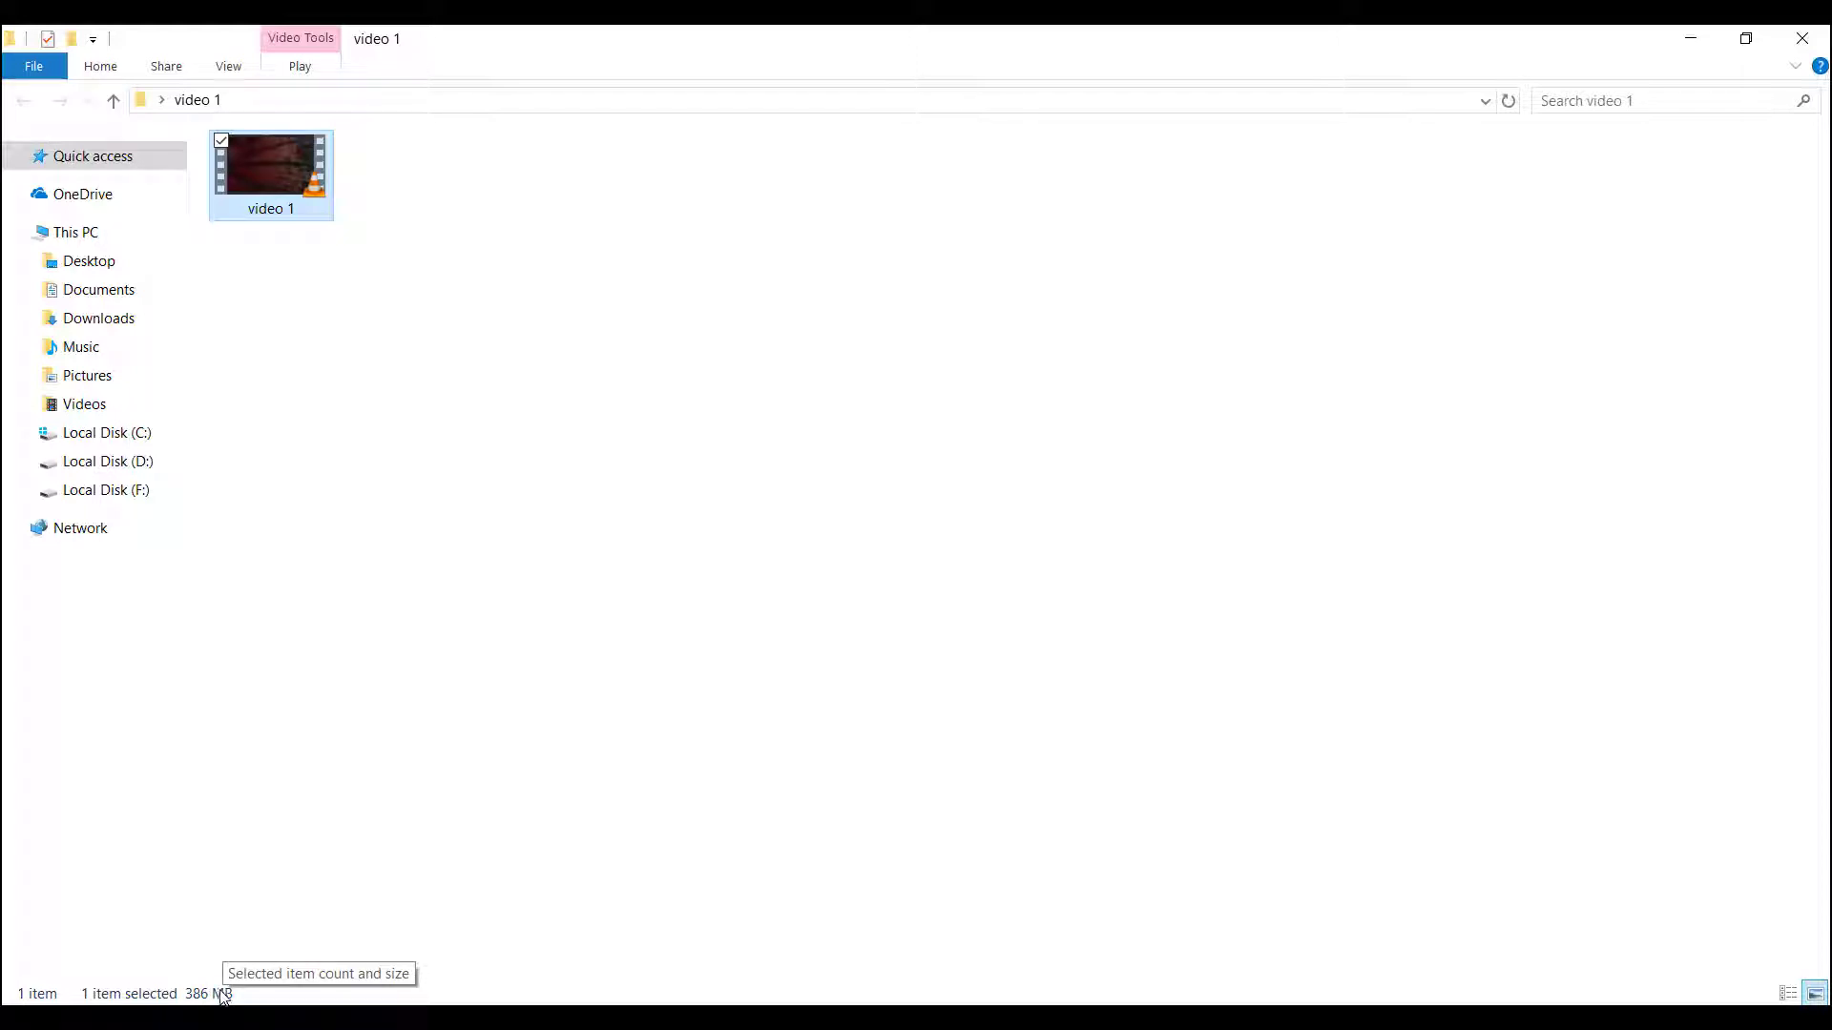
pyautogui.click(1692, 38)
pyautogui.click(417, 1021)
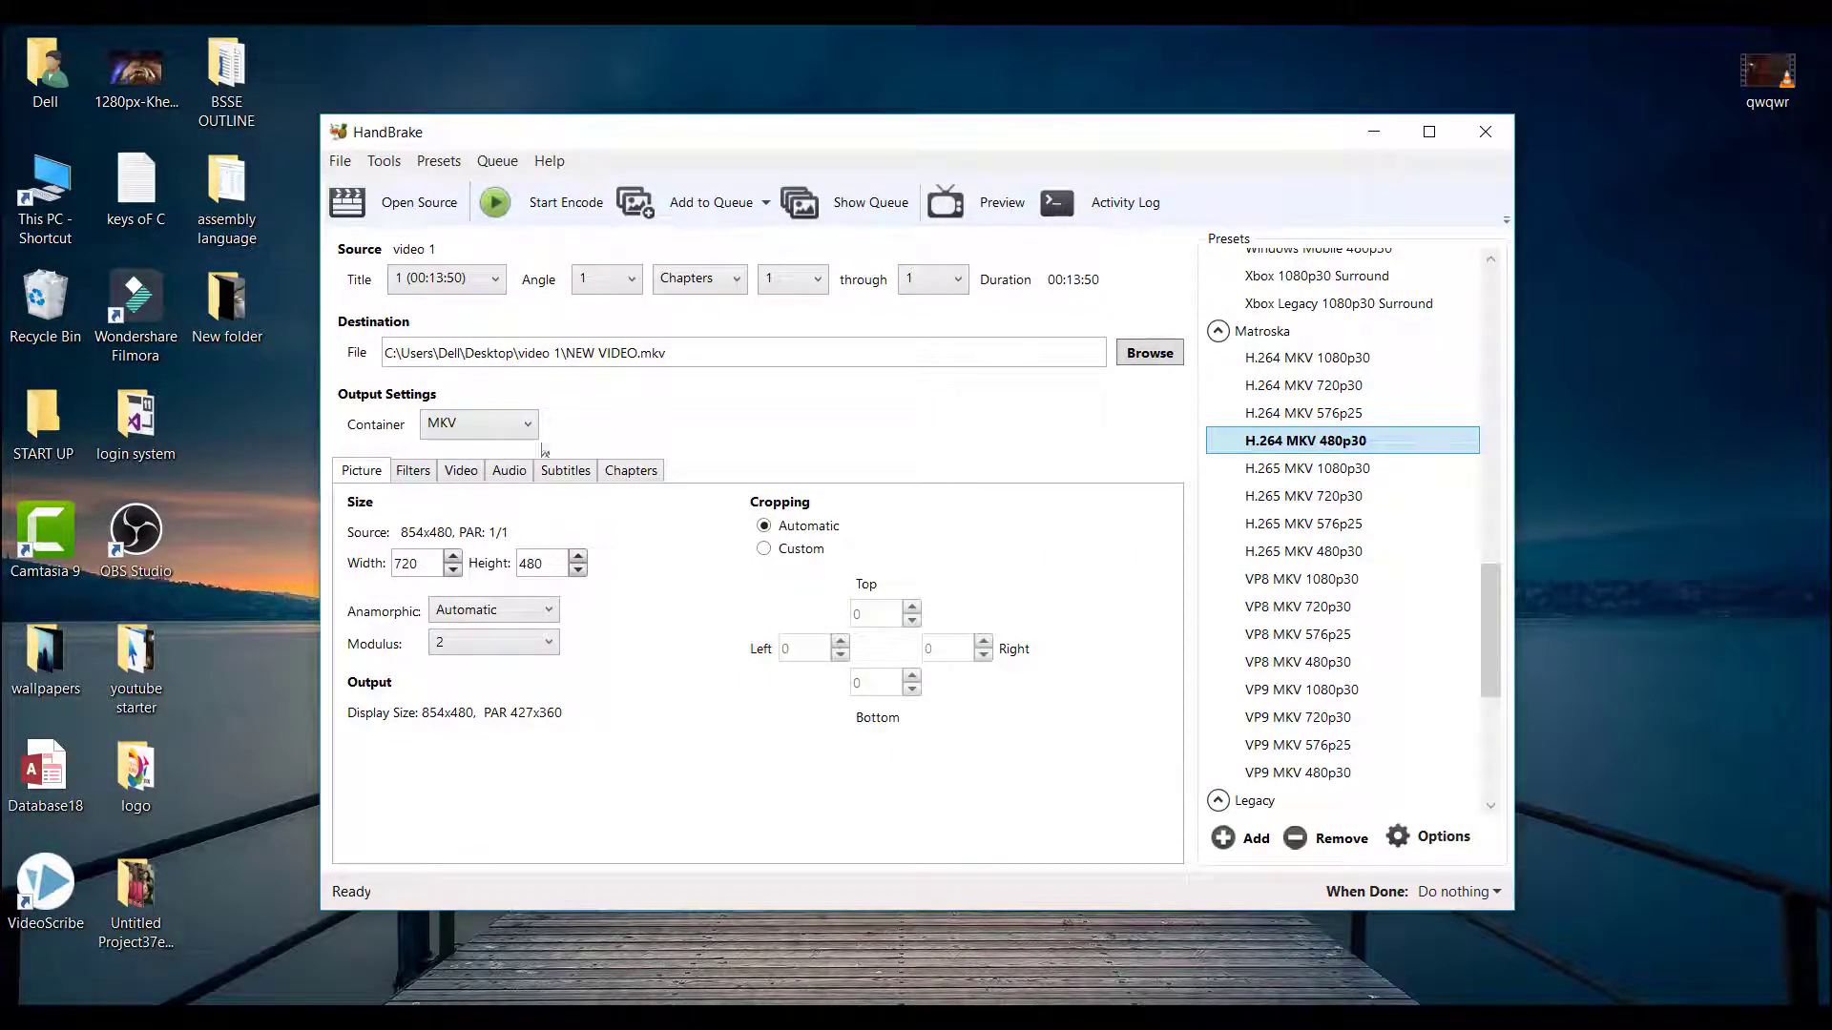
# Review the filter, video quality, audio bitrate, subtitle and chapter settings of the encode
pyautogui.click(413, 472)
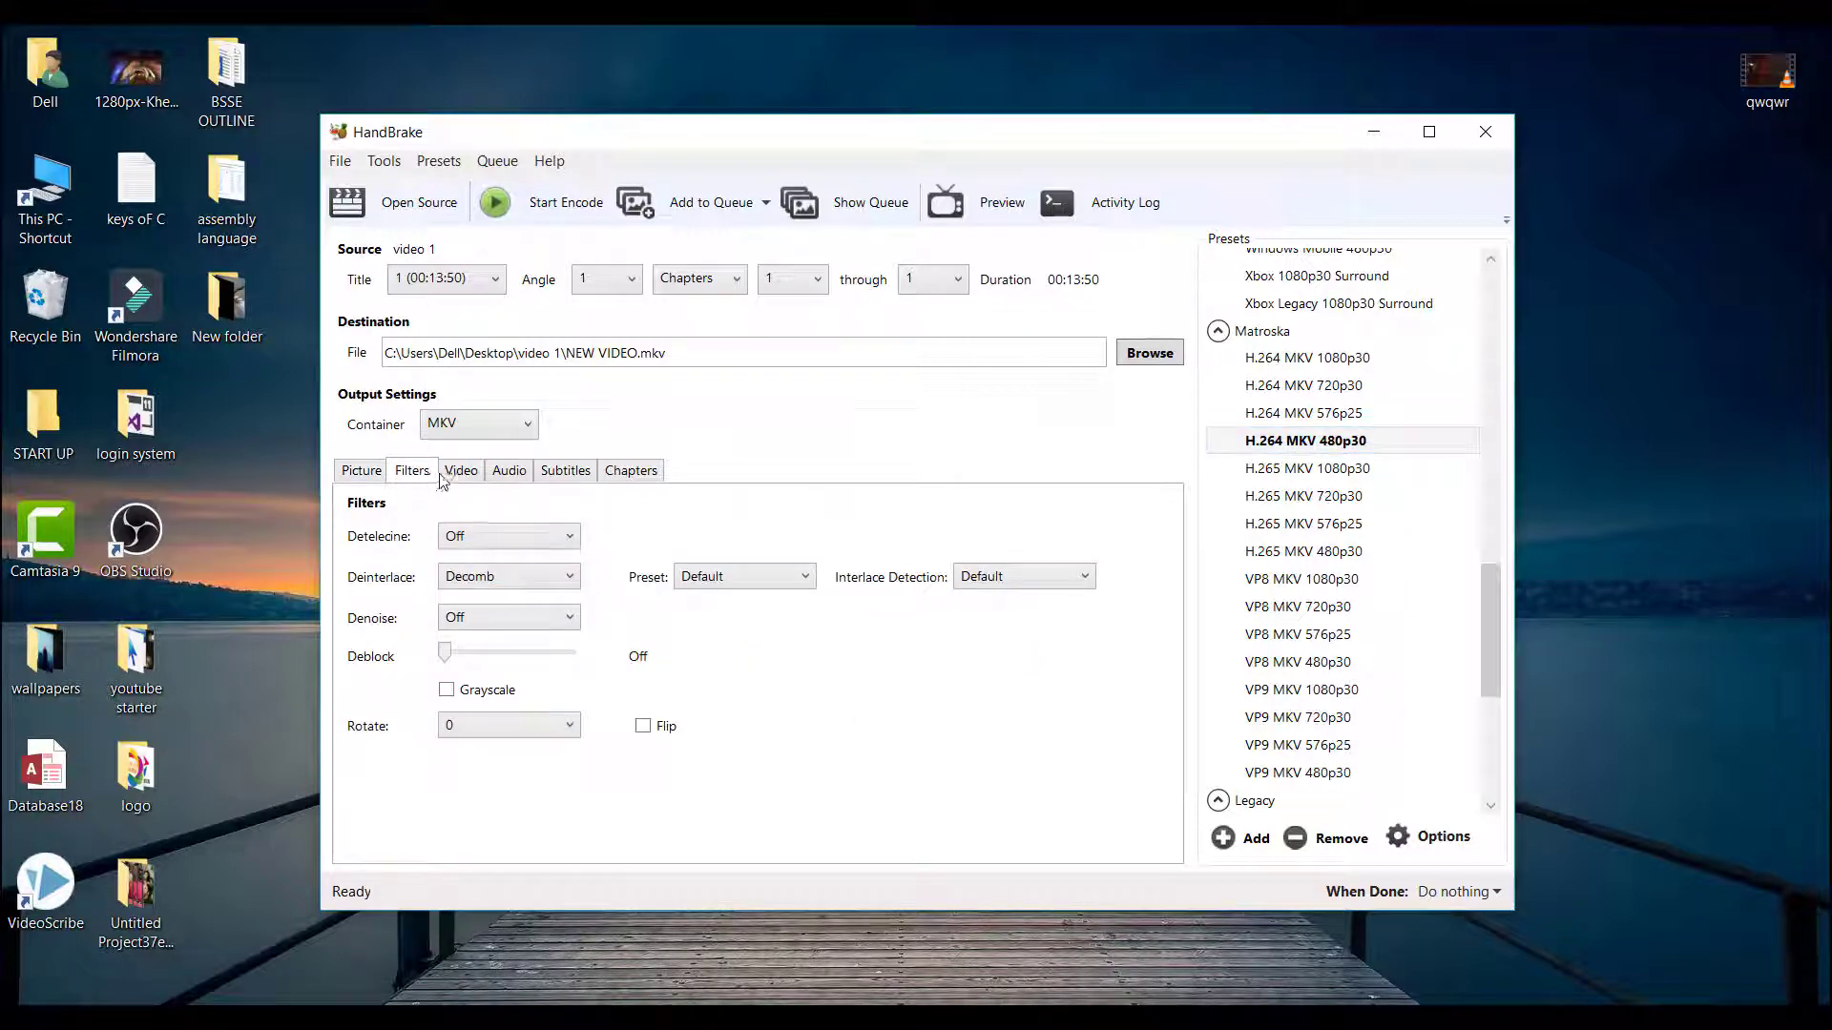
pyautogui.click(461, 475)
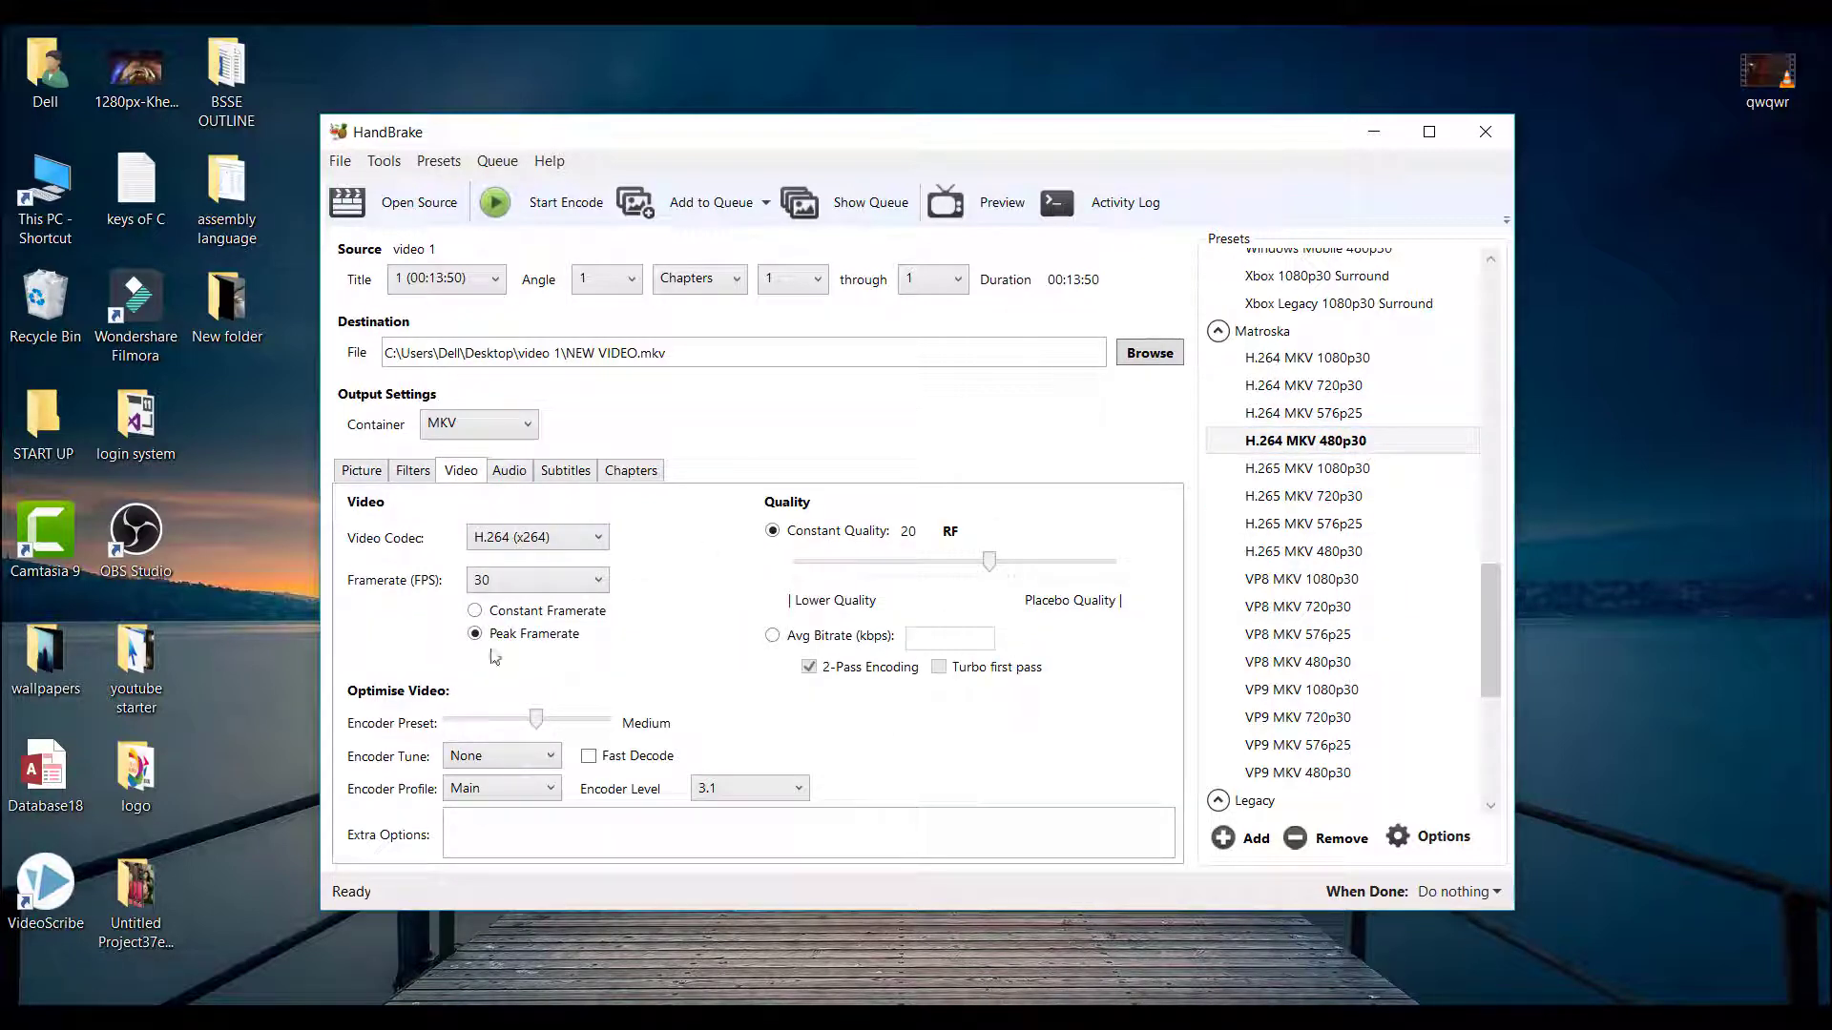
pyautogui.moveTo(995, 565)
pyautogui.moveTo(993, 571)
pyautogui.mouseDown()
pyautogui.moveTo(856, 587)
pyautogui.moveTo(996, 570)
pyautogui.mouseUp()
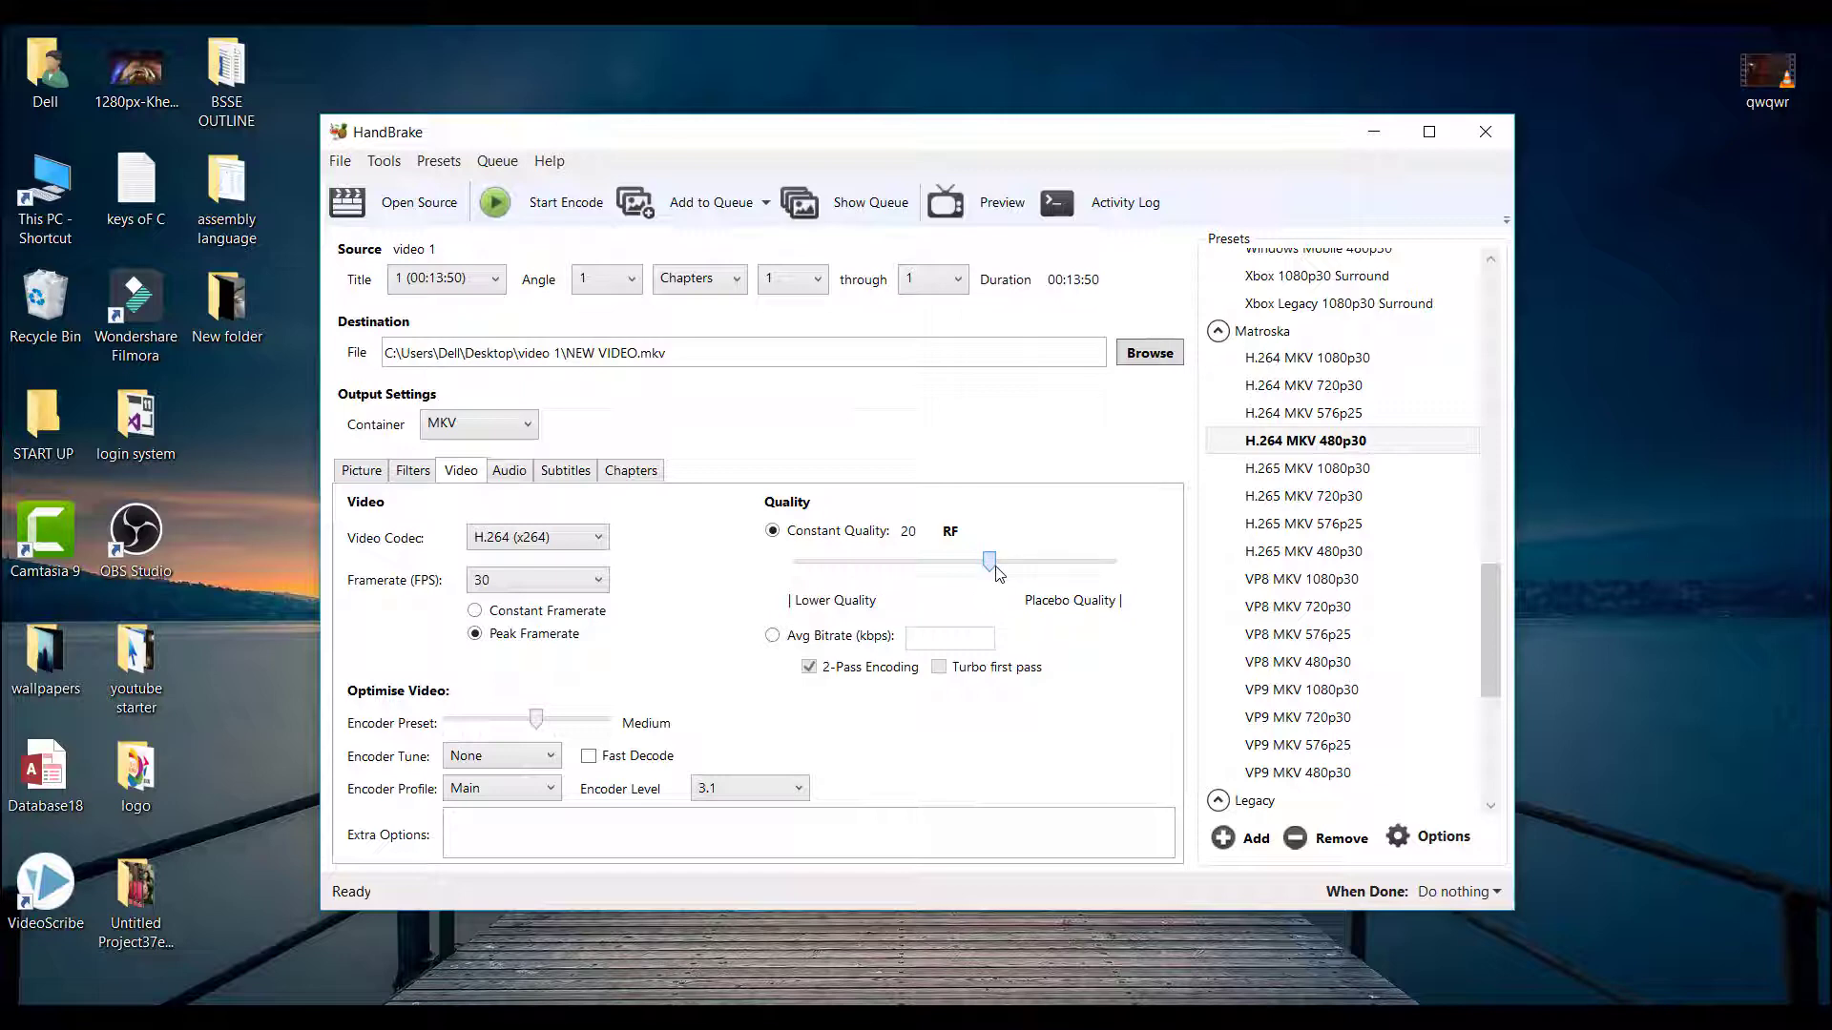
pyautogui.click(511, 476)
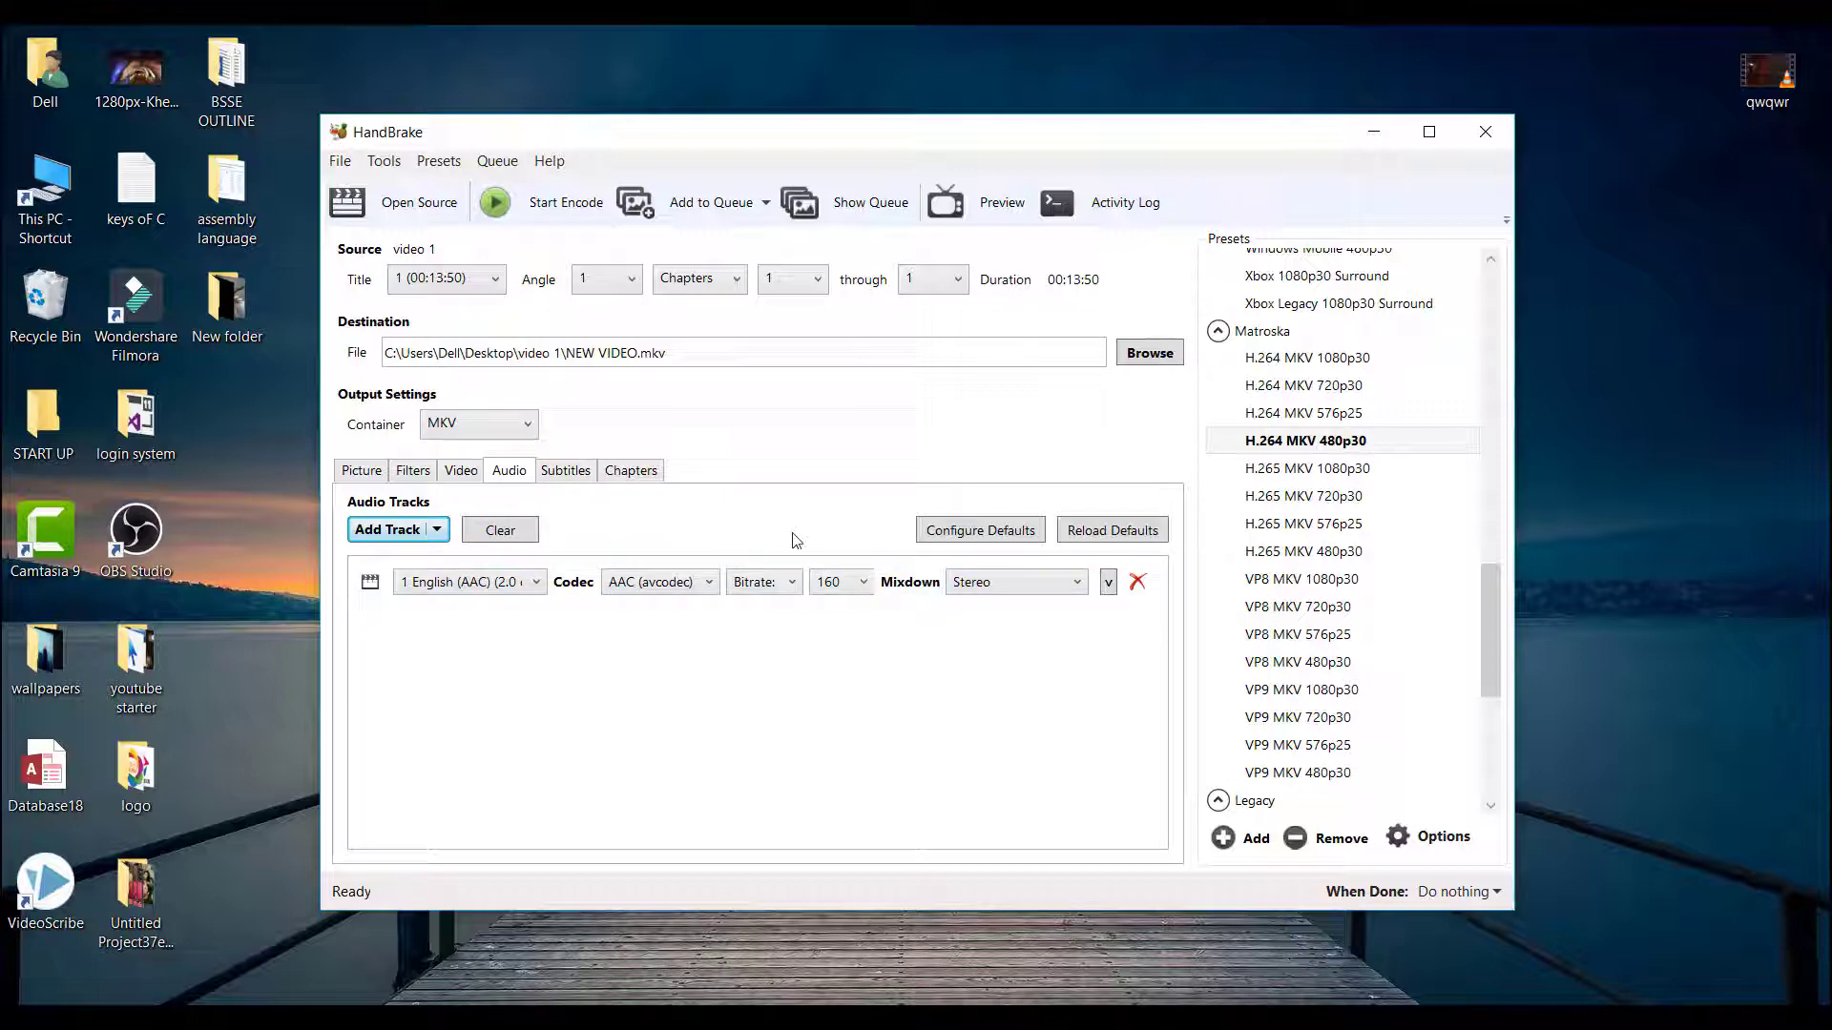
pyautogui.click(849, 583)
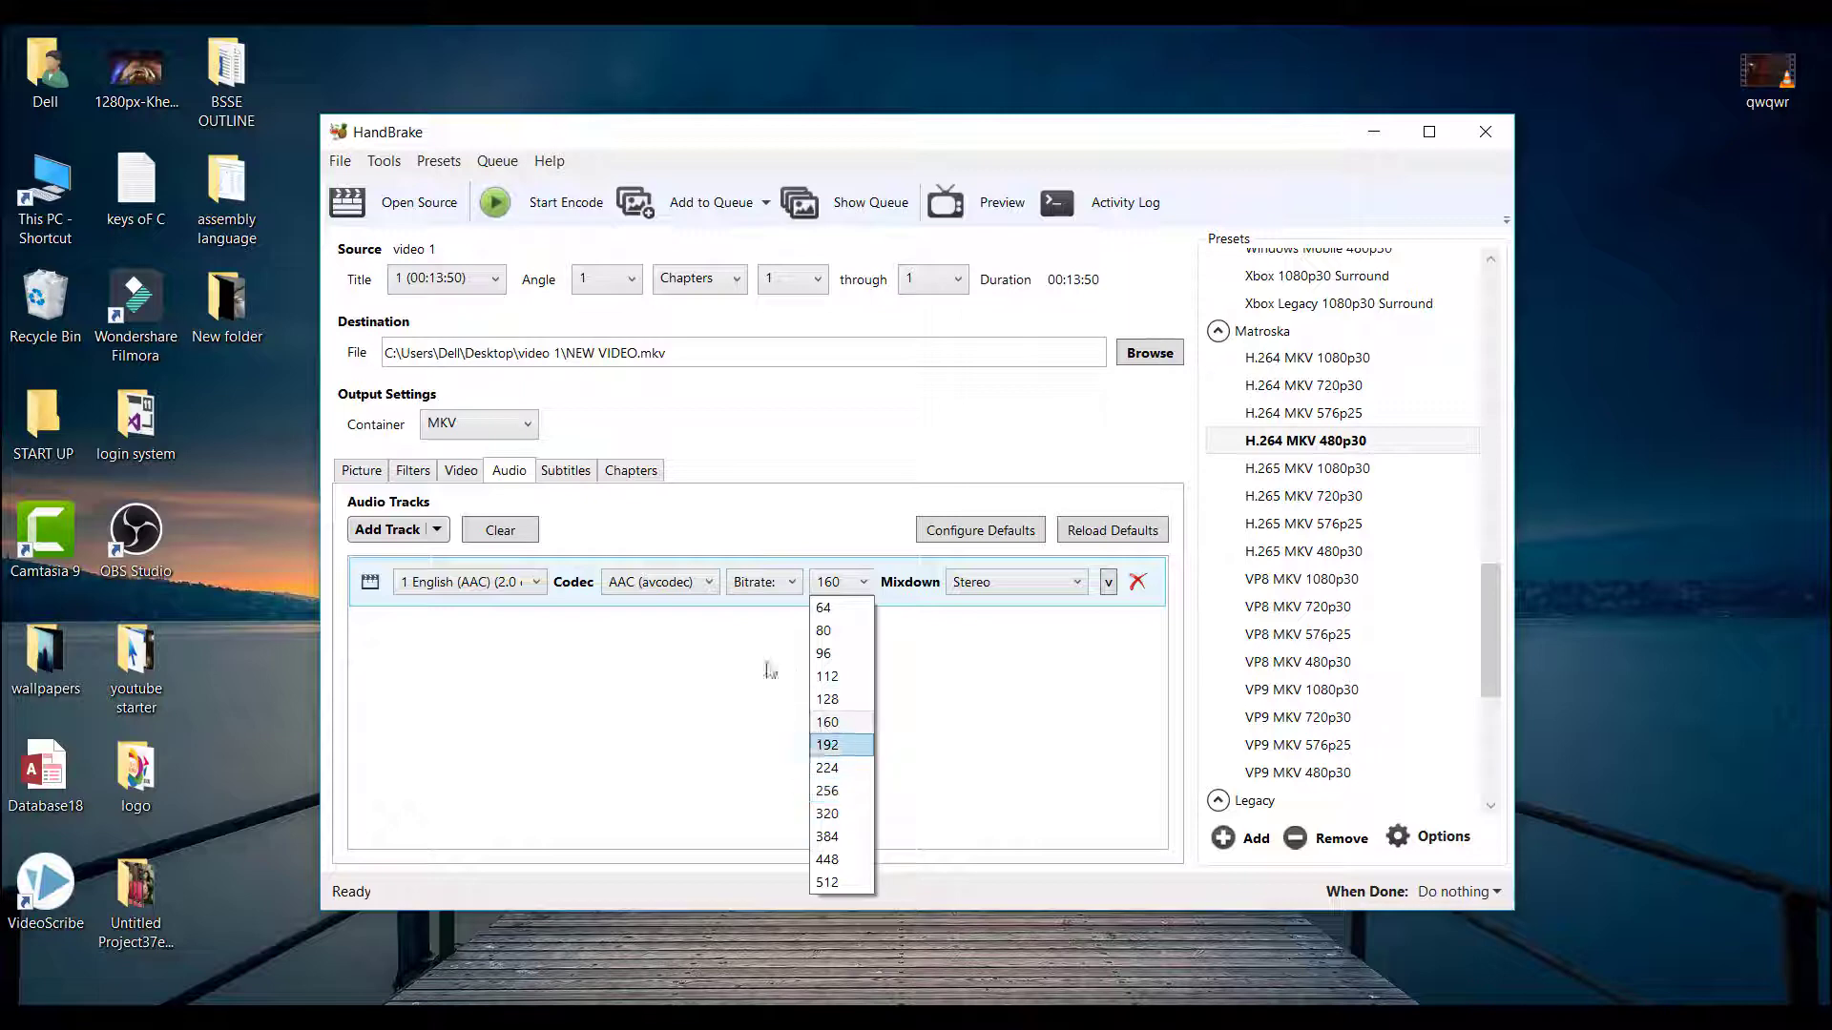
pyautogui.click(728, 721)
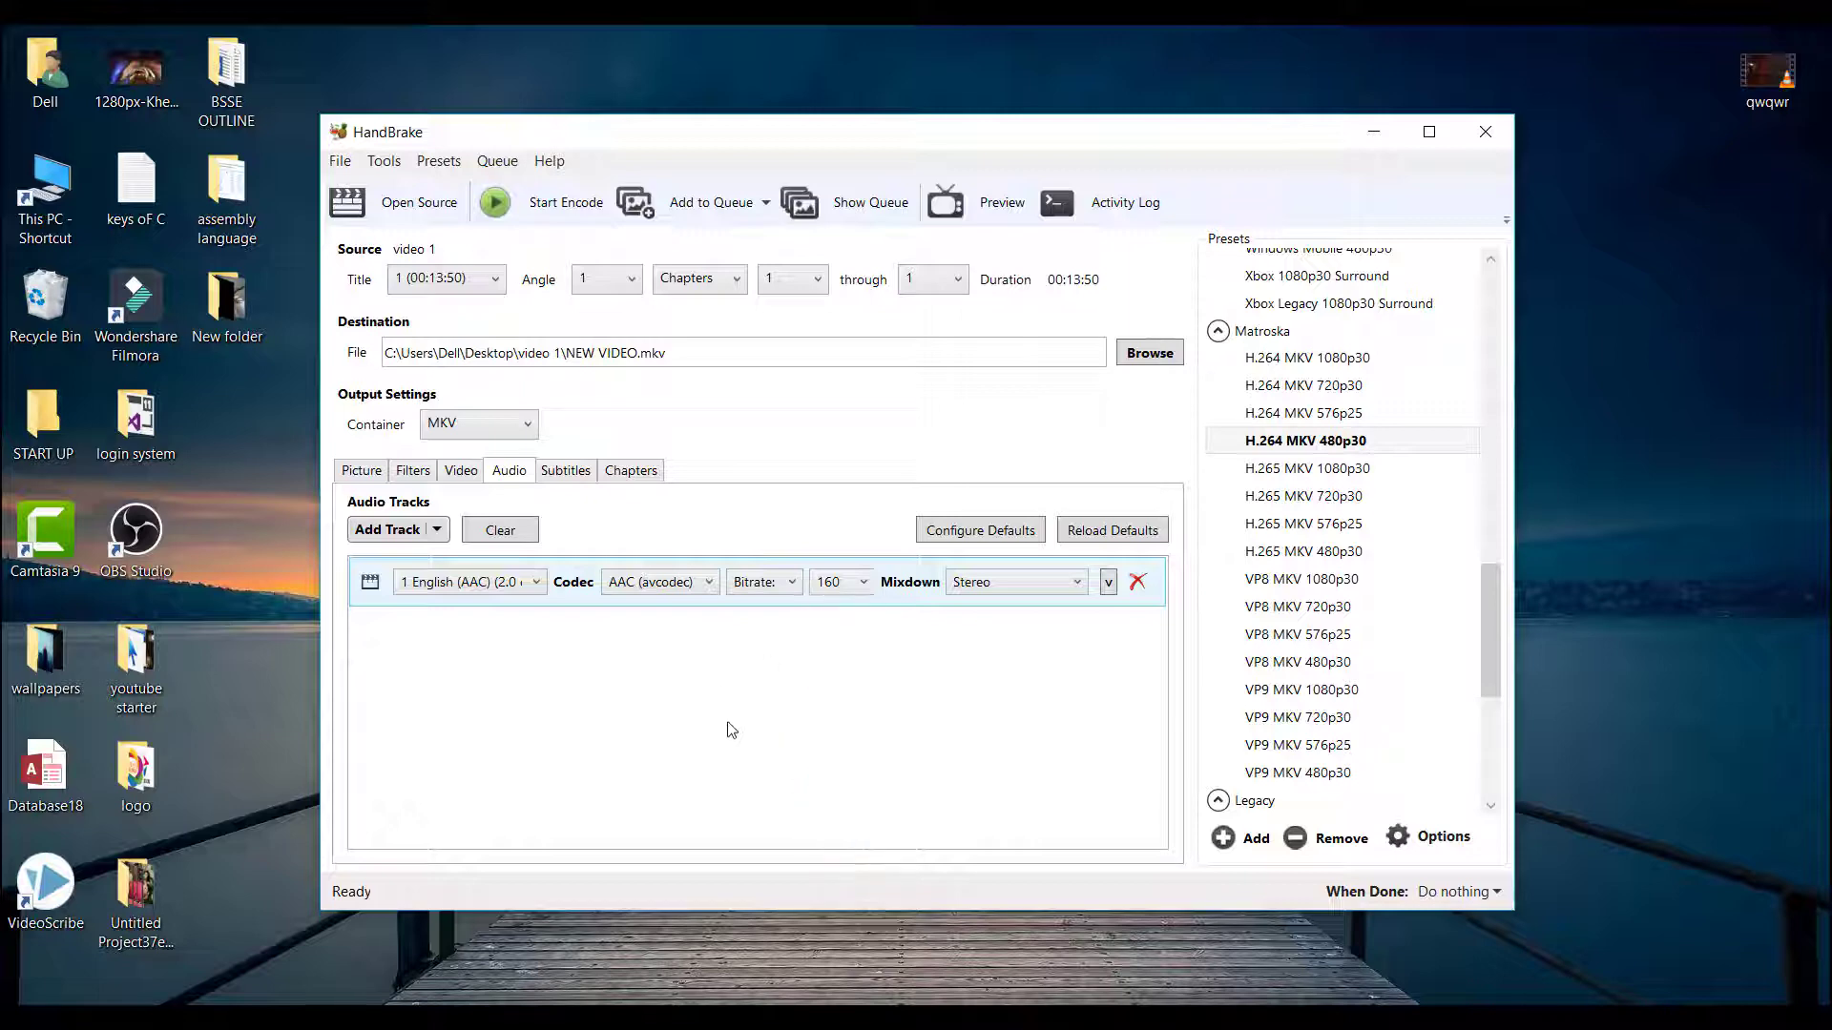
pyautogui.click(574, 477)
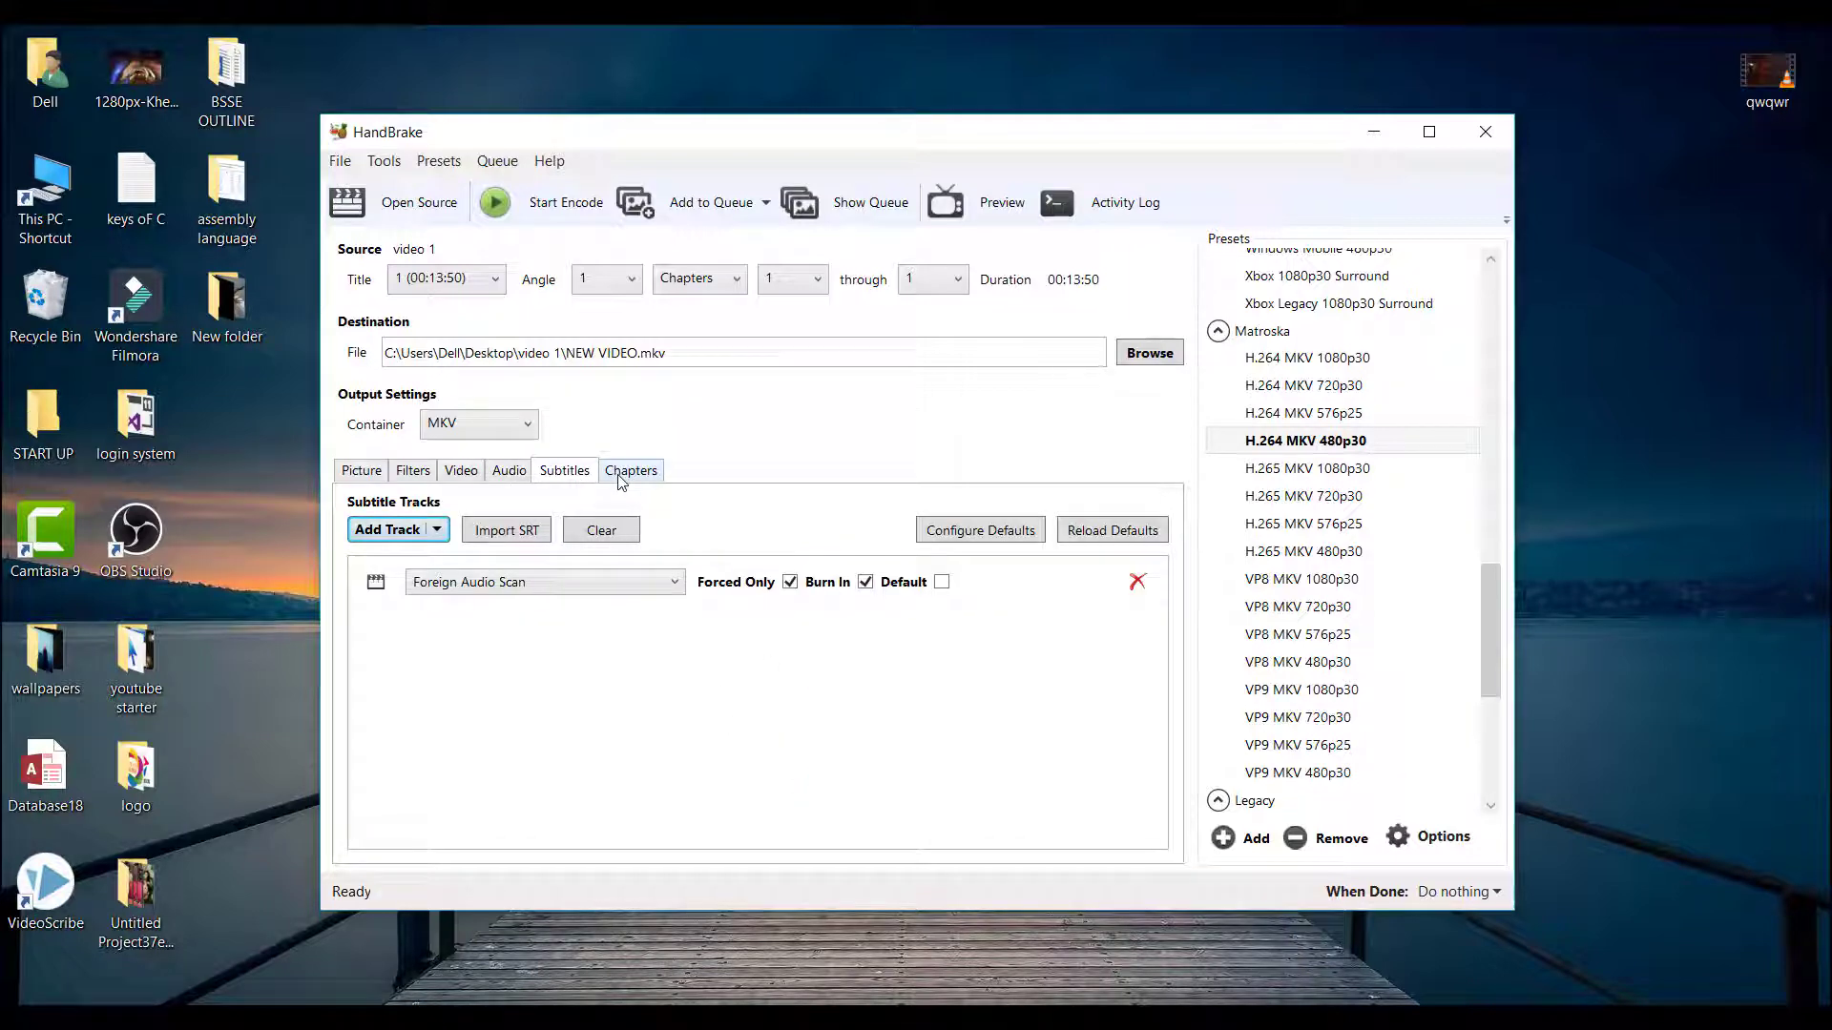
pyautogui.click(621, 477)
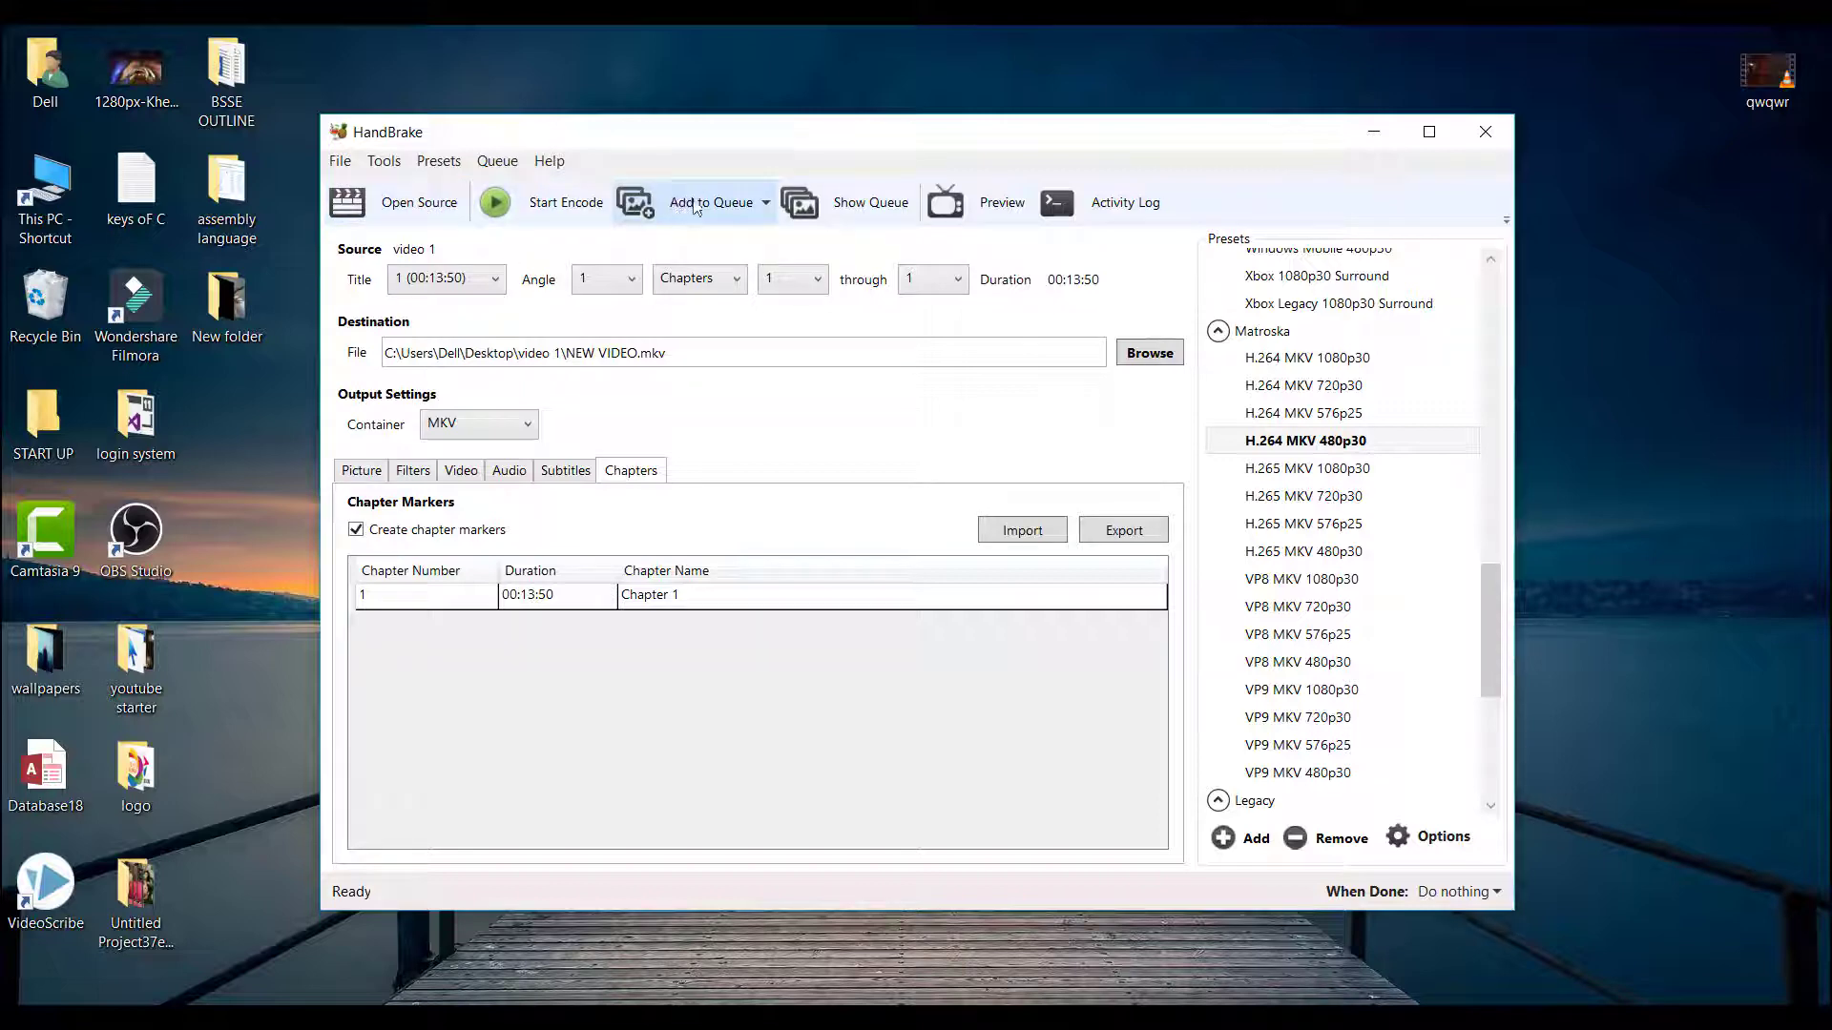
# Choose MKV as the output container, run a live preview of the video and close the preview
pyautogui.click(519, 437)
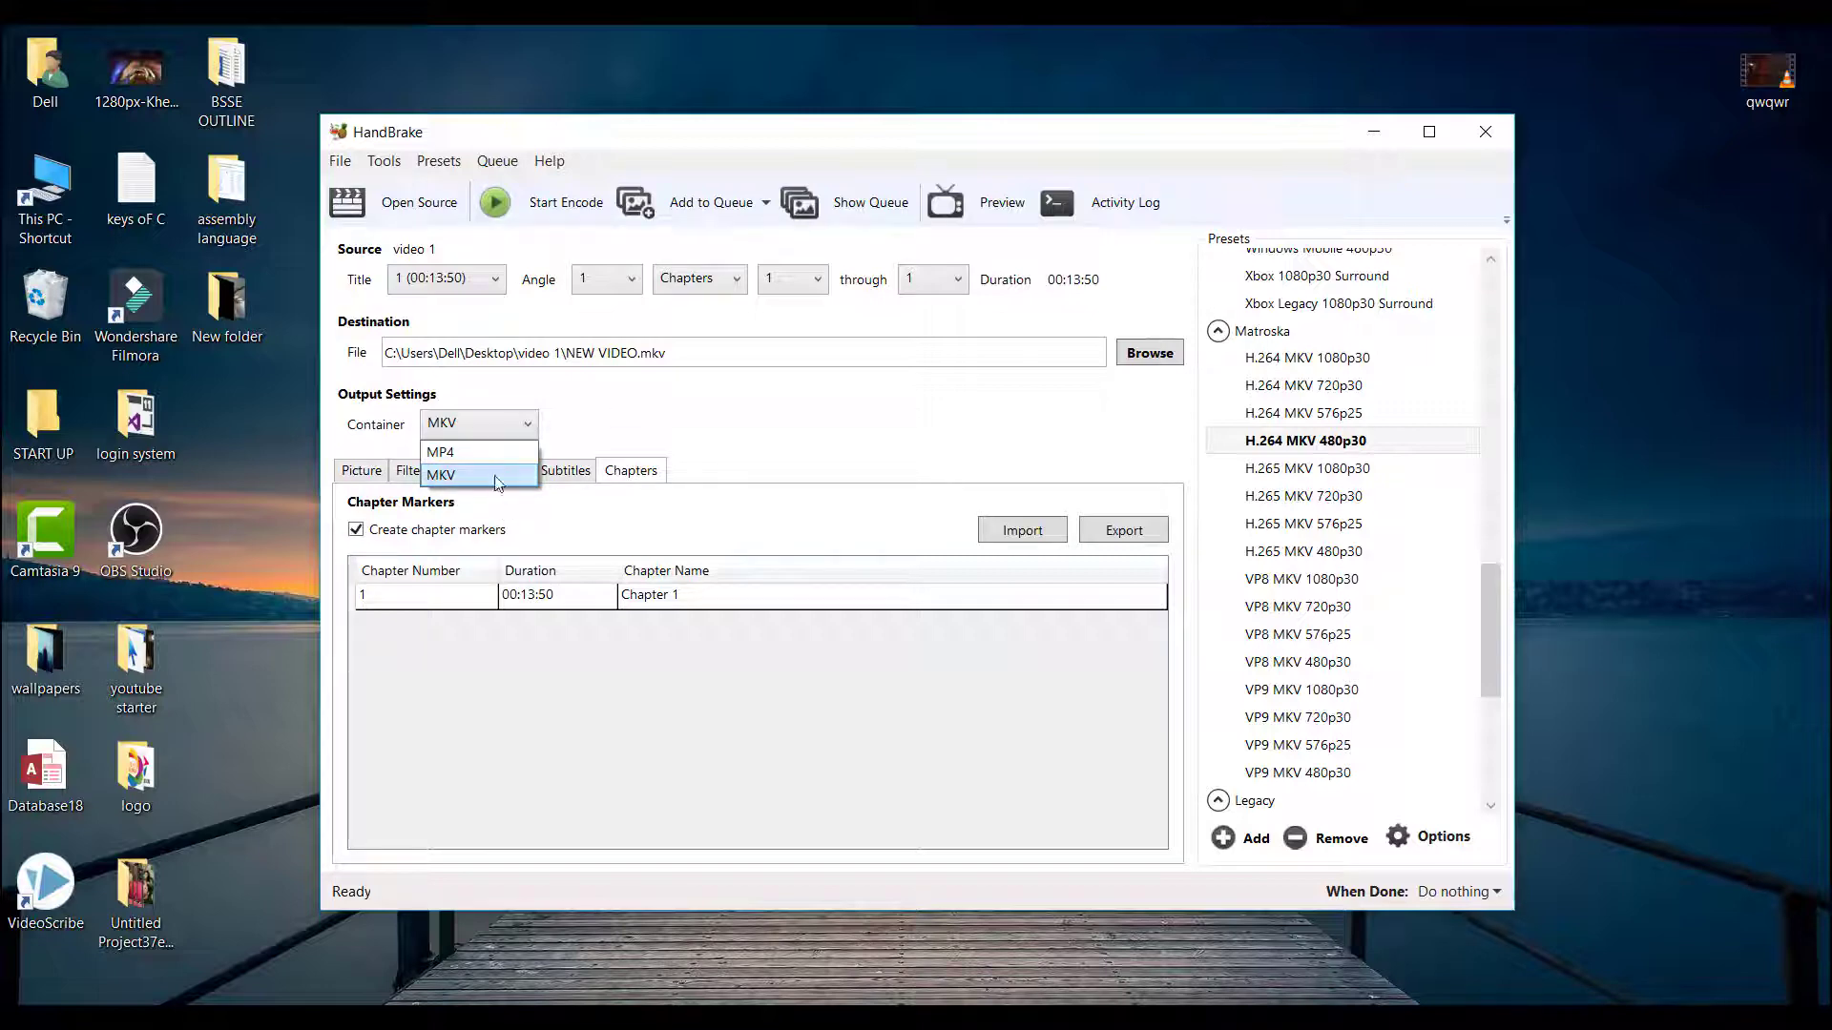
pyautogui.click(495, 479)
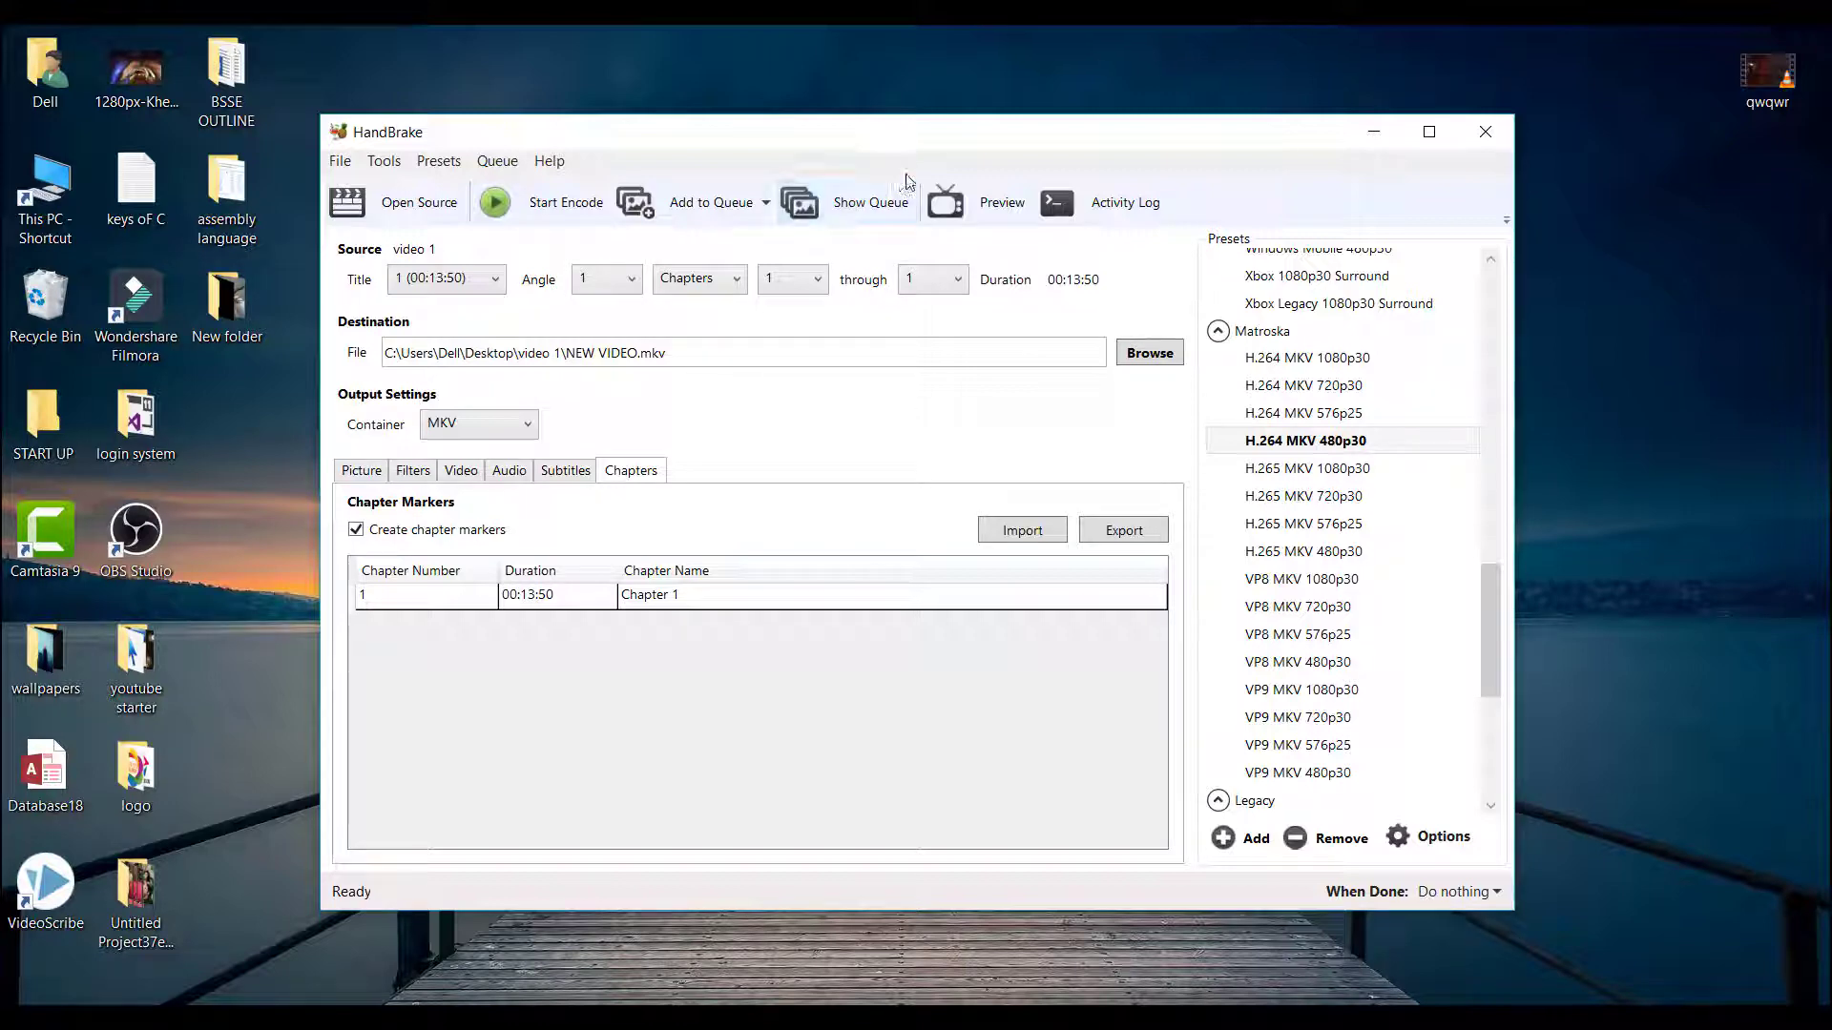
pyautogui.click(961, 205)
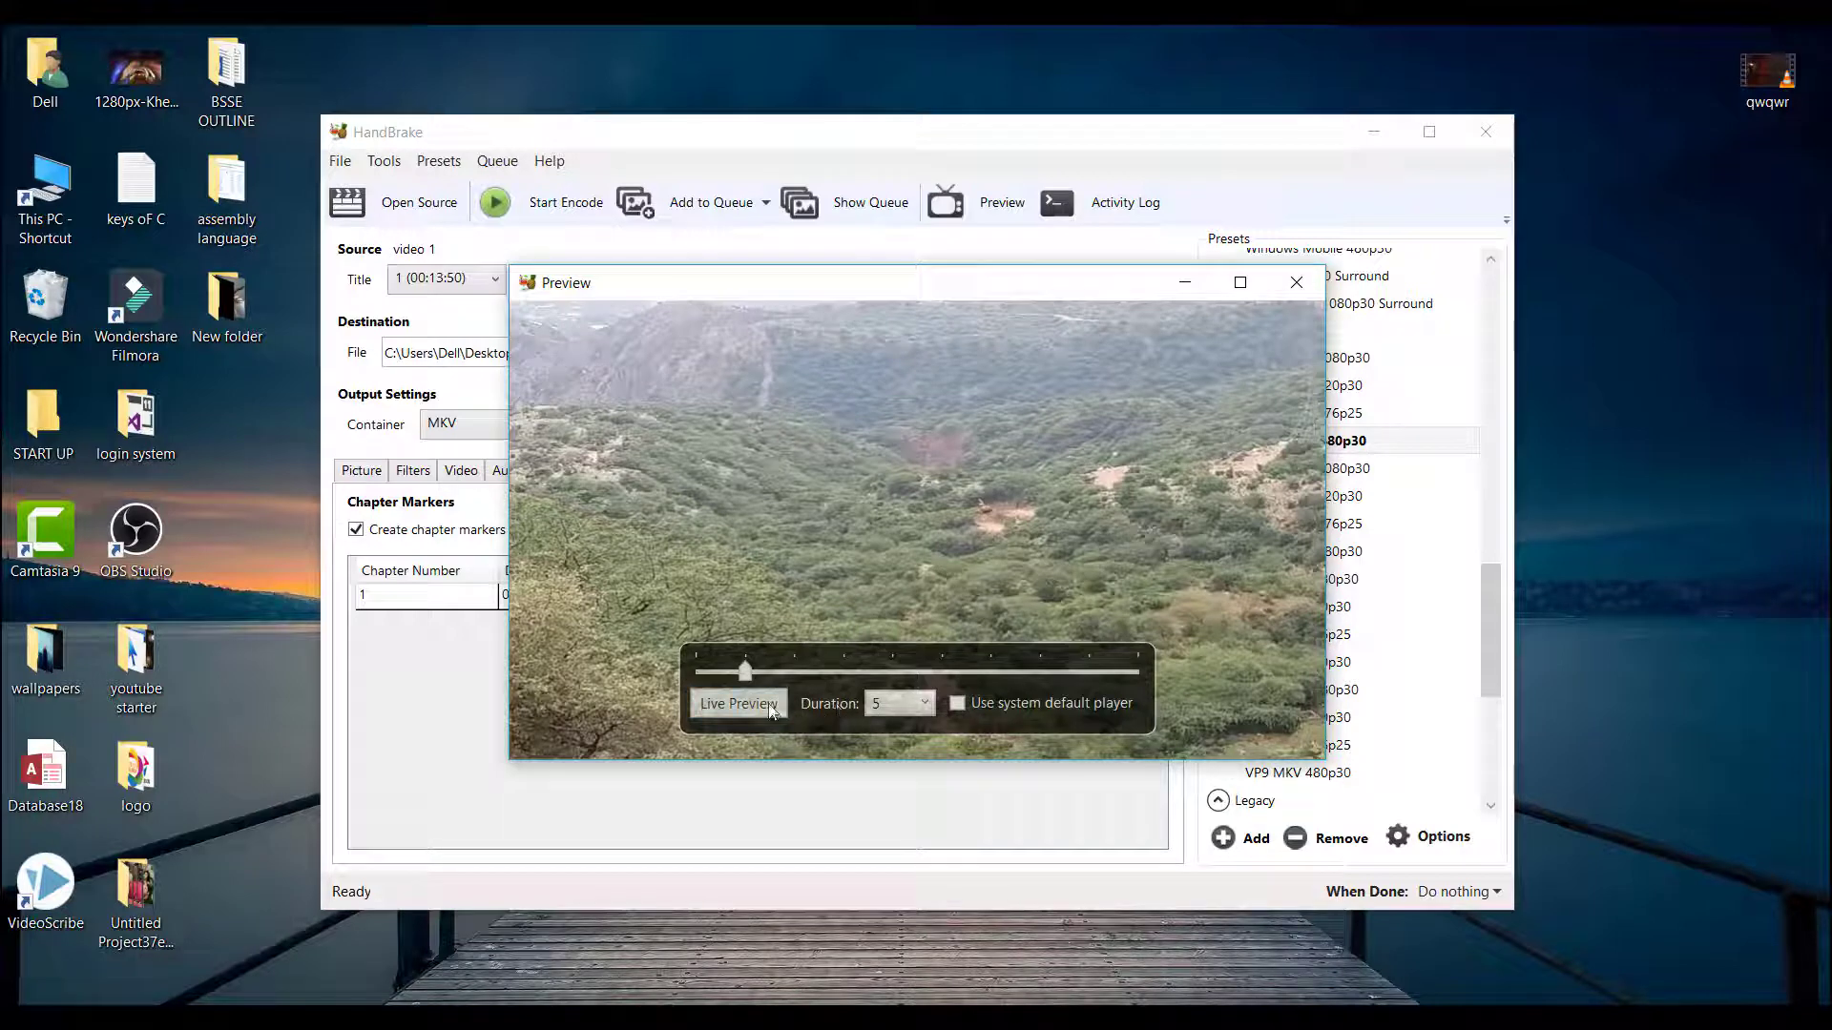
pyautogui.click(763, 706)
pyautogui.click(1294, 286)
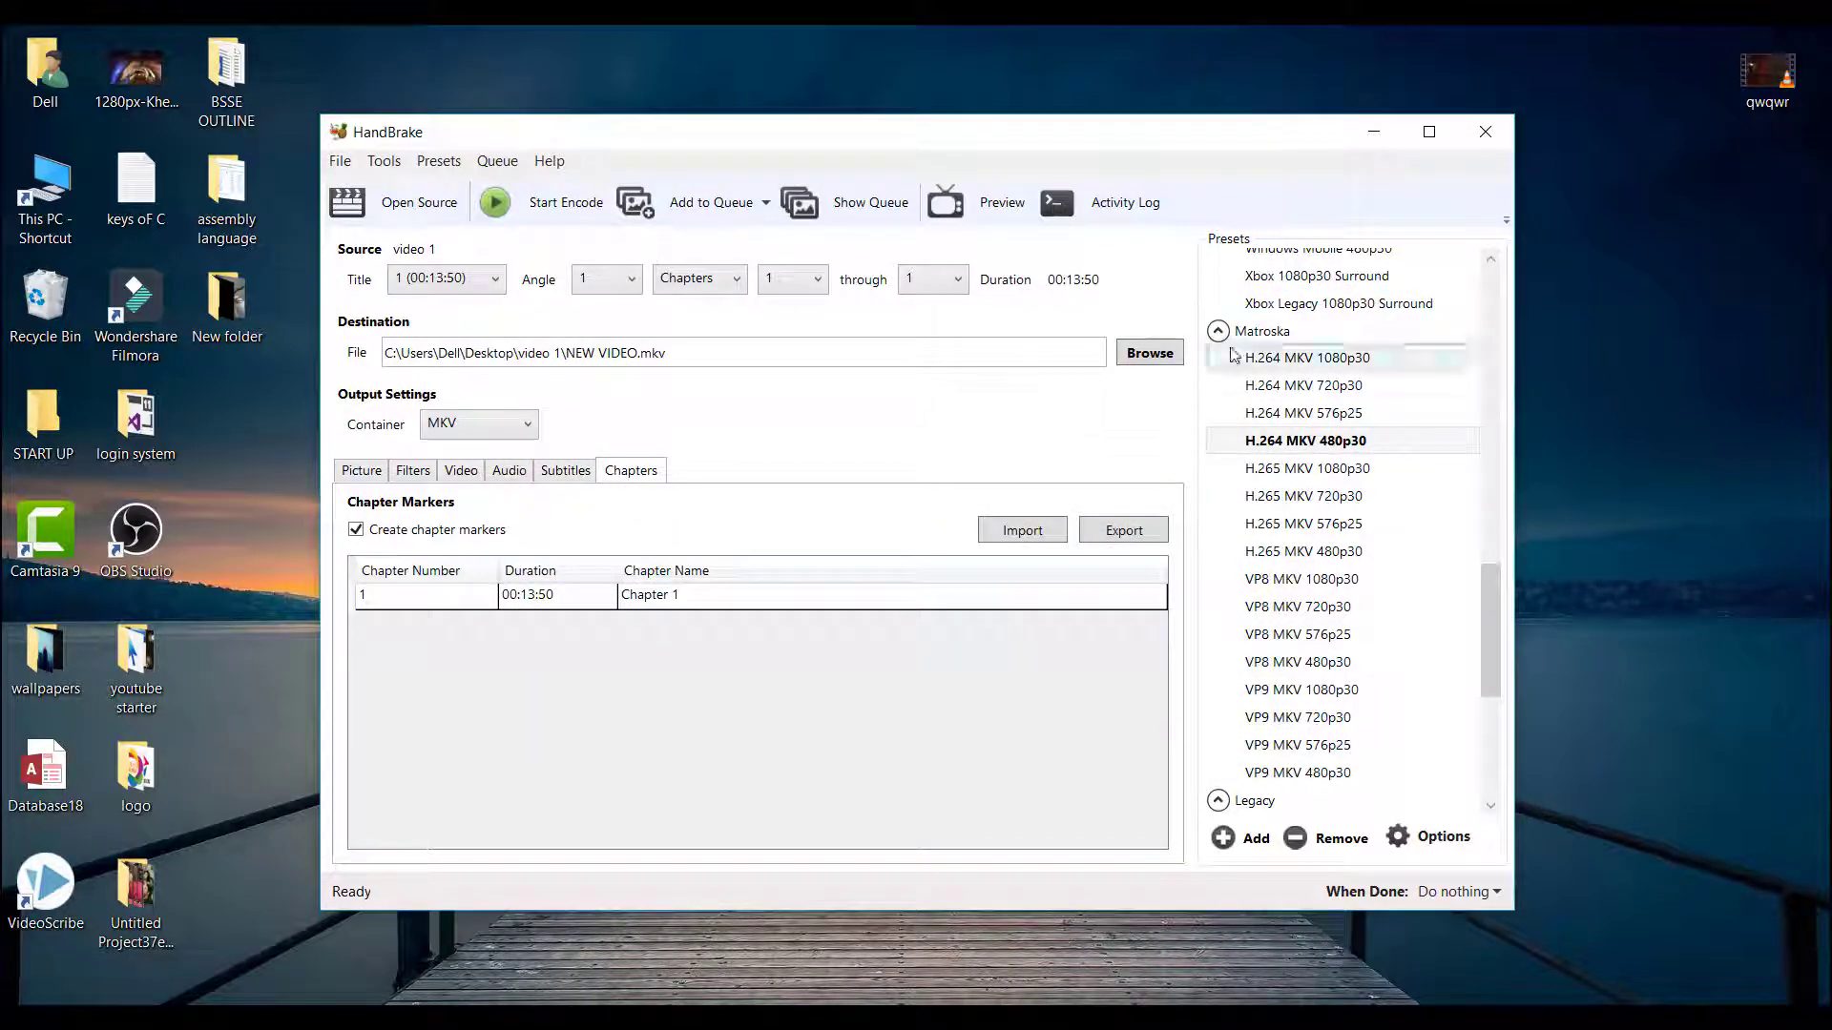
# Examine the available presets, the form for adding a custom preset, and the existing user presets
pyautogui.scroll(-2, 1298, 687)
pyautogui.scroll(-2, 1298, 687)
pyautogui.scroll(2, 1260, 753)
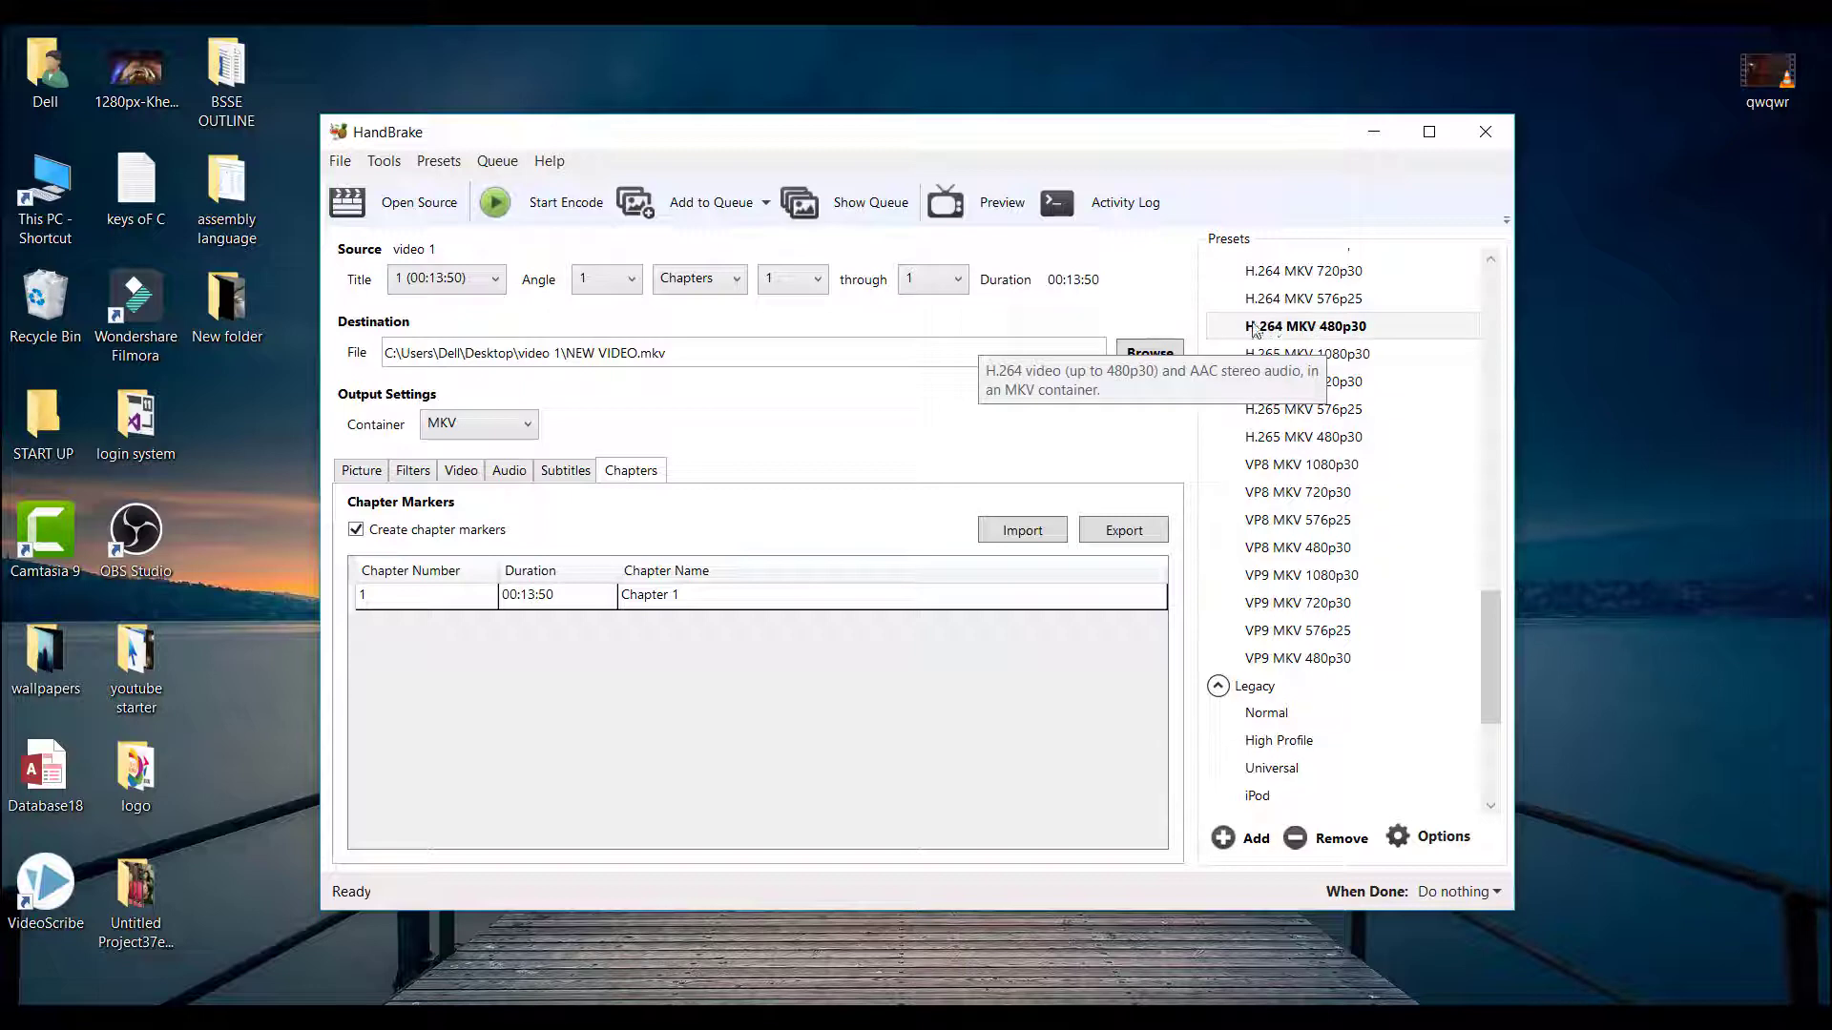
pyautogui.click(1237, 844)
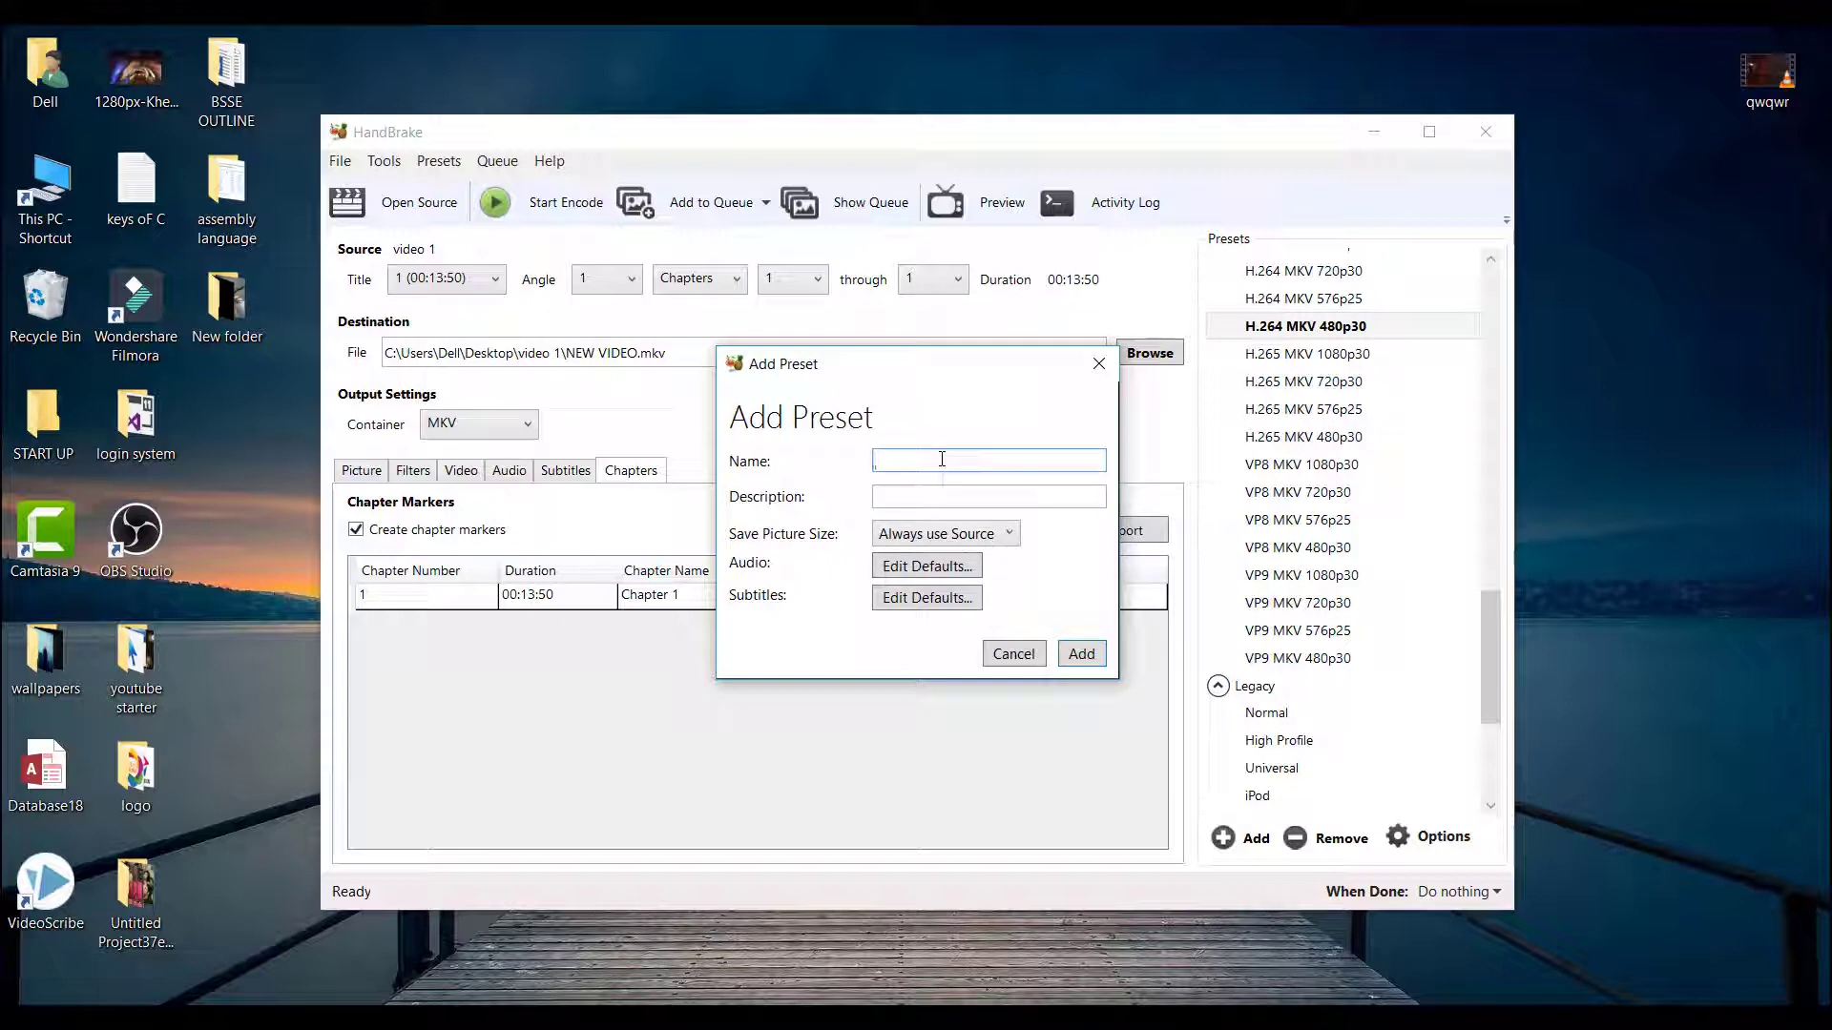
pyautogui.click(955, 501)
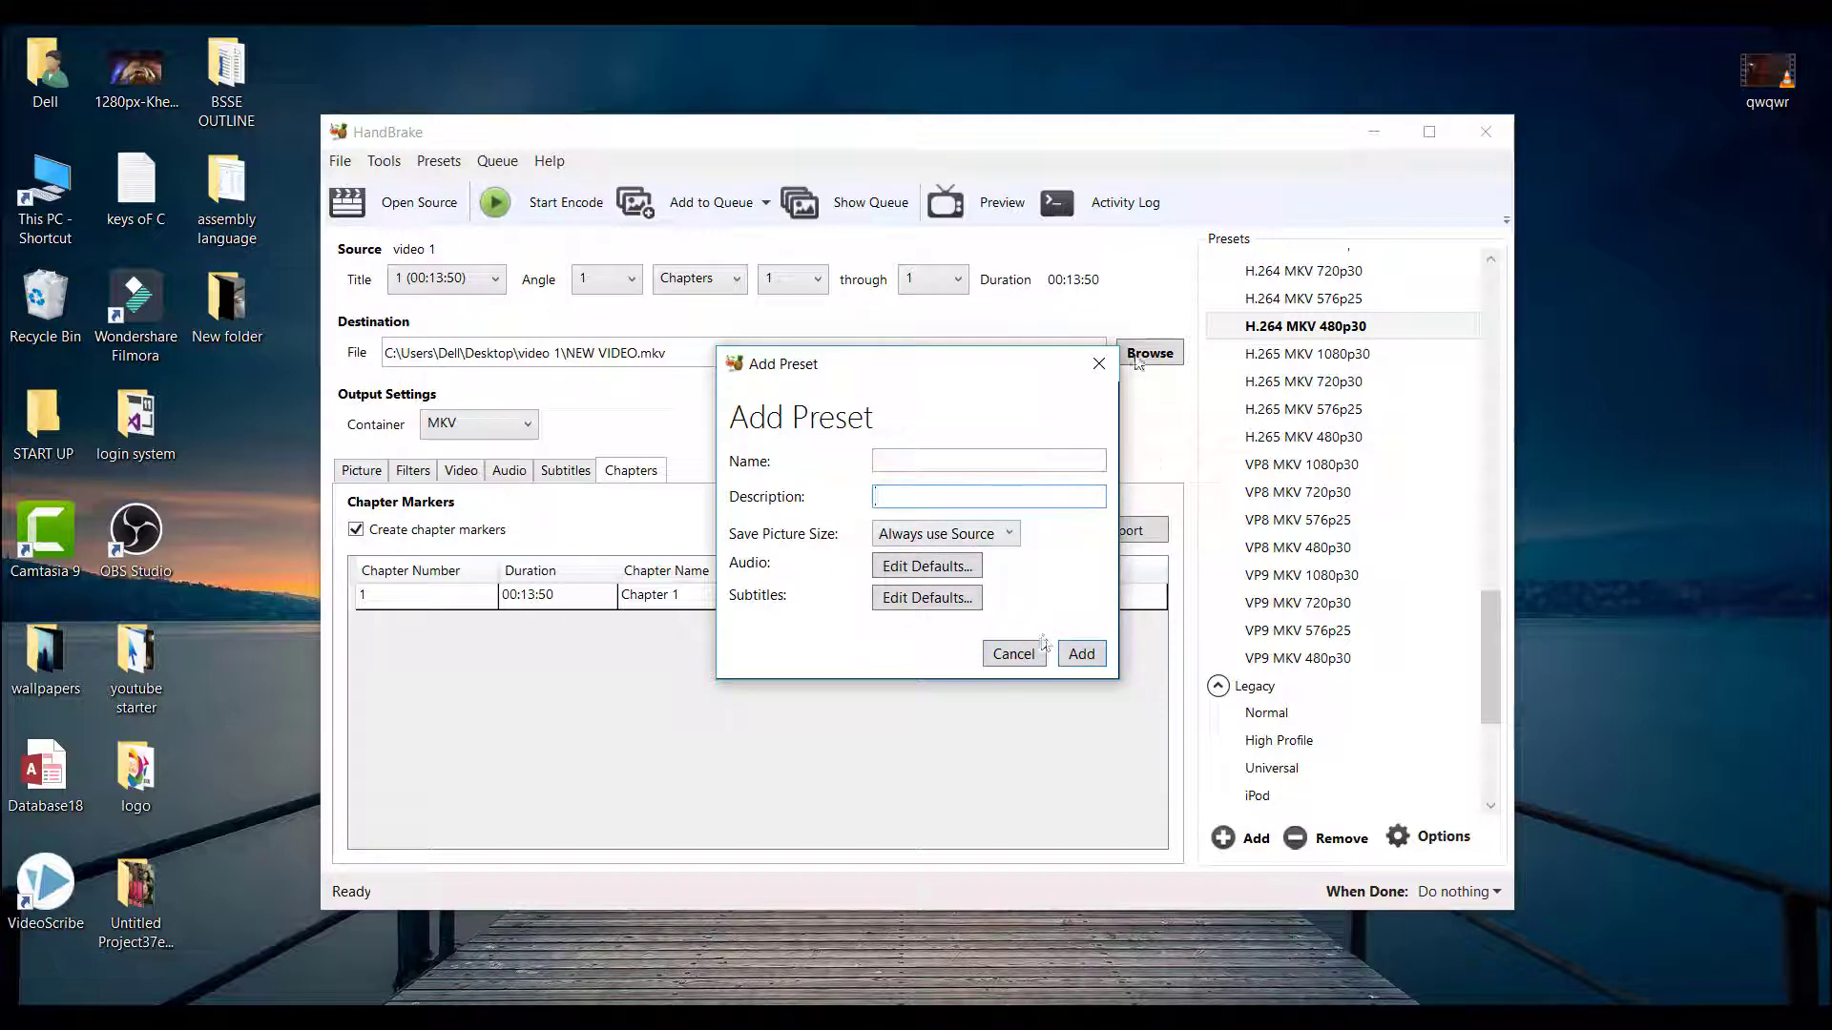
pyautogui.click(1104, 361)
pyautogui.scroll(-4, 1301, 654)
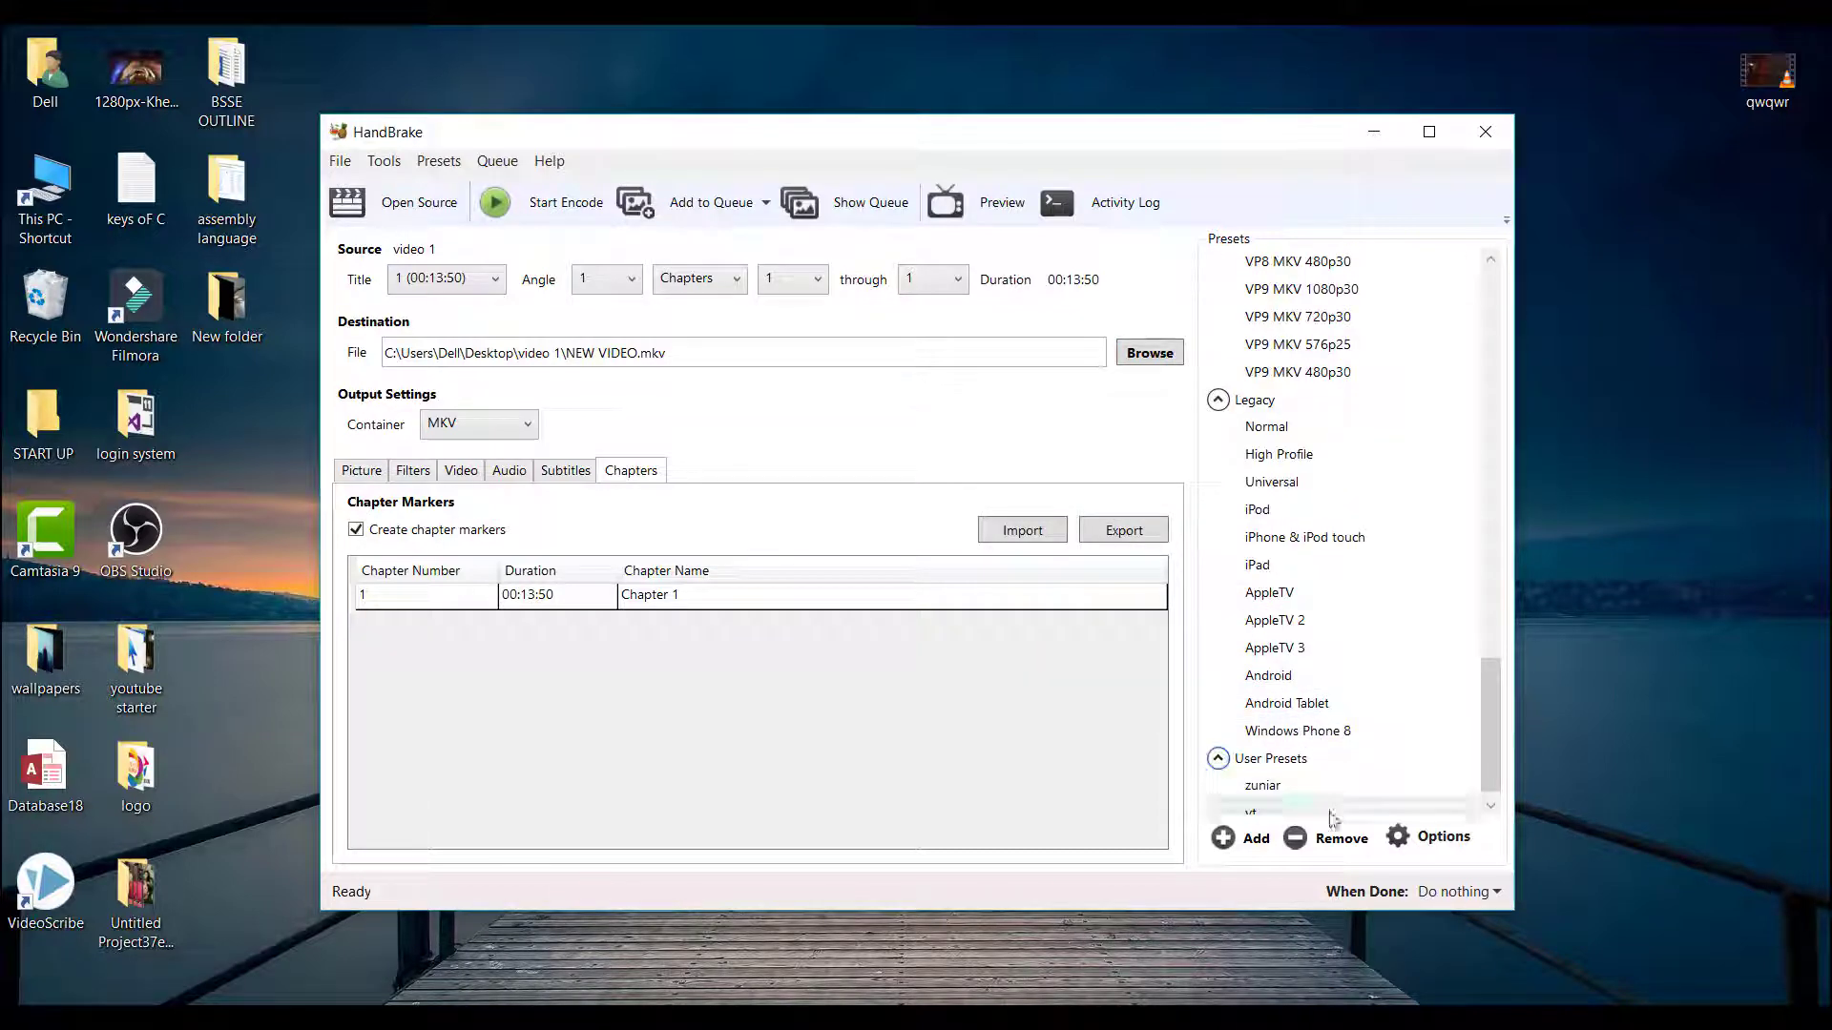
pyautogui.click(1279, 809)
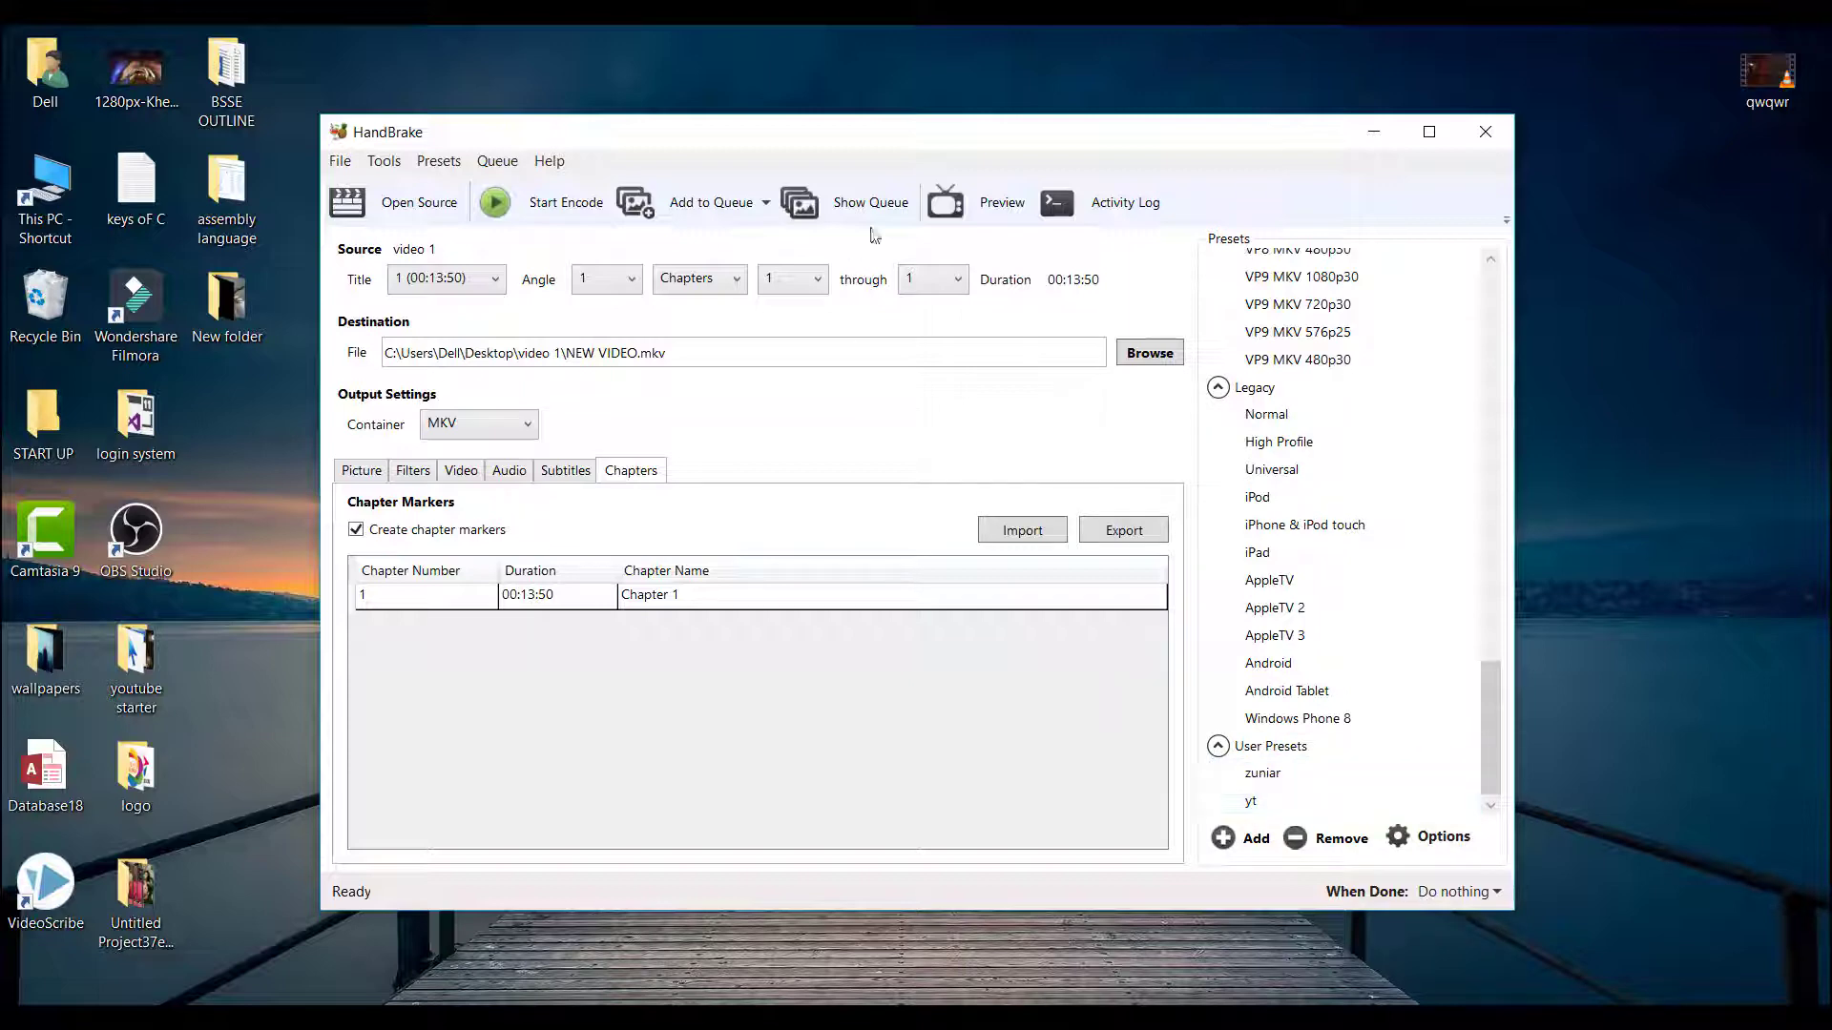
# Start encoding video 1 with the chosen settings
pyautogui.click(566, 204)
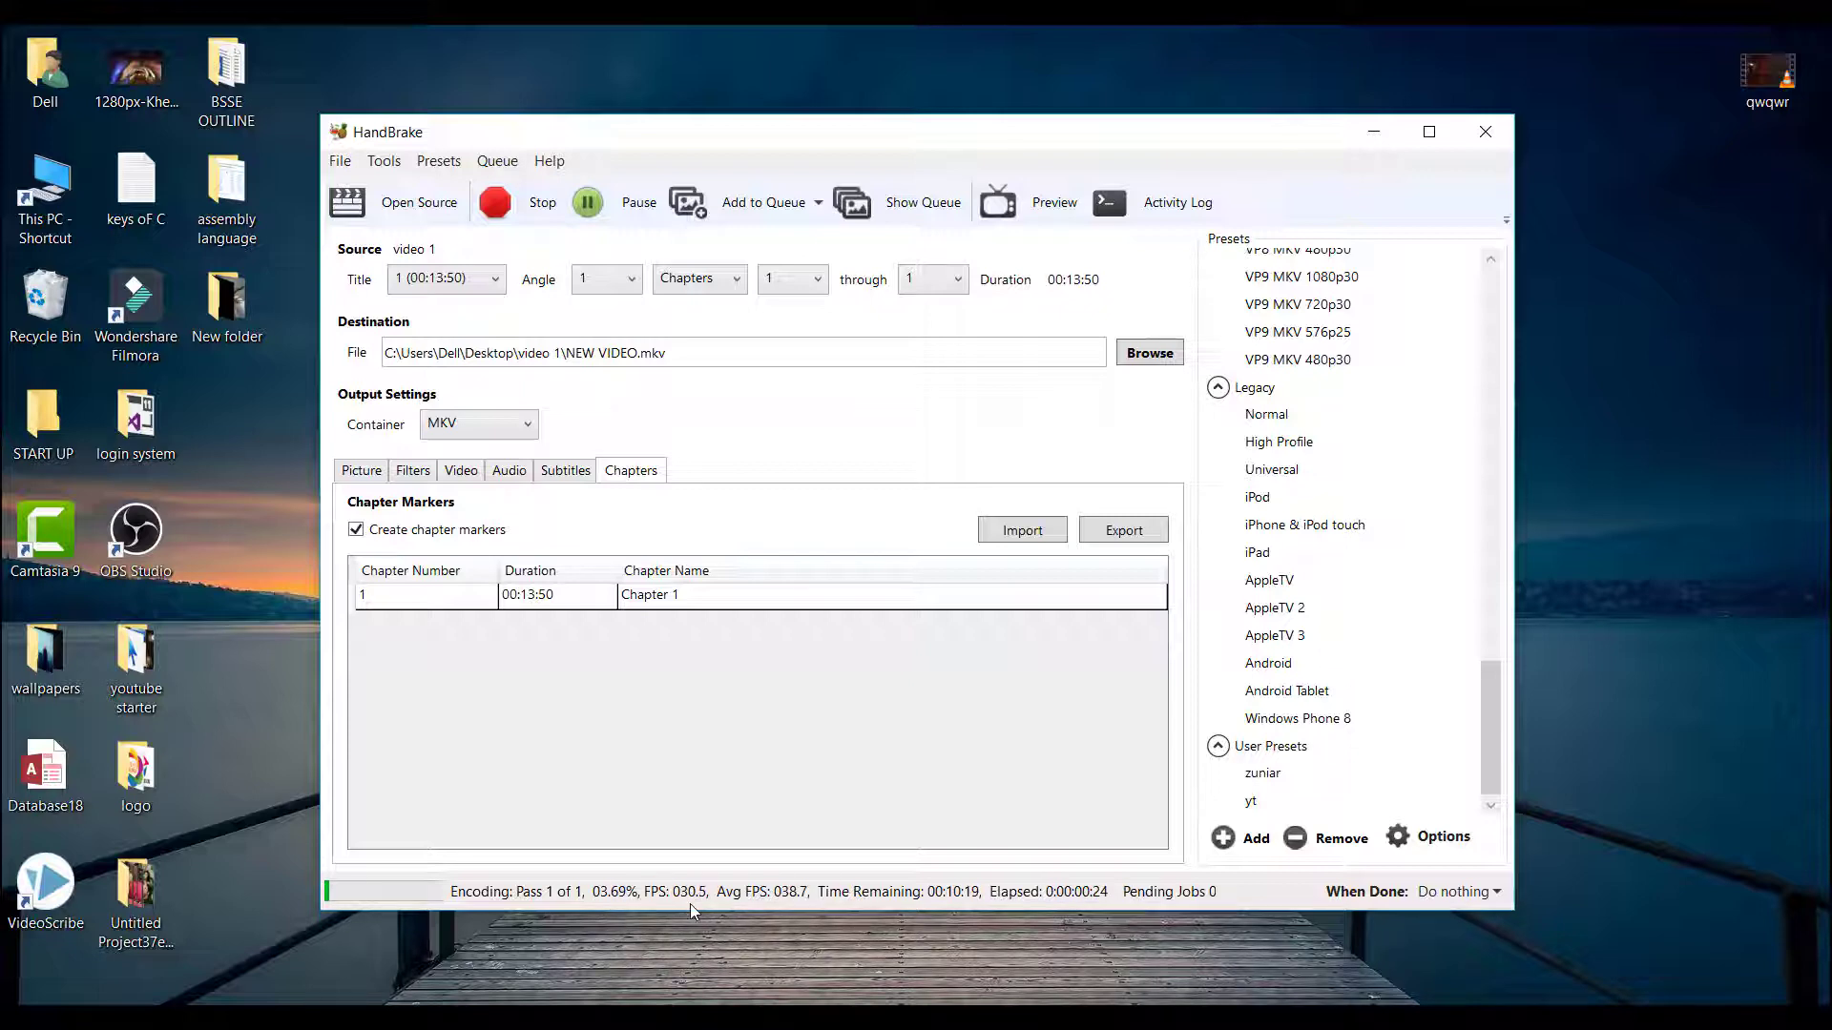
pyautogui.press('super+d')
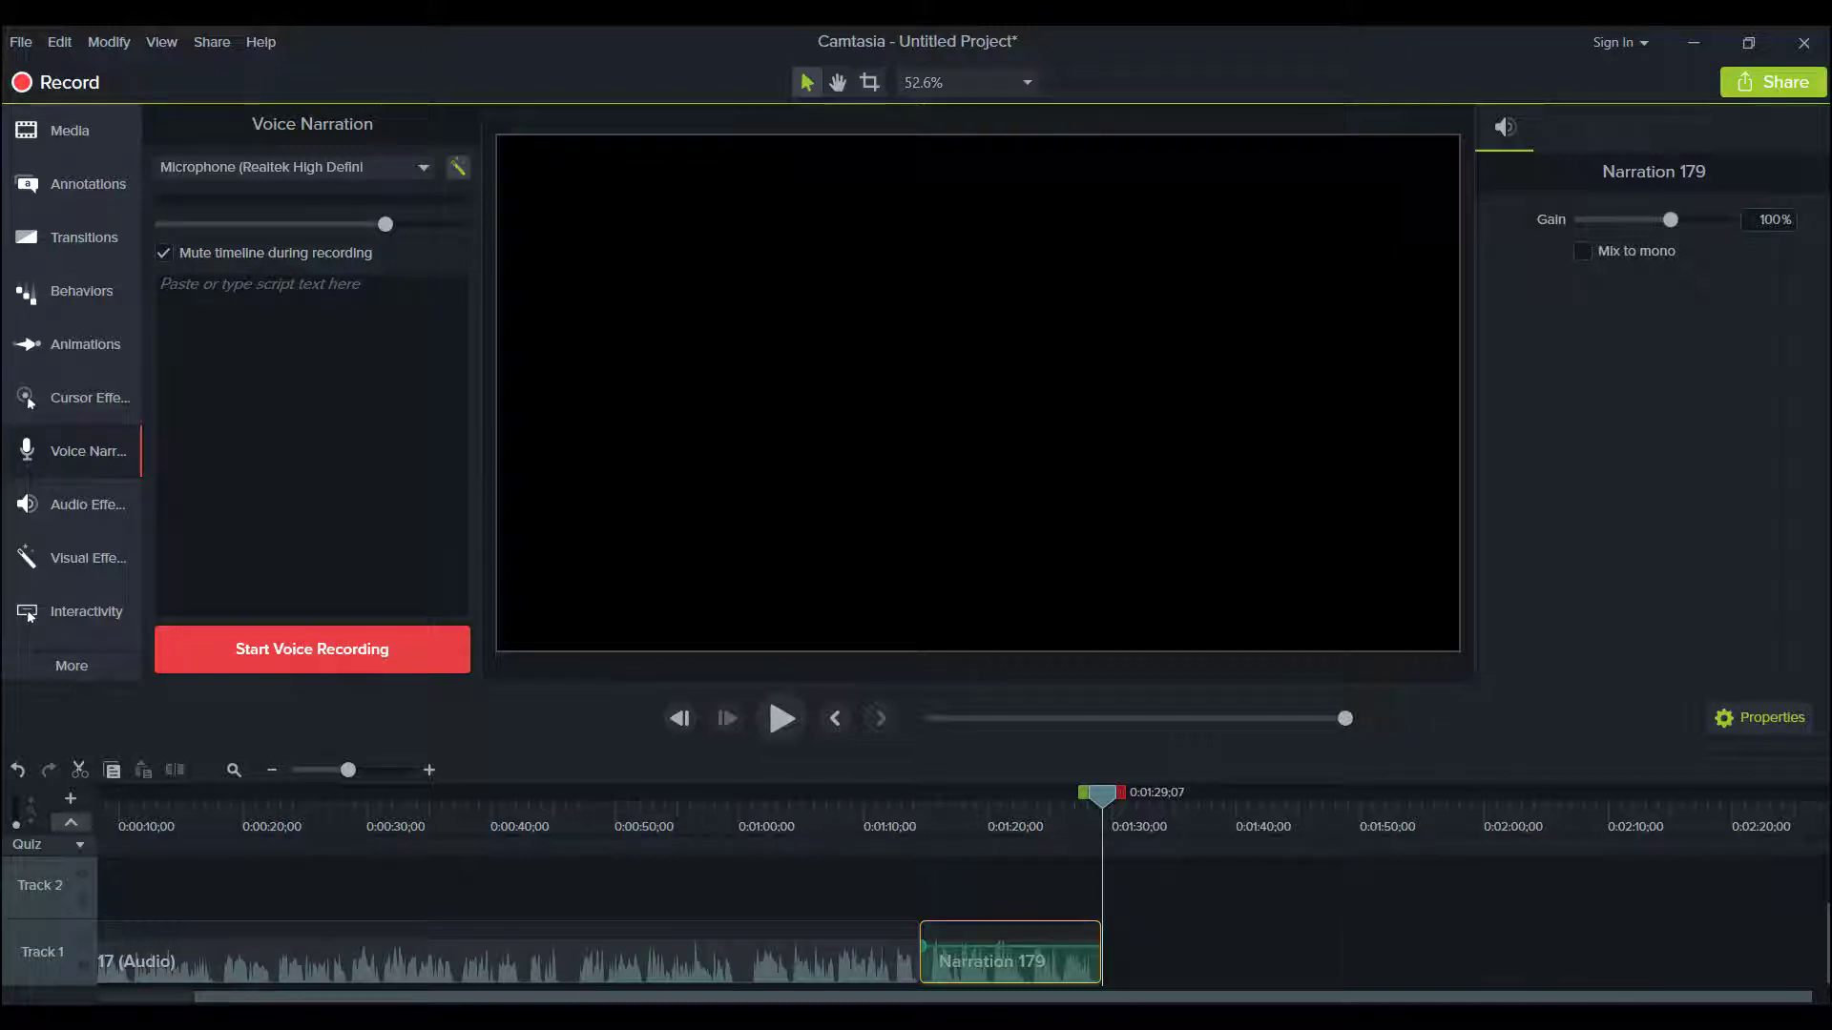
pyautogui.click(1260, 1017)
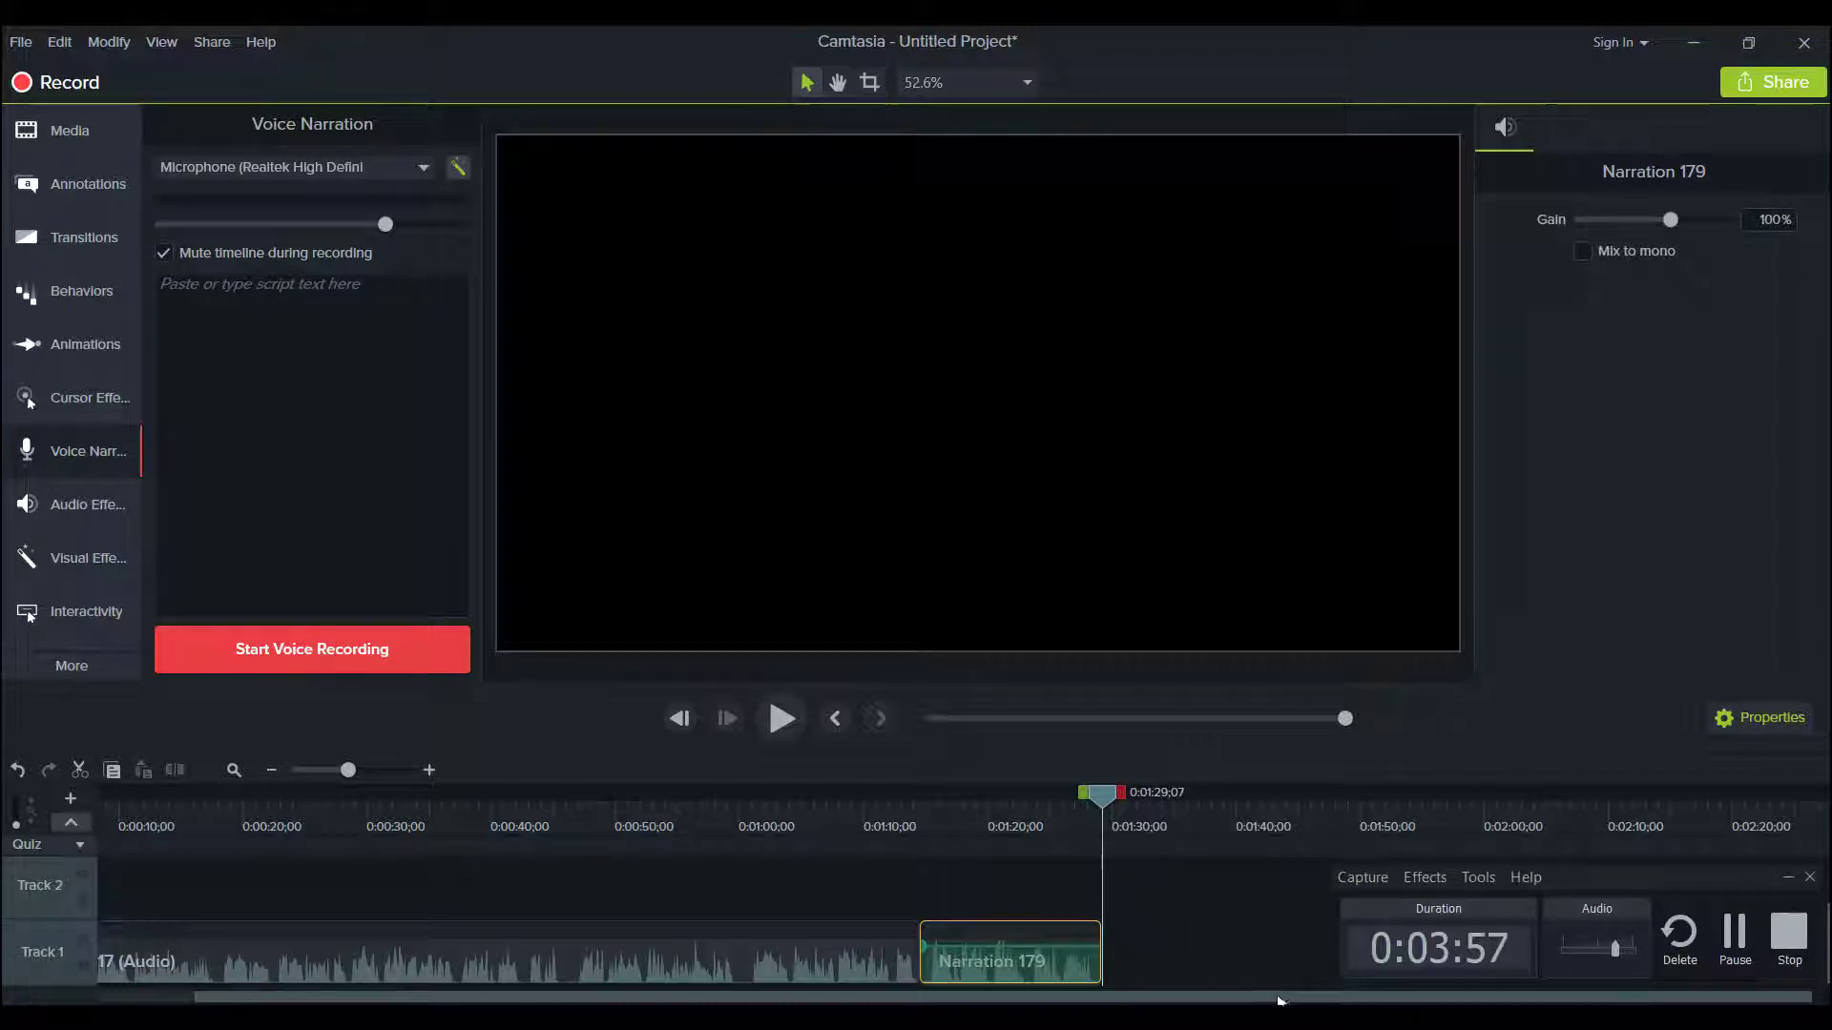
pyautogui.click(1735, 959)
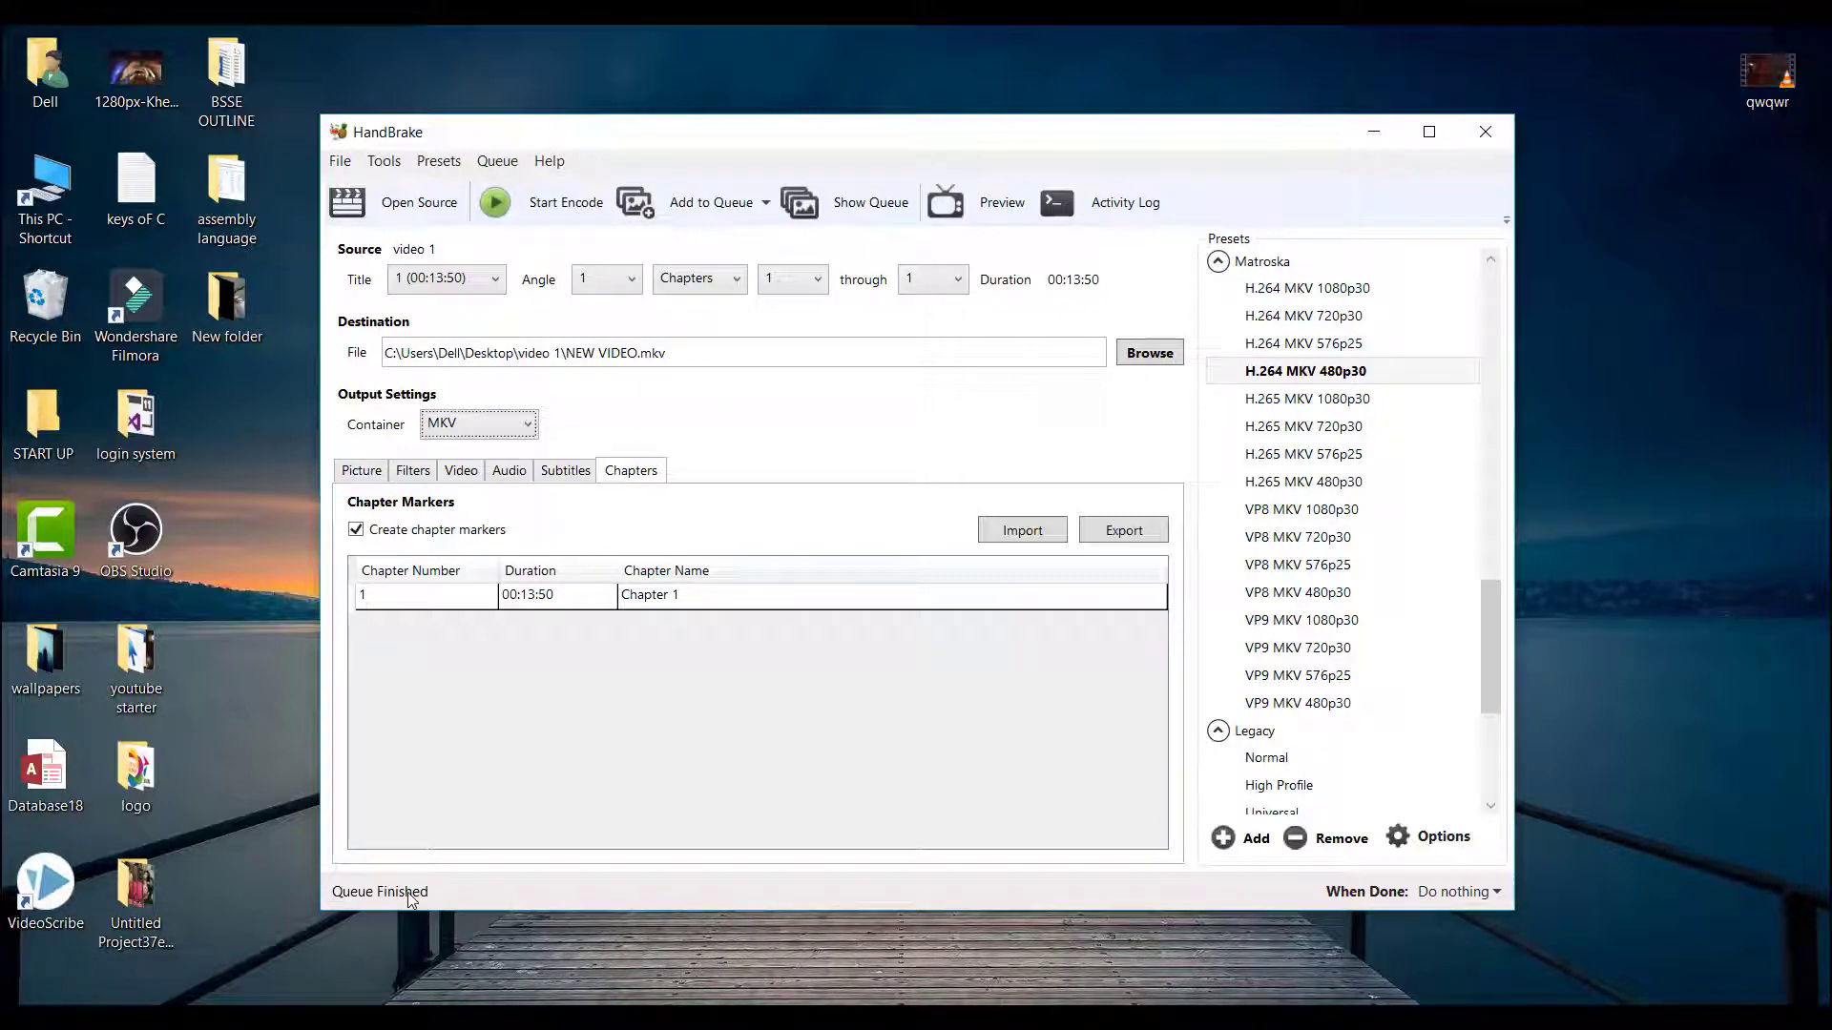
# Close HandBrake and open the video 1 folder from the desktop in a maximized window
pyautogui.click(1485, 132)
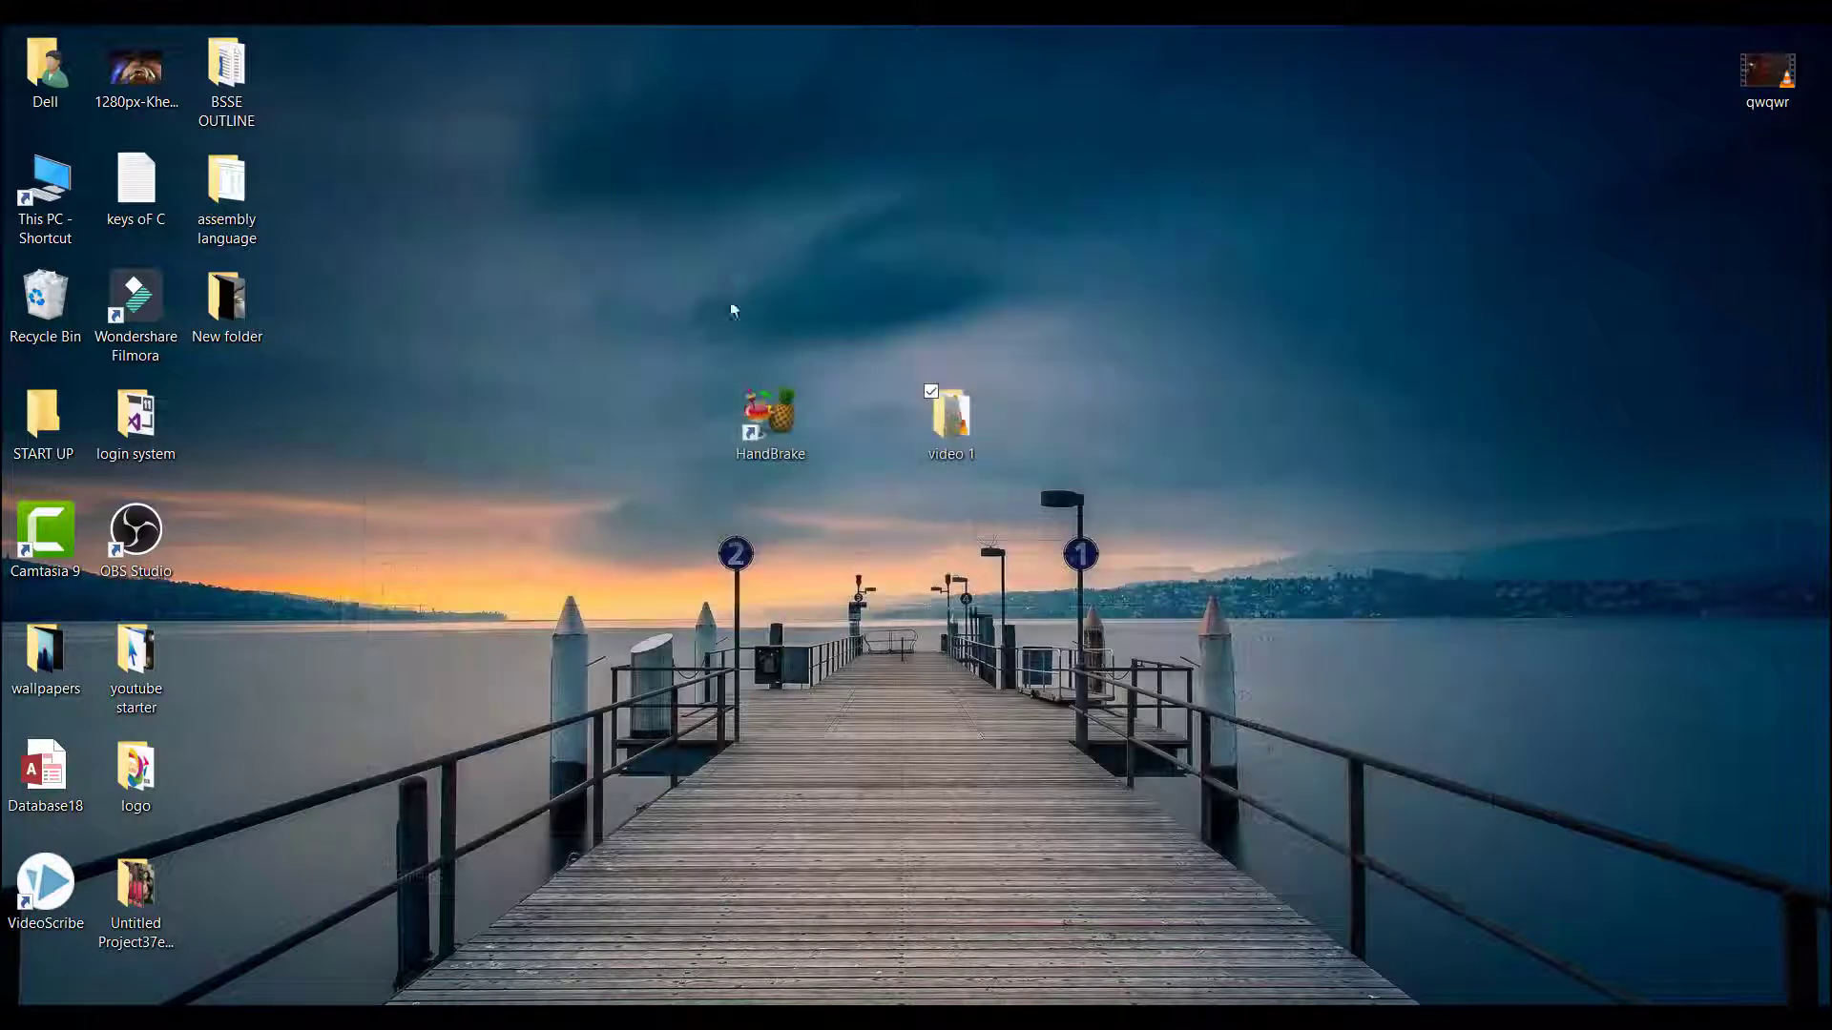
pyautogui.doubleClick(992, 425)
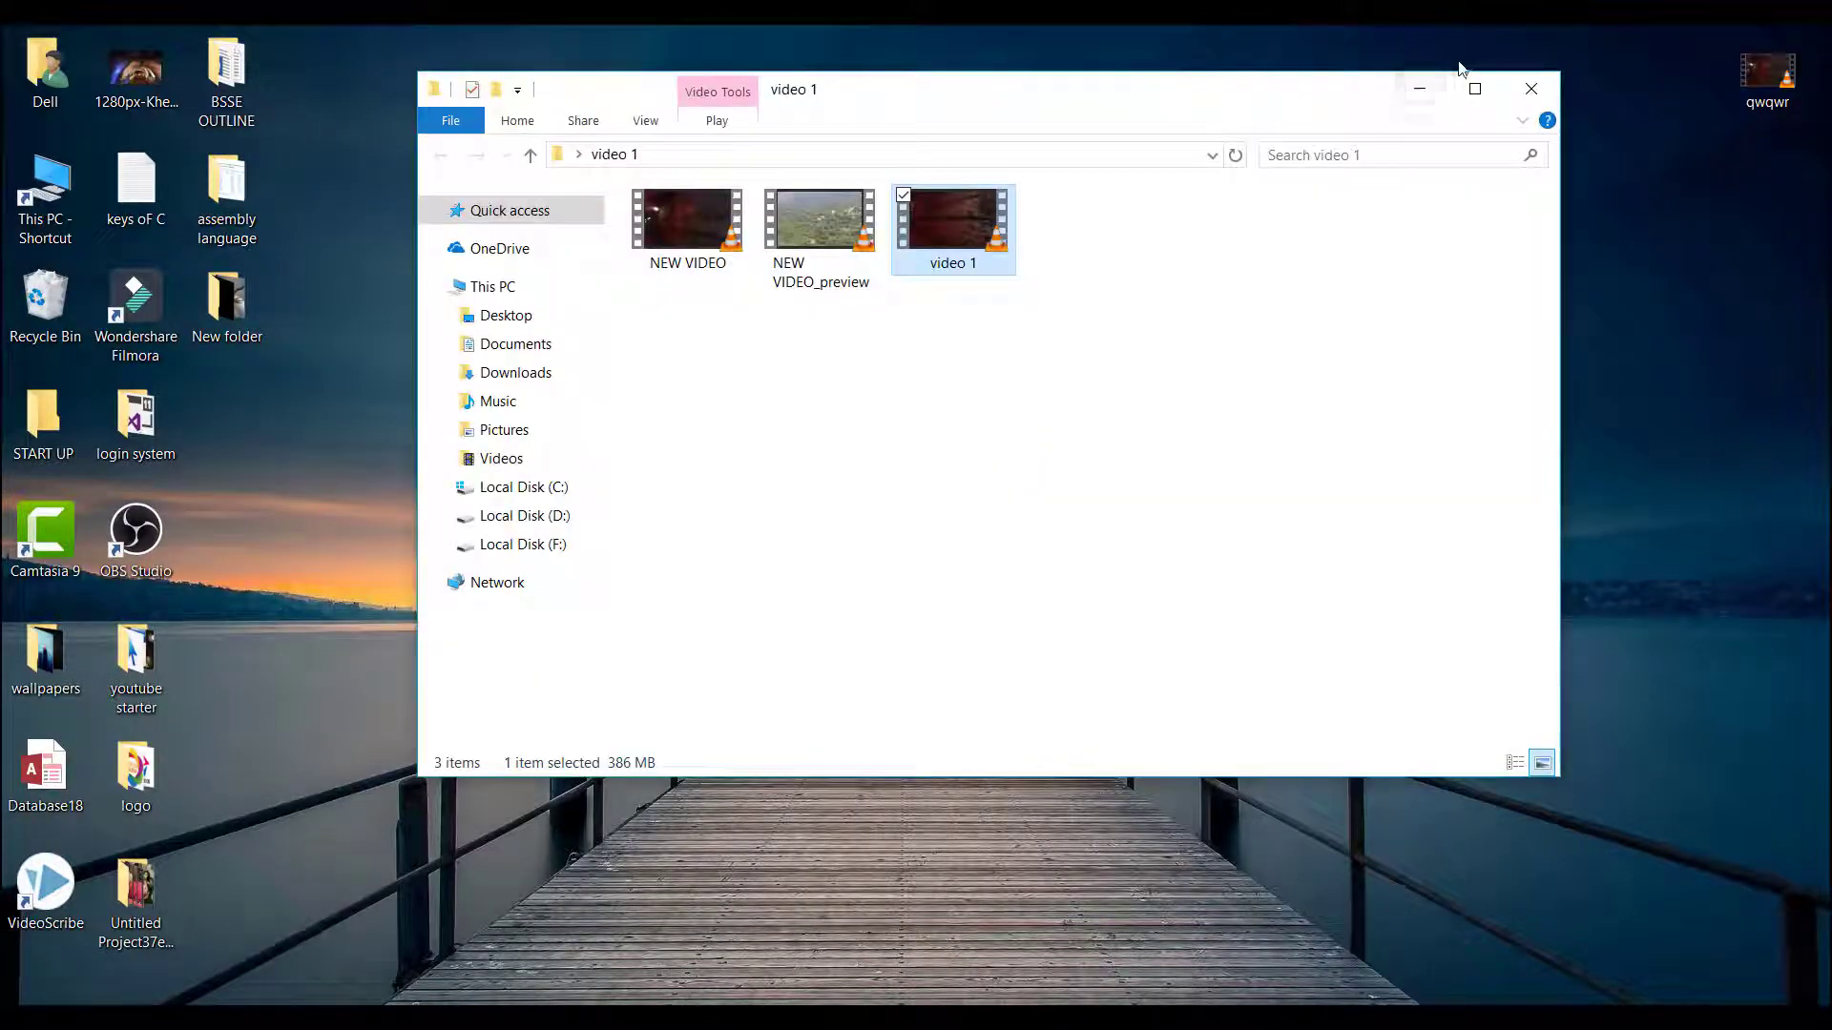
pyautogui.click(1476, 87)
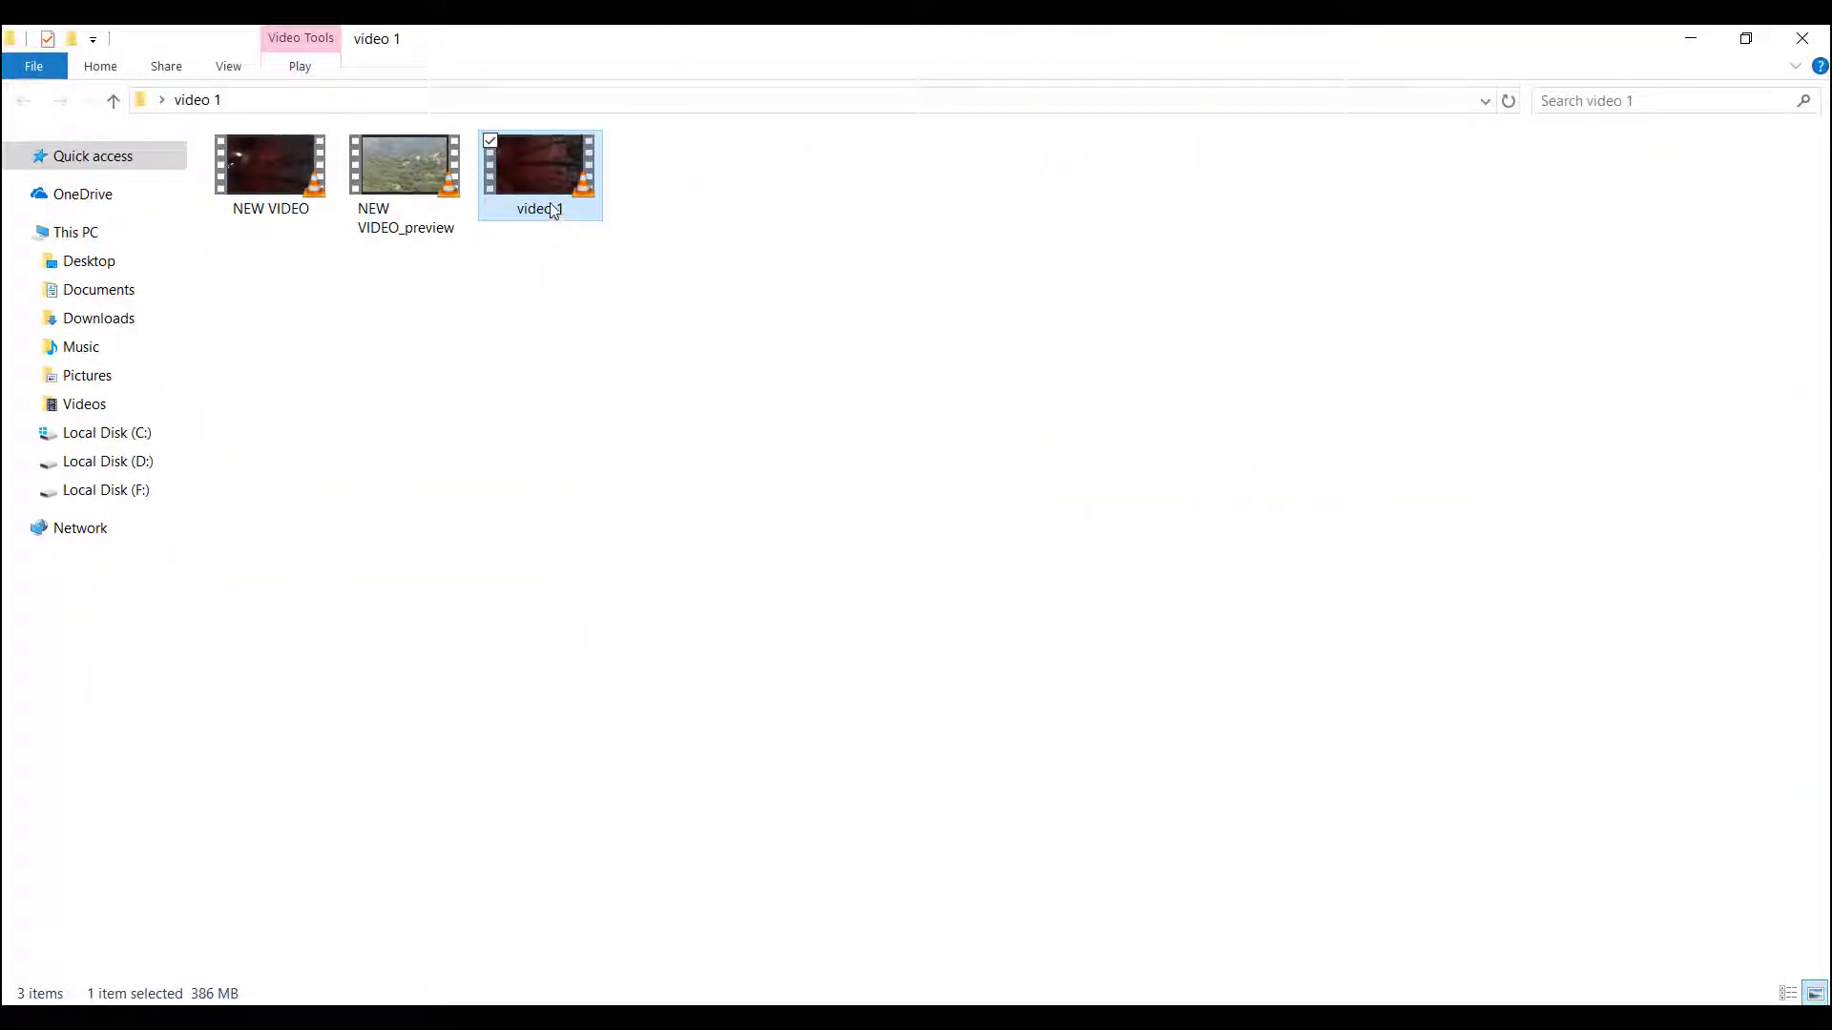
# Play the NEW VIDEO_preview clip in VLC and close the player
pyautogui.doubleClick(399, 212)
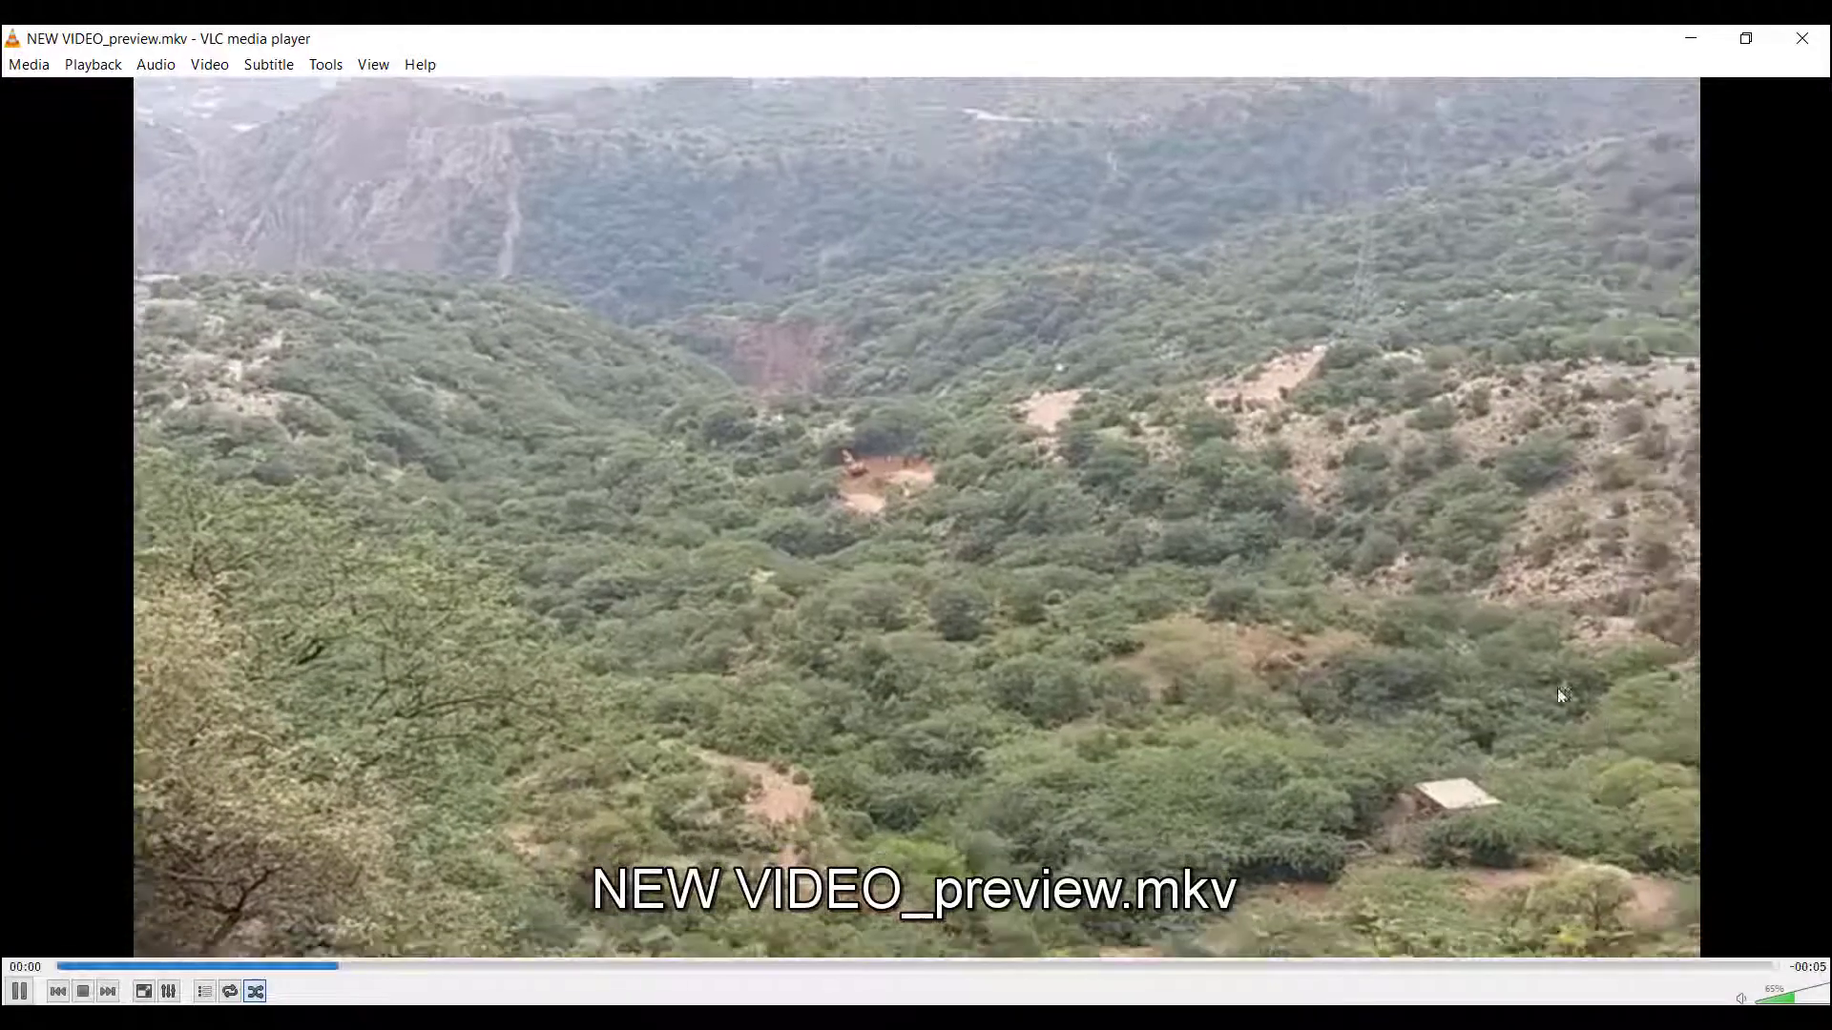
pyautogui.click(1803, 38)
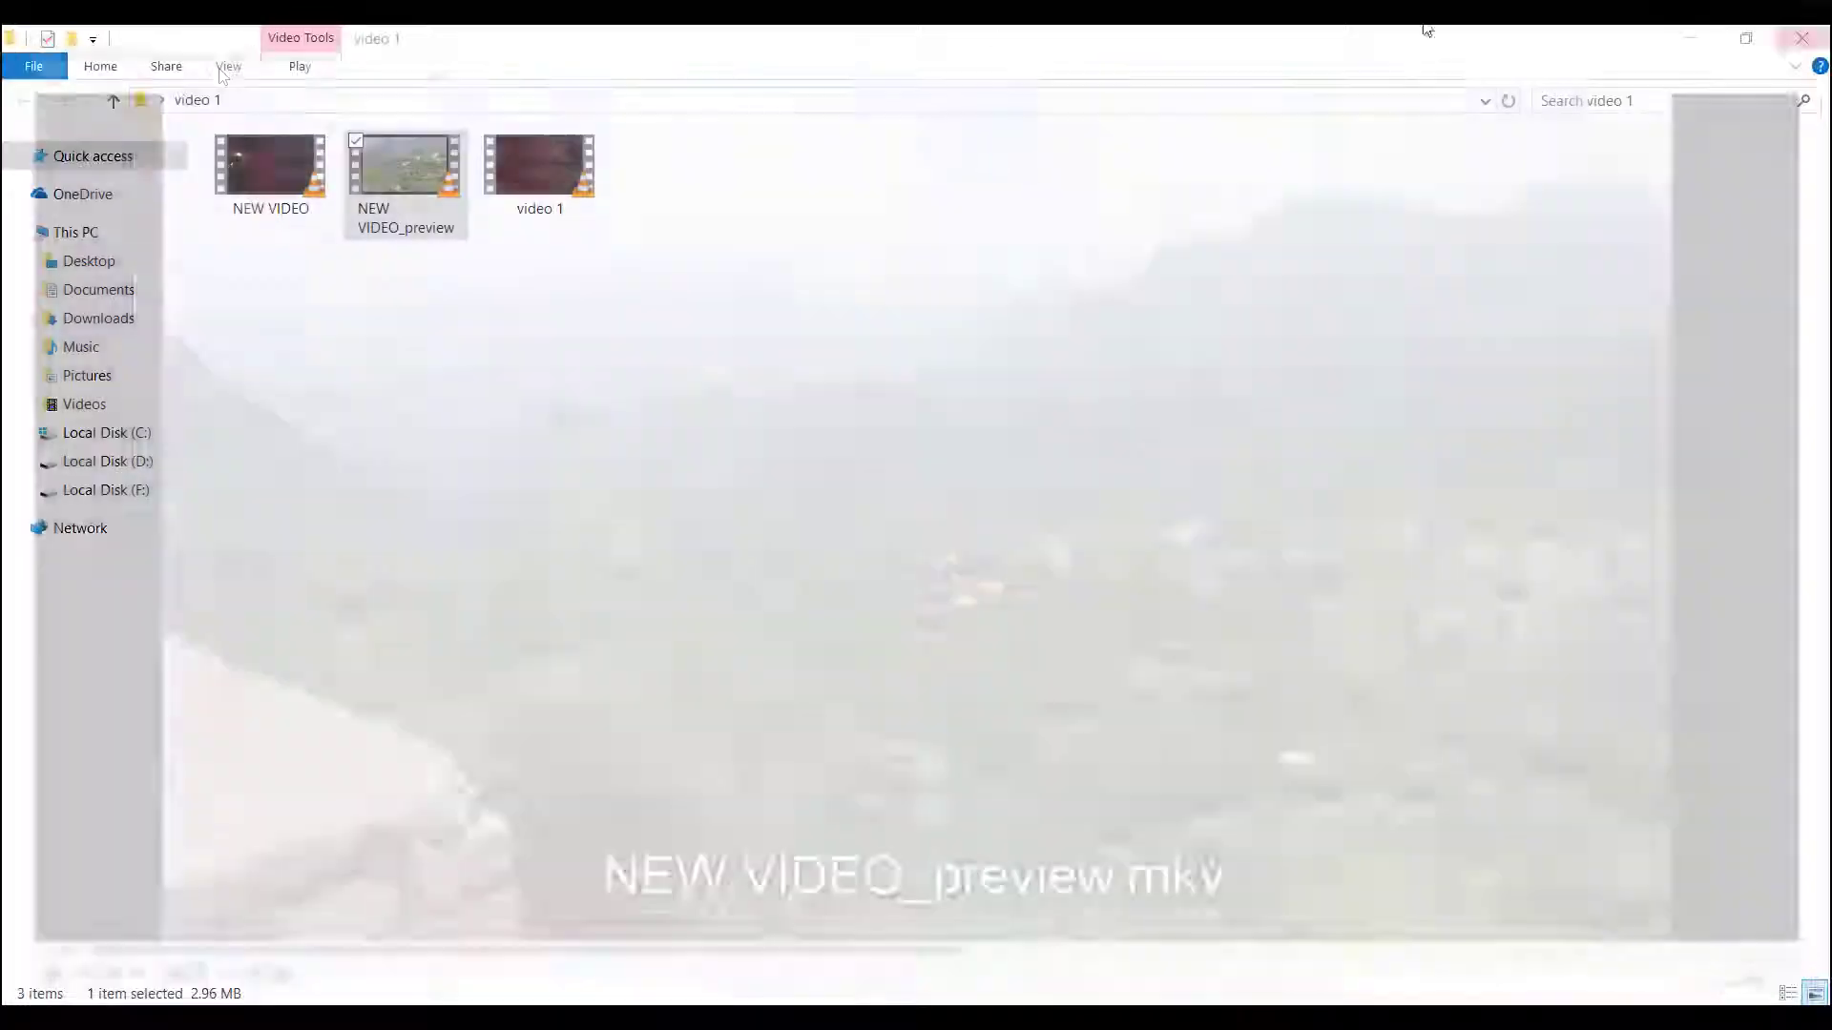
# Play the original video 1 in VLC, skip forward through it up to about 10:30 to judge its quality, and close the player
pyautogui.doubleClick(593, 187)
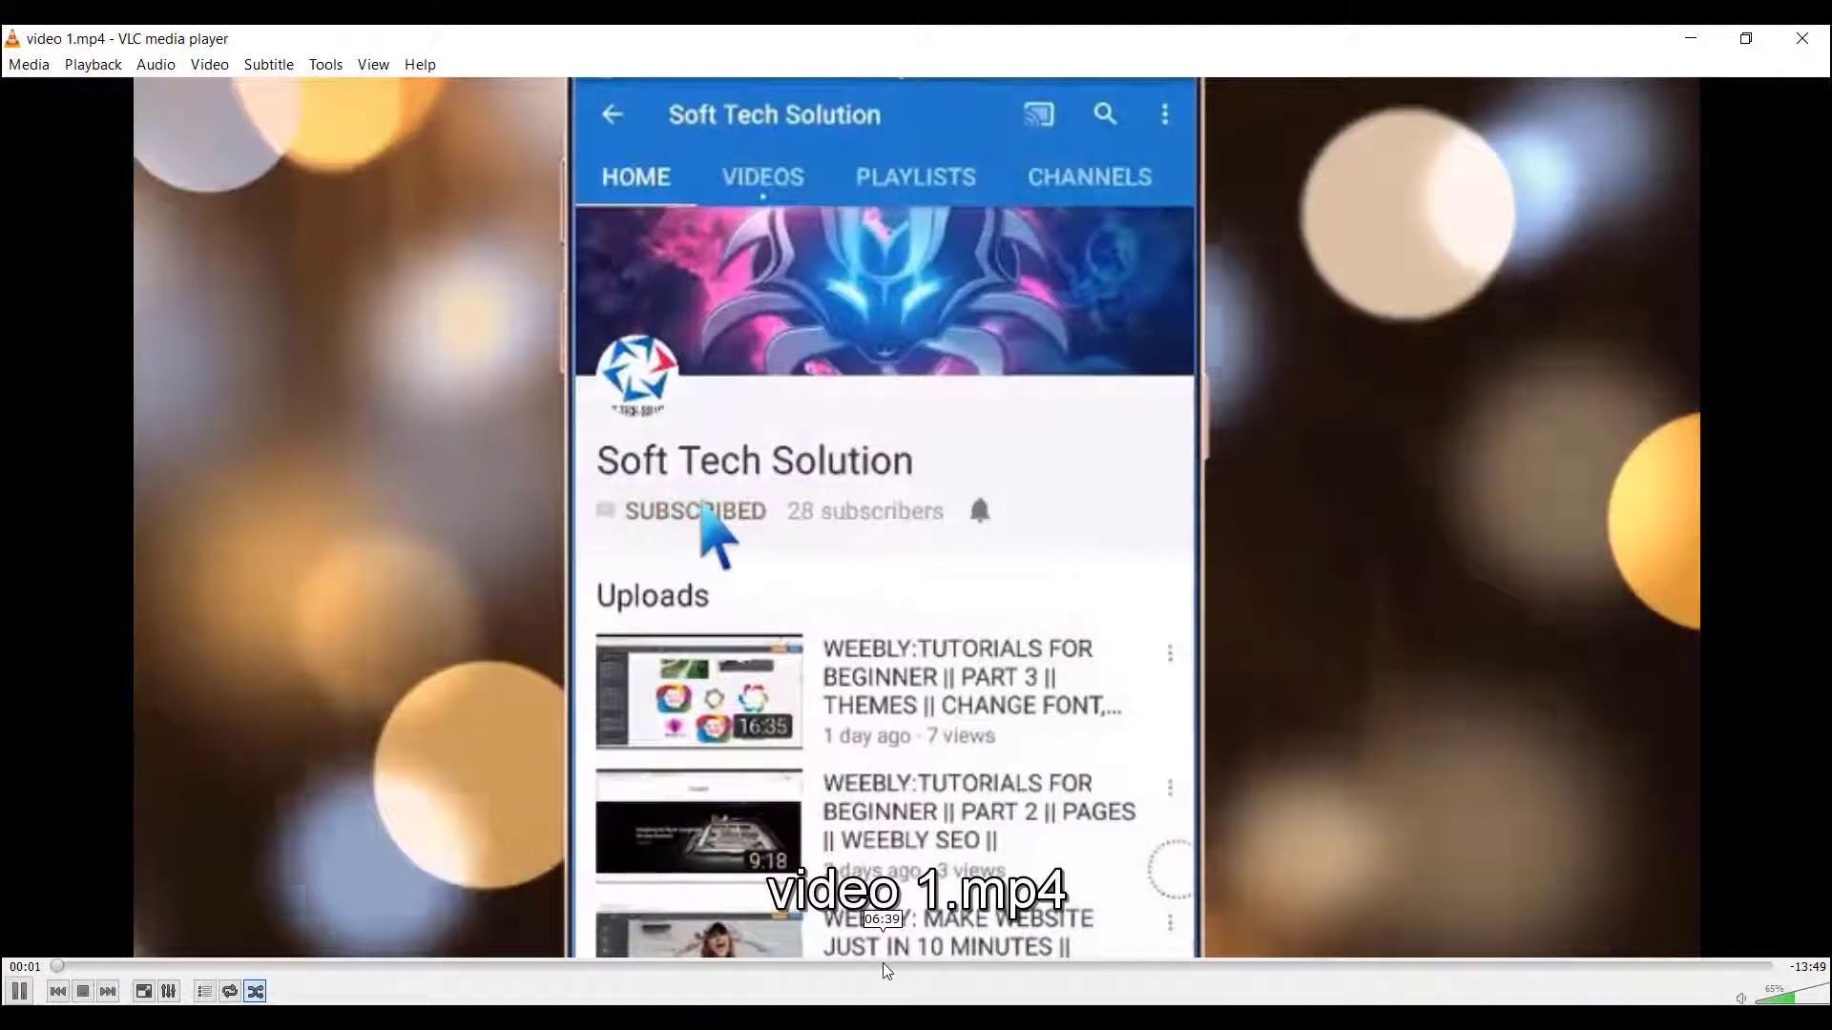
pyautogui.click(884, 966)
pyautogui.click(942, 968)
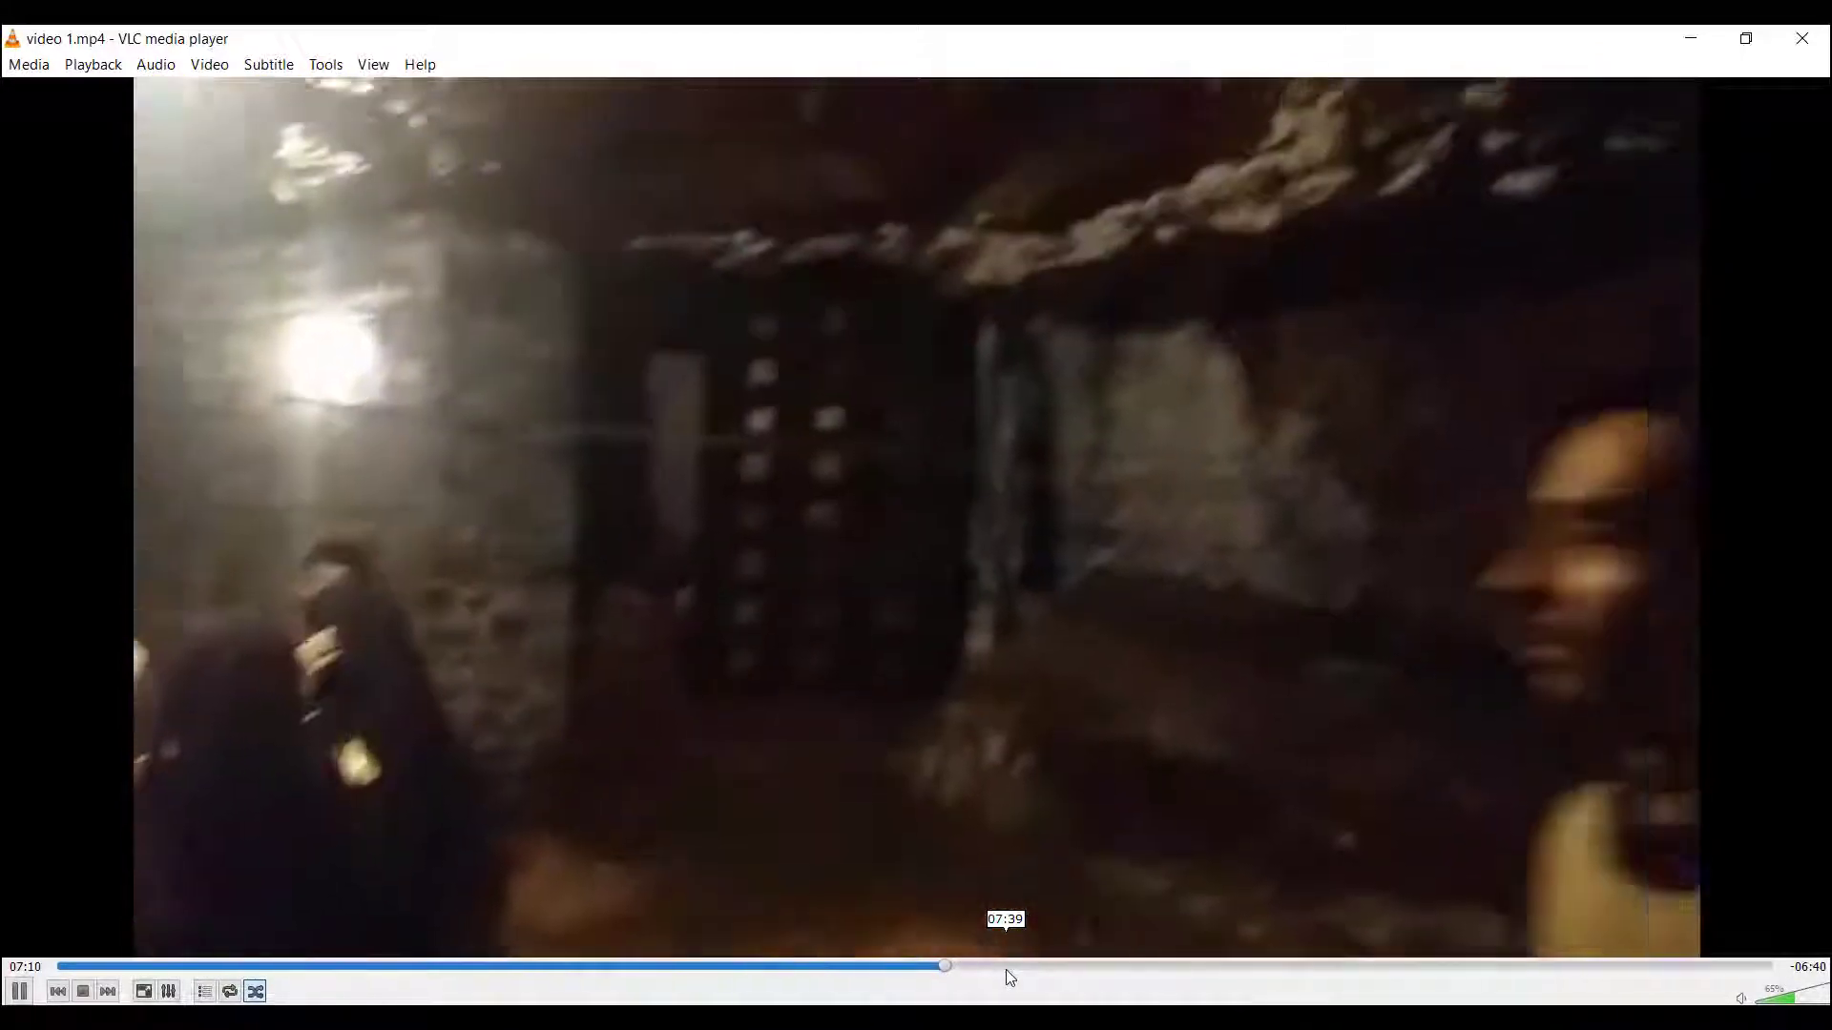
pyautogui.click(1006, 969)
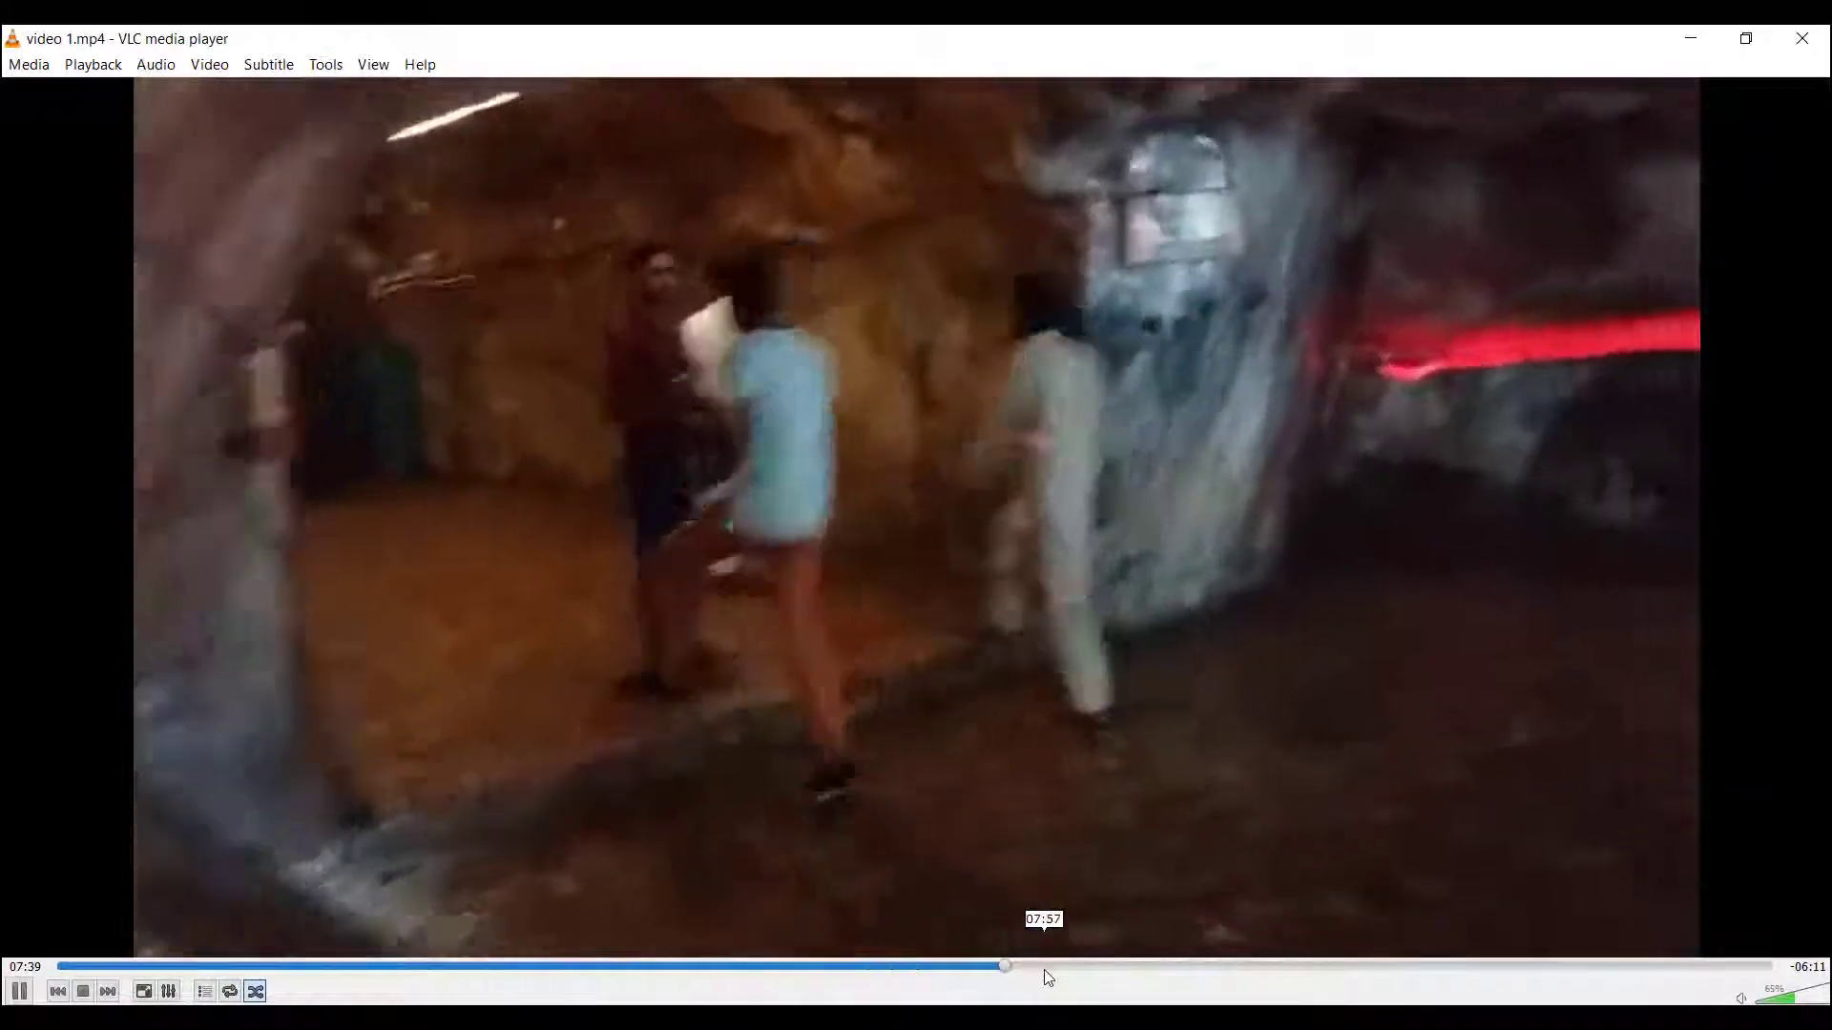
pyautogui.click(1089, 968)
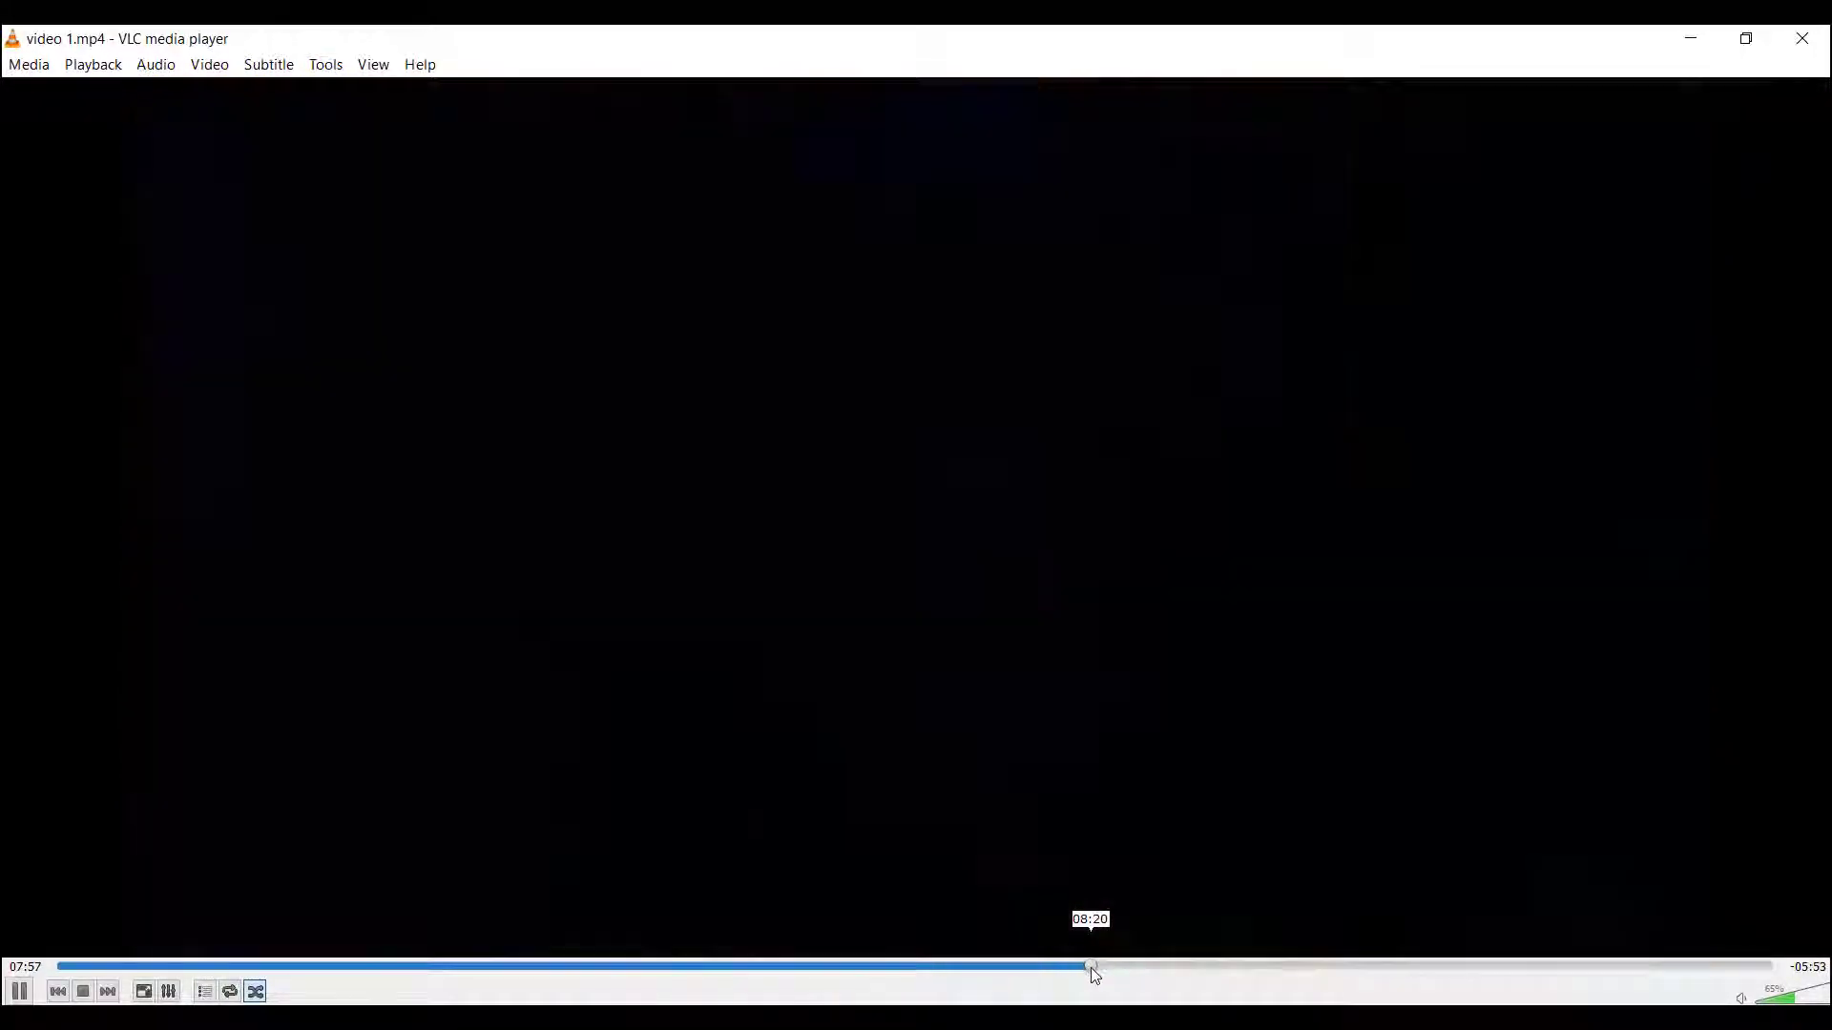
pyautogui.click(1144, 967)
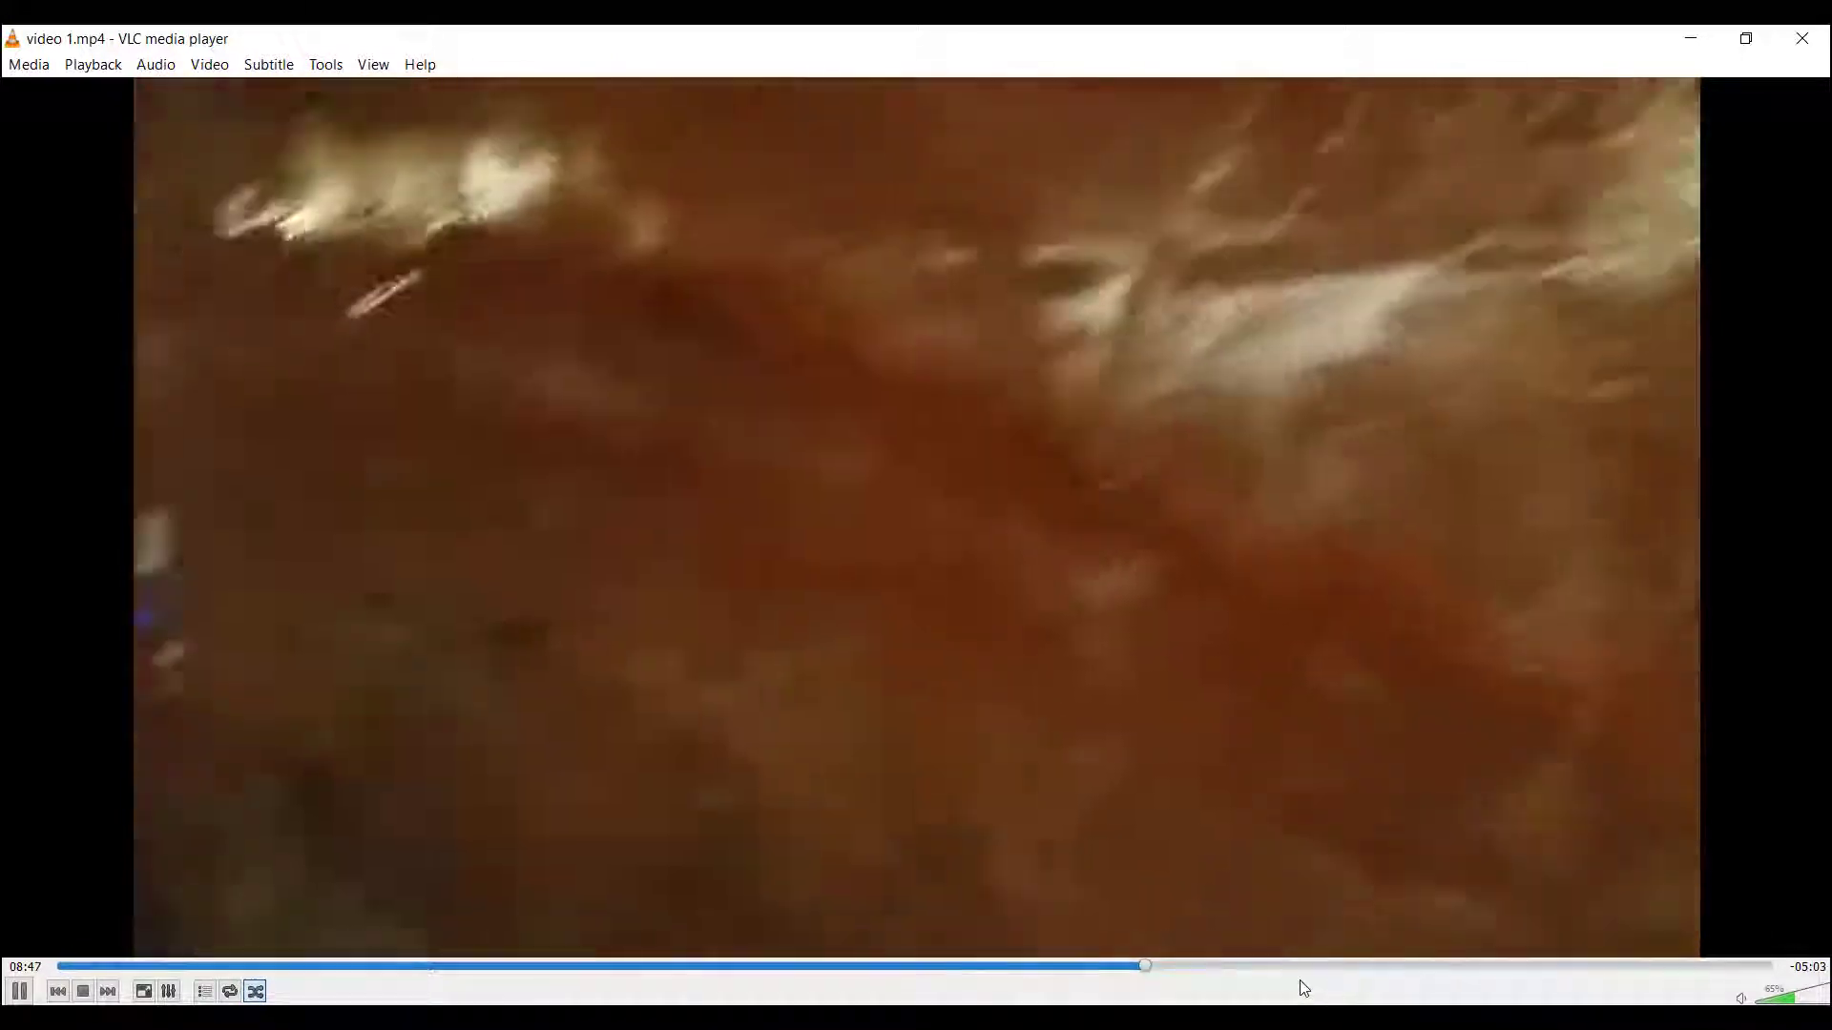
pyautogui.click(1356, 969)
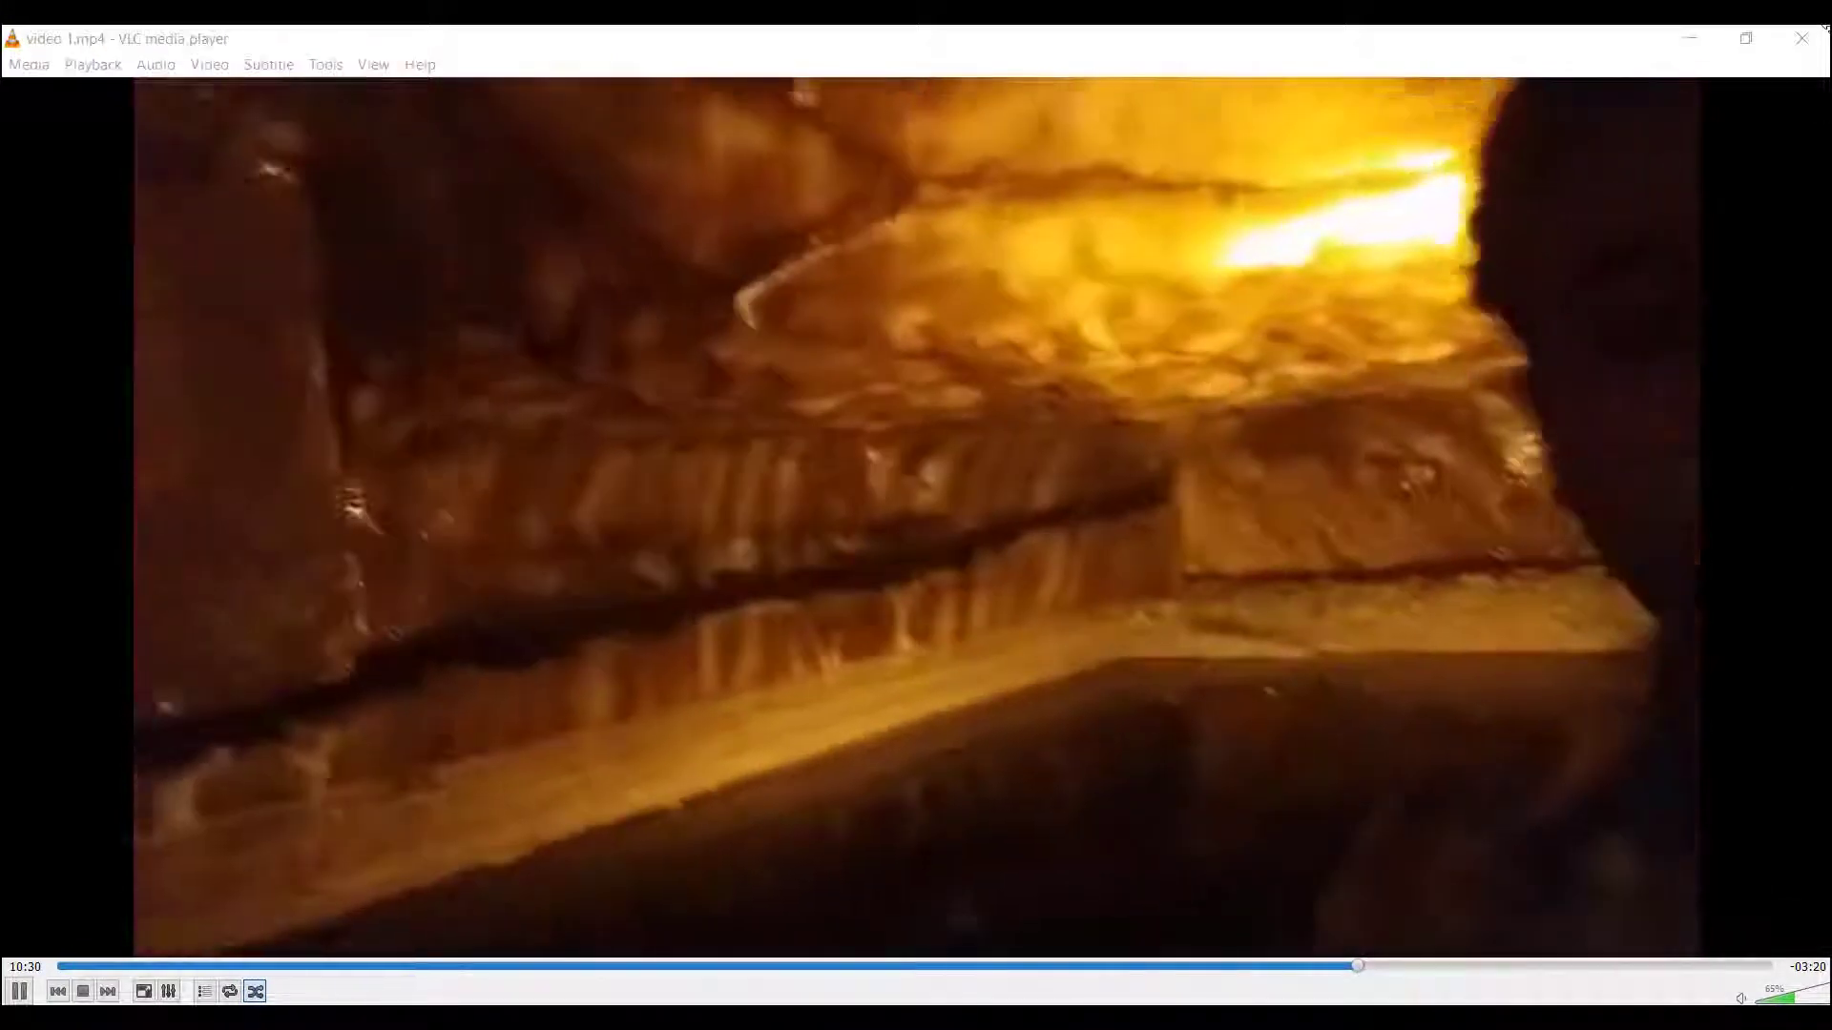
pyautogui.click(1825, 29)
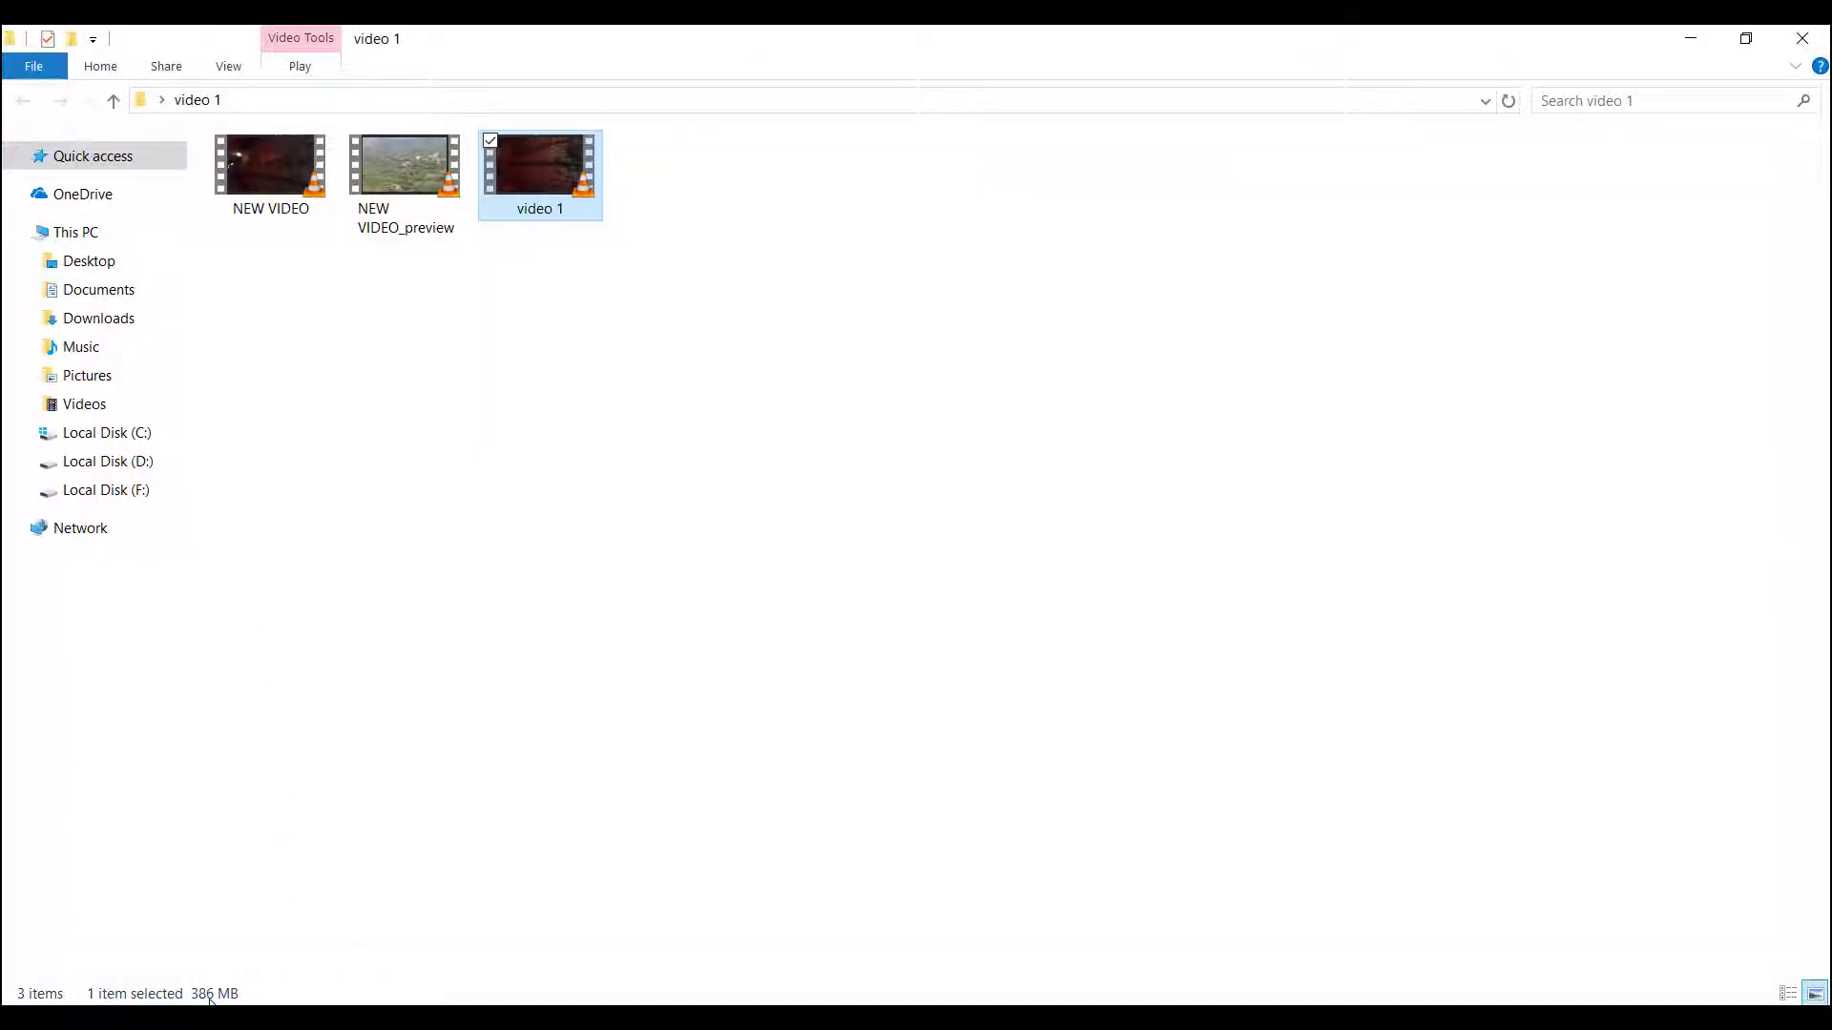
# Check the file size of the compressed NEW VIDEO file and minimize the folder window
pyautogui.click(263, 200)
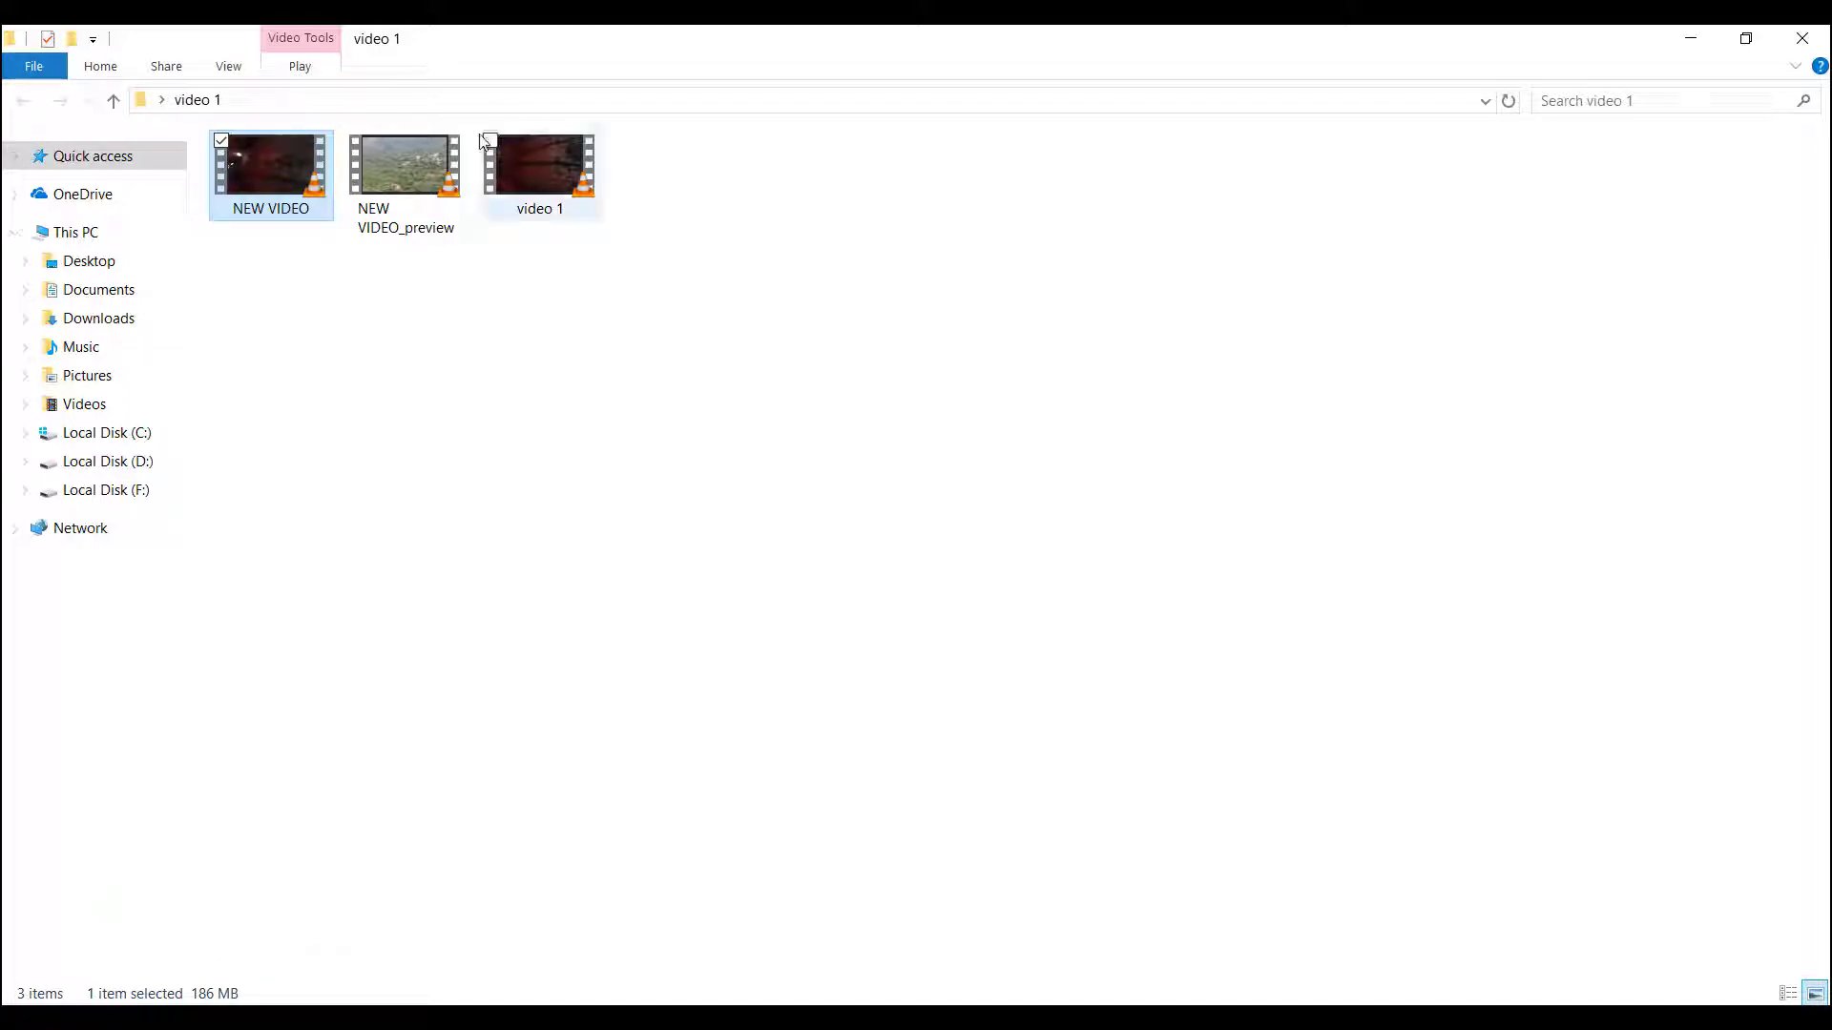
pyautogui.click(1672, 33)
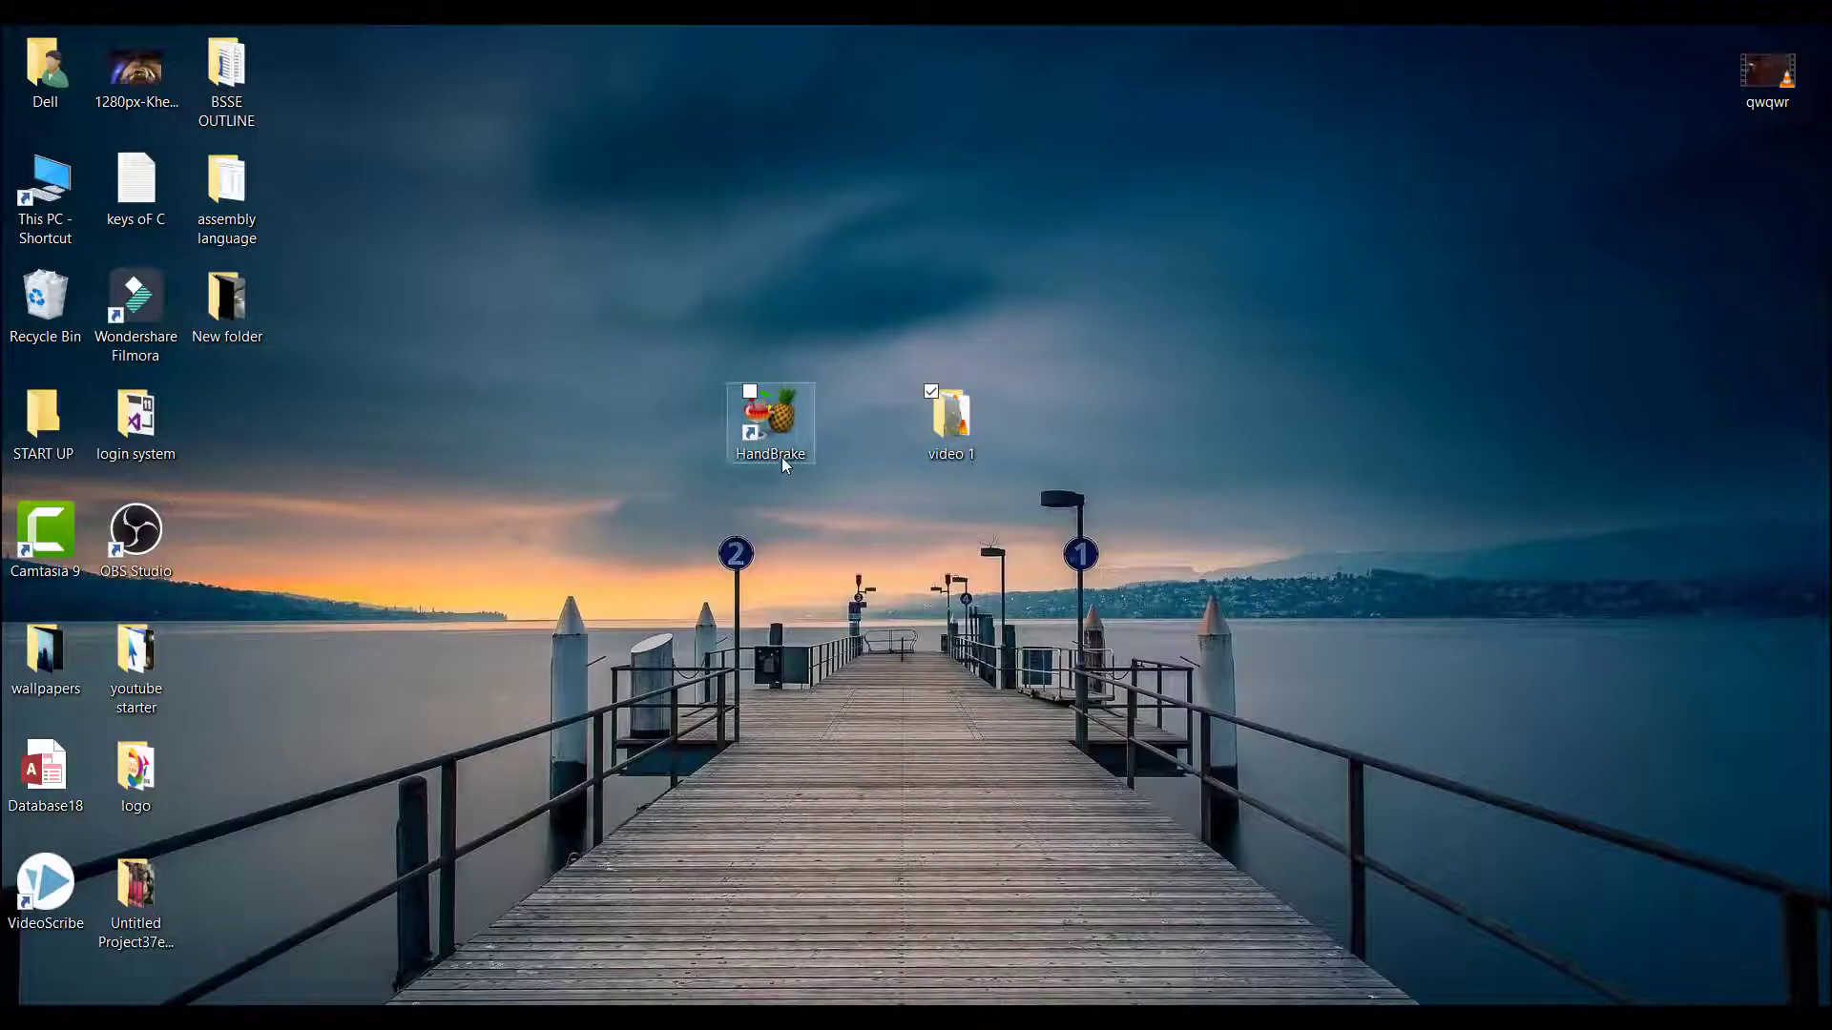
# Reopen the video 1 folder maximized and play the compressed NEW VIDEO in VLC, skipping to about 6:01
pyautogui.doubleClick(943, 428)
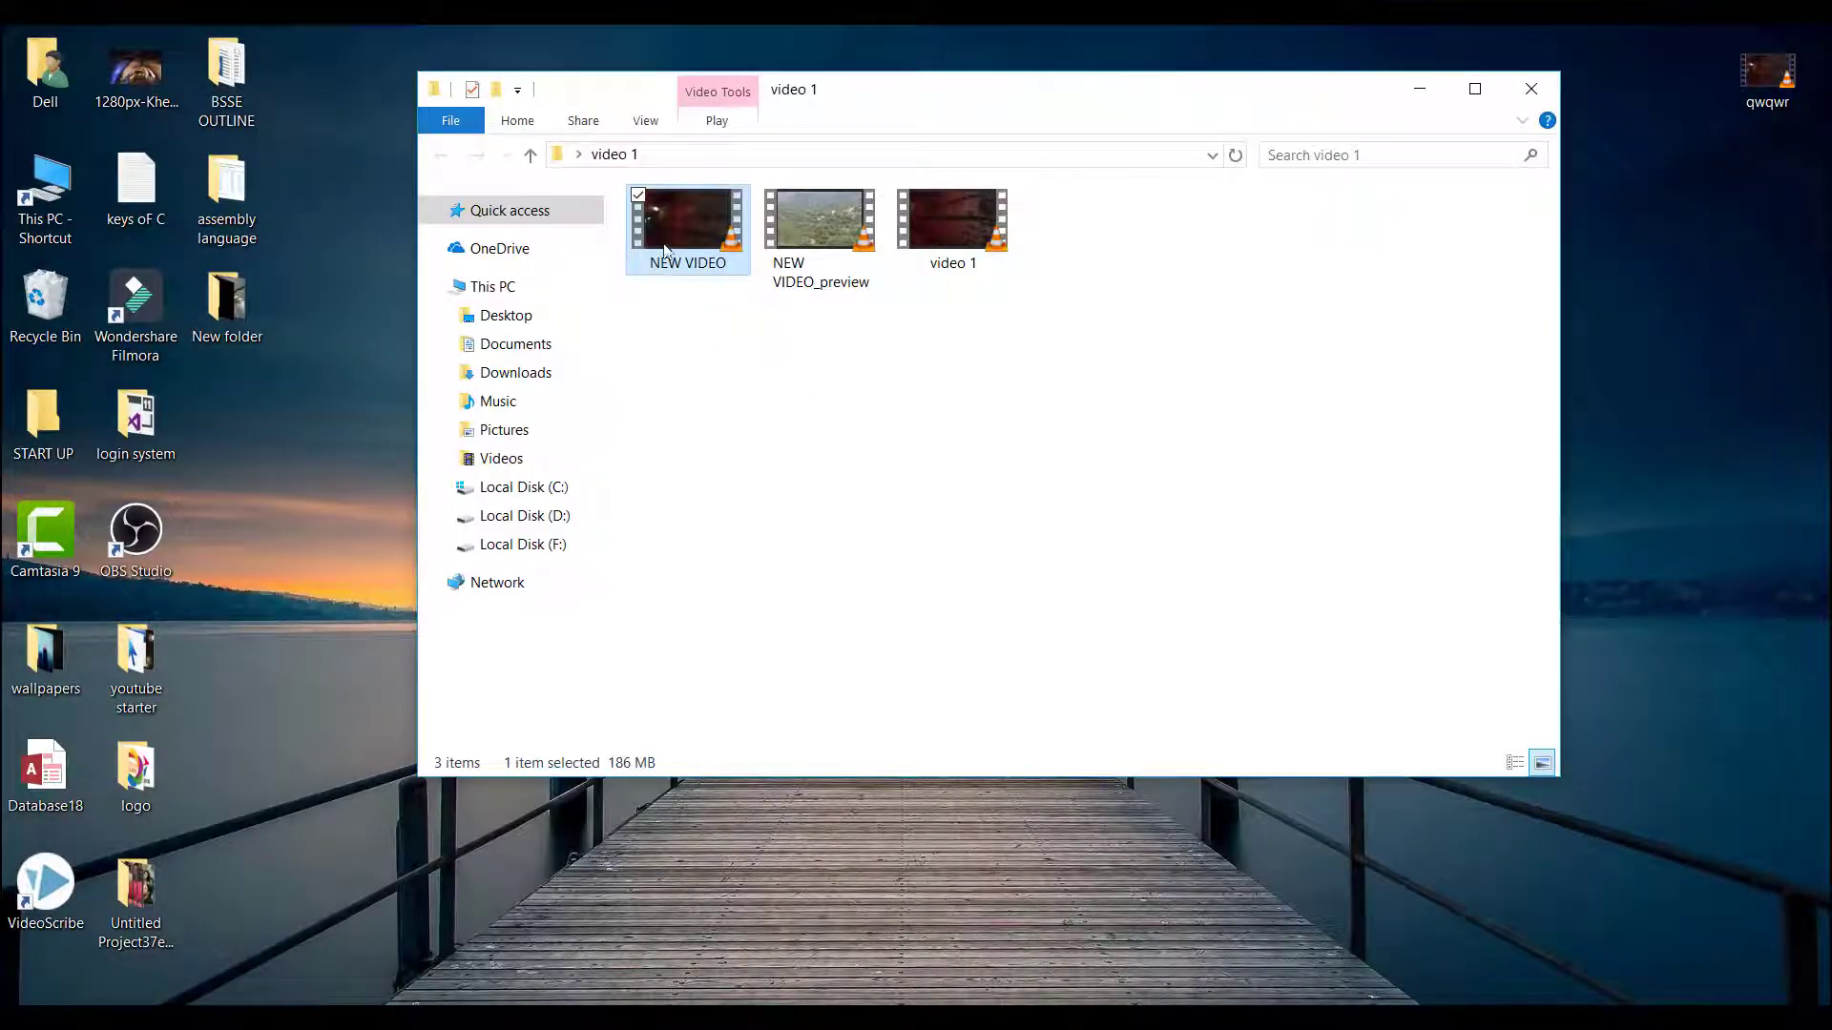
pyautogui.click(1475, 88)
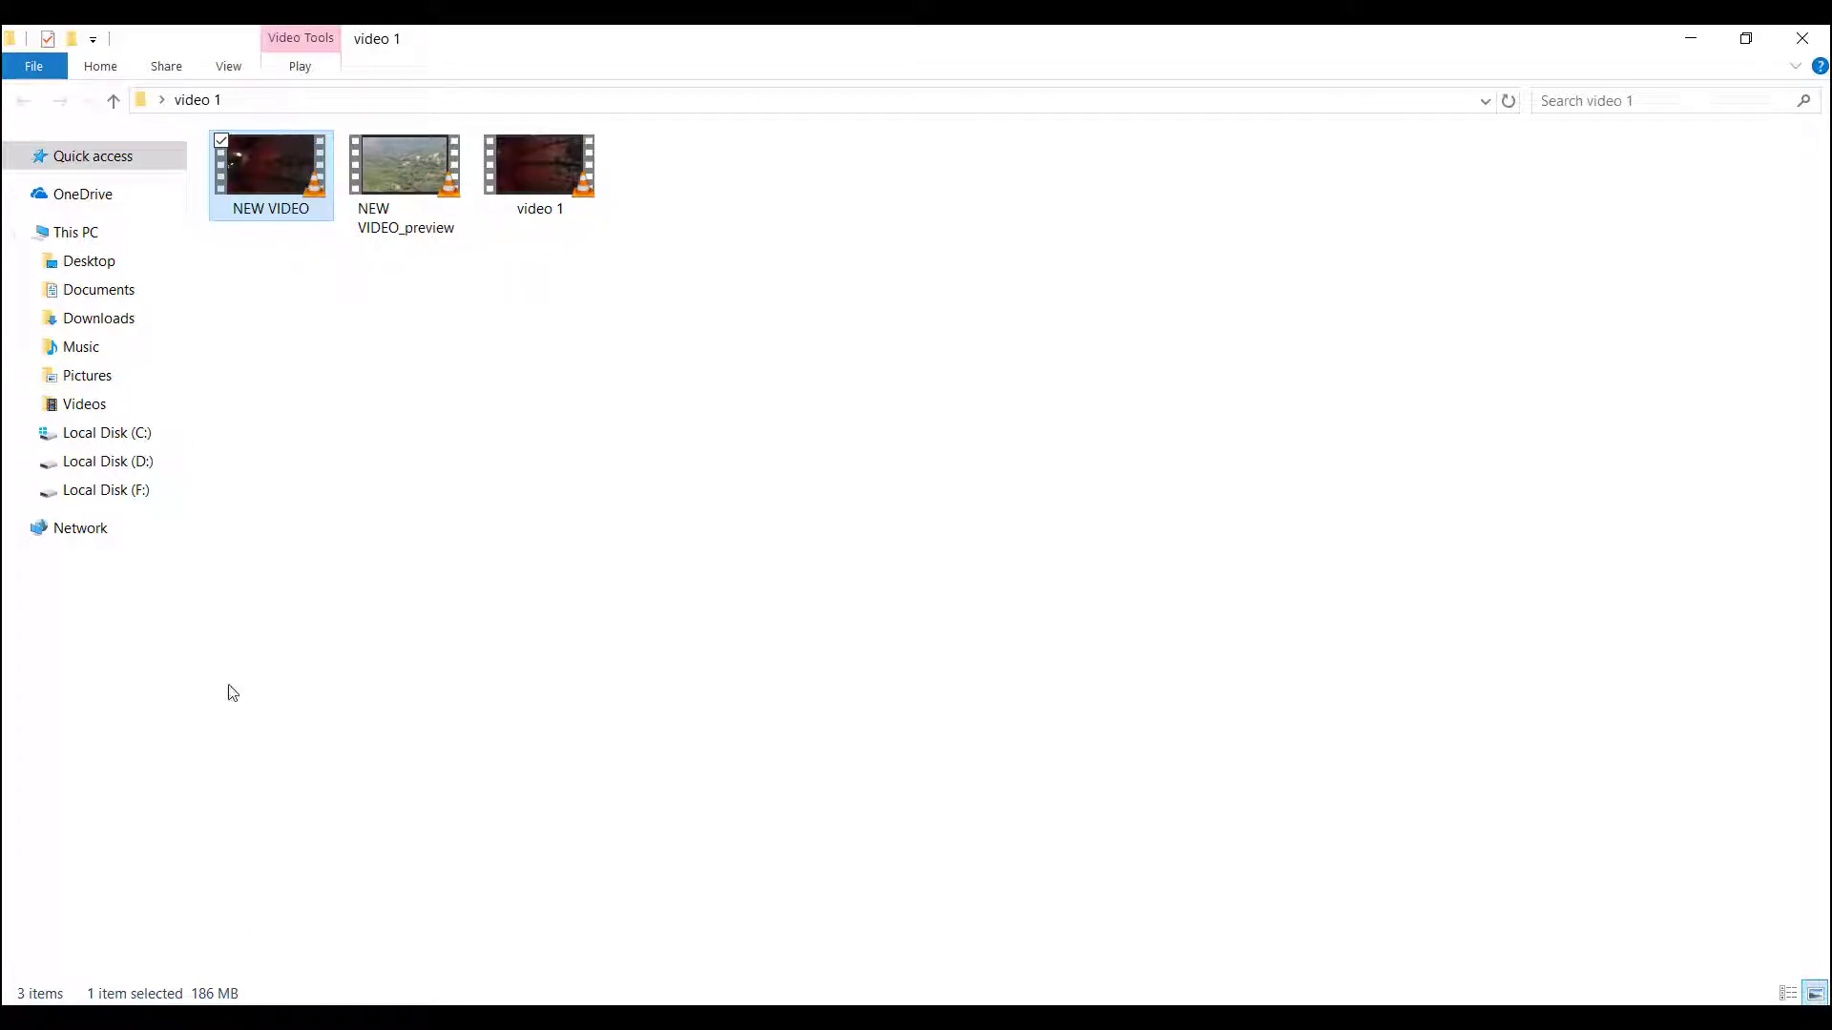
pyautogui.doubleClick(261, 171)
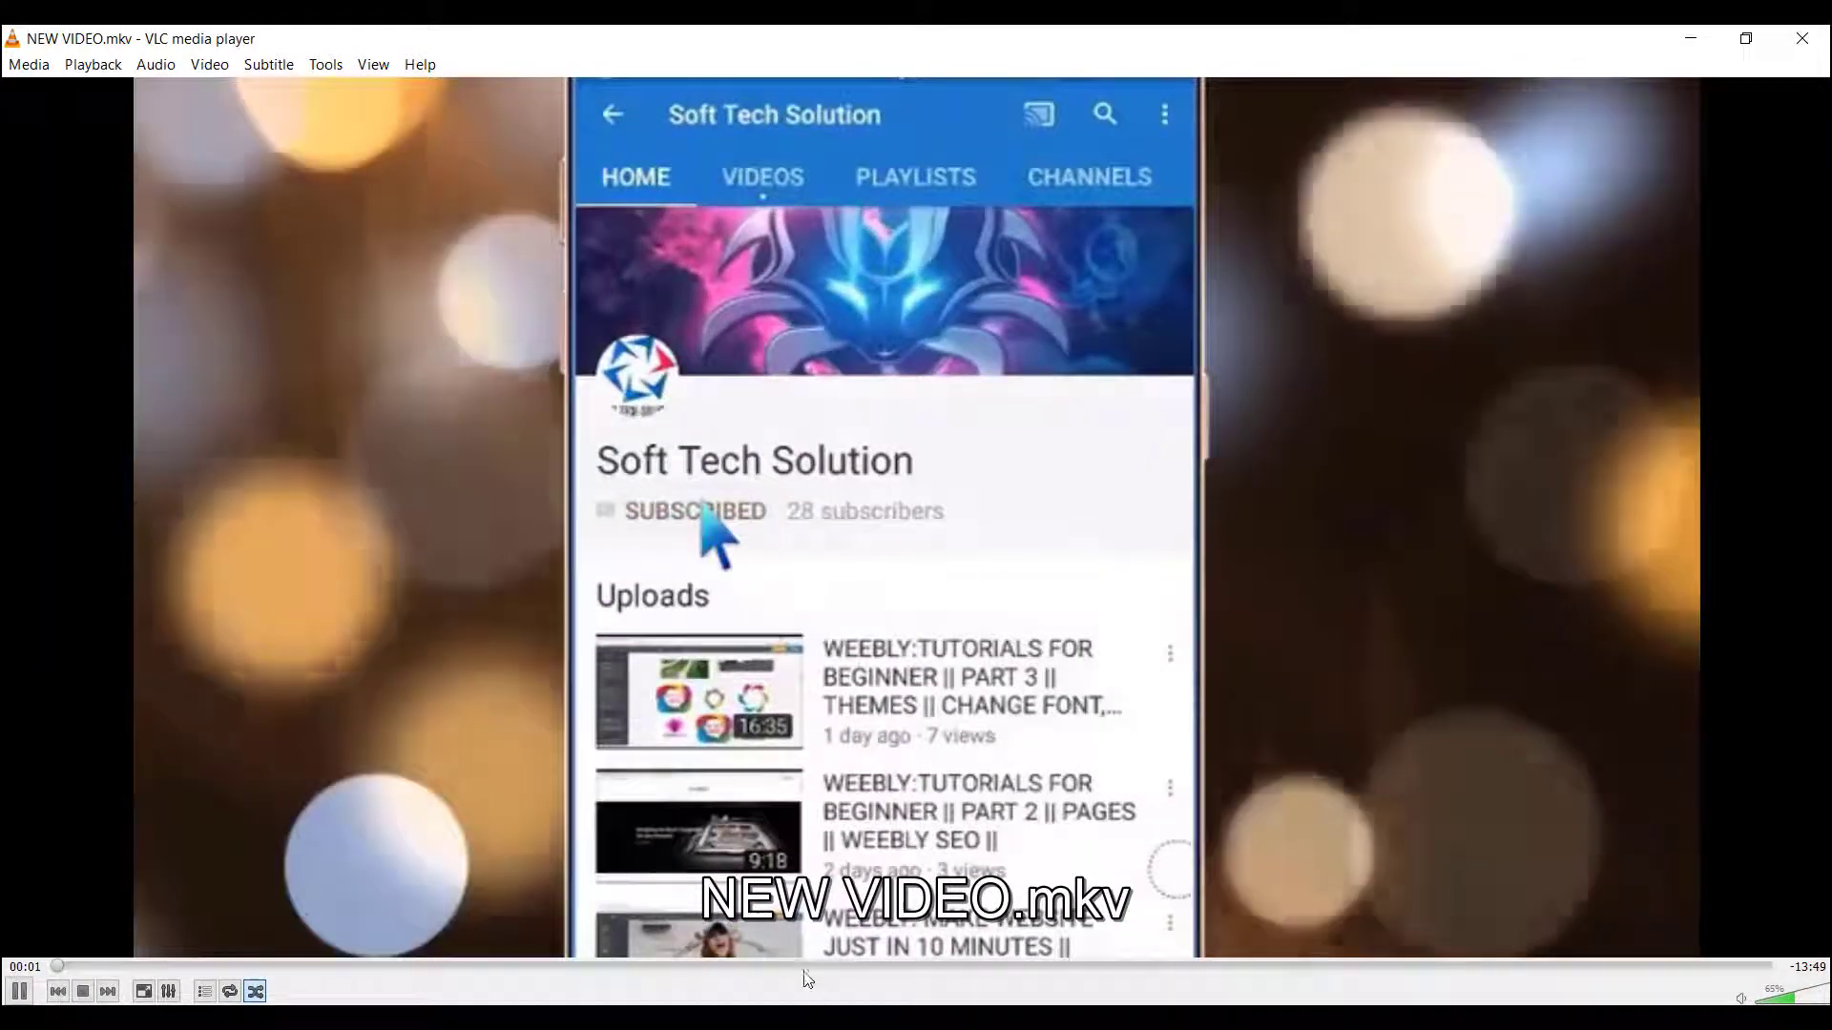
pyautogui.click(804, 967)
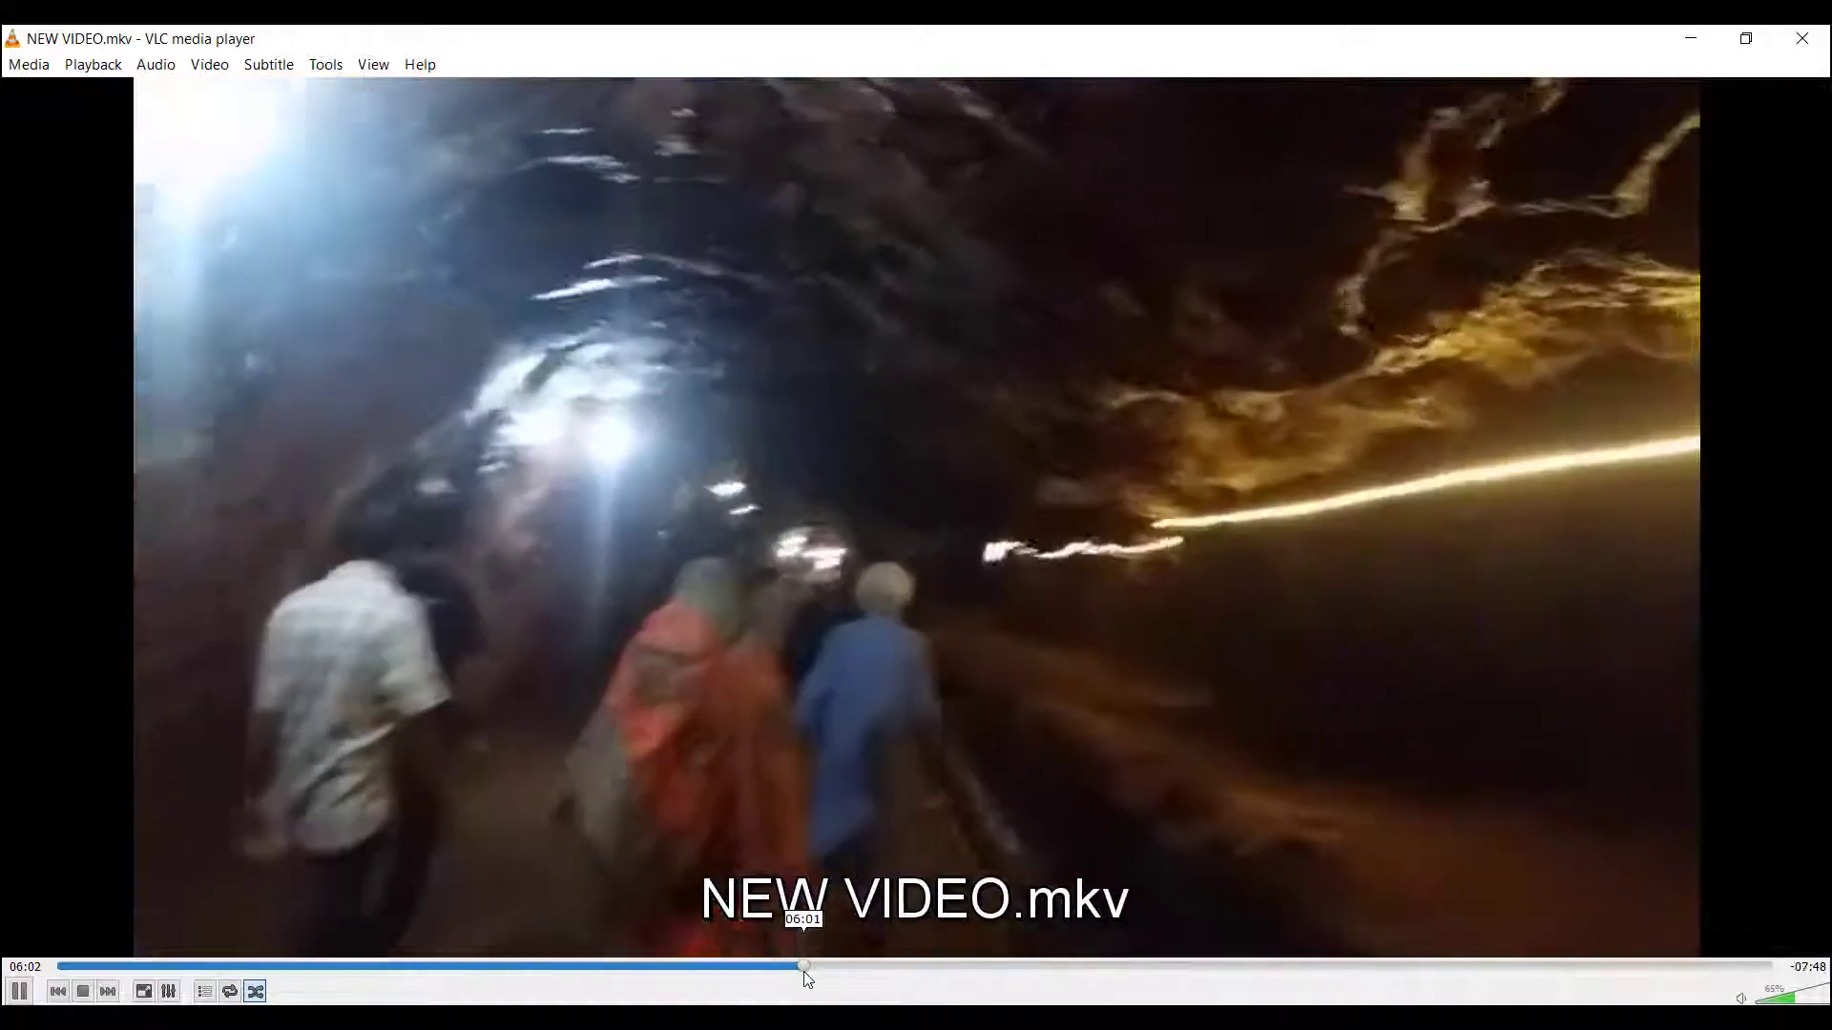